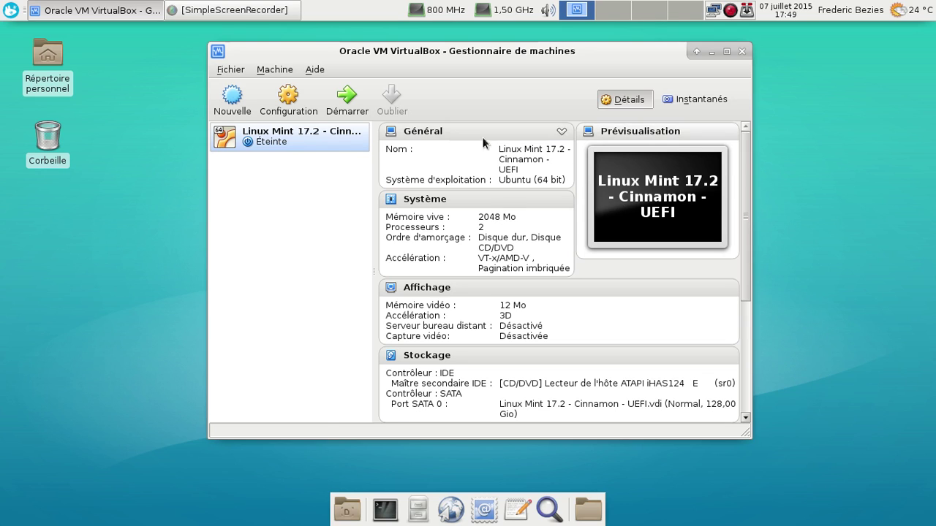
# - Start the Linux Mint 17.2 Cinnamon UEFI virtual machine, minimize the manager window and switch the machine to full screen
pyautogui.click(356, 95)
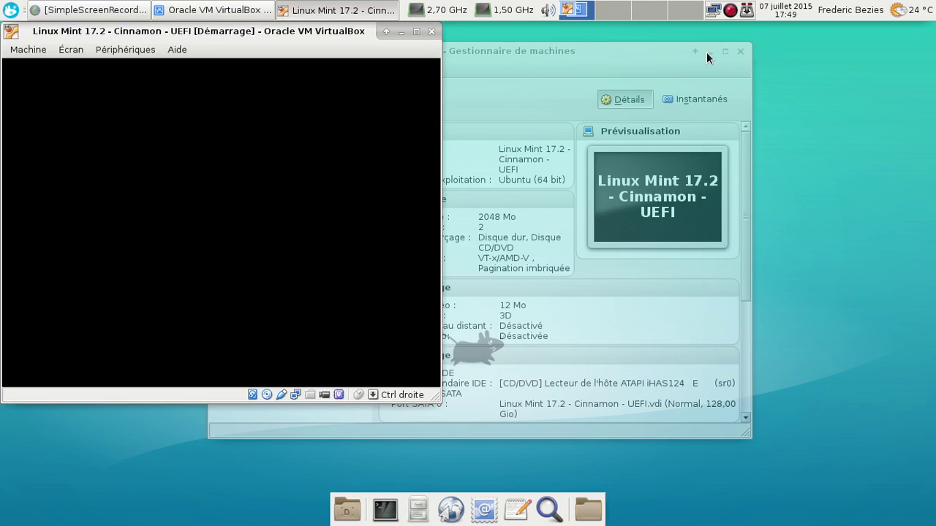
pyautogui.click(706, 52)
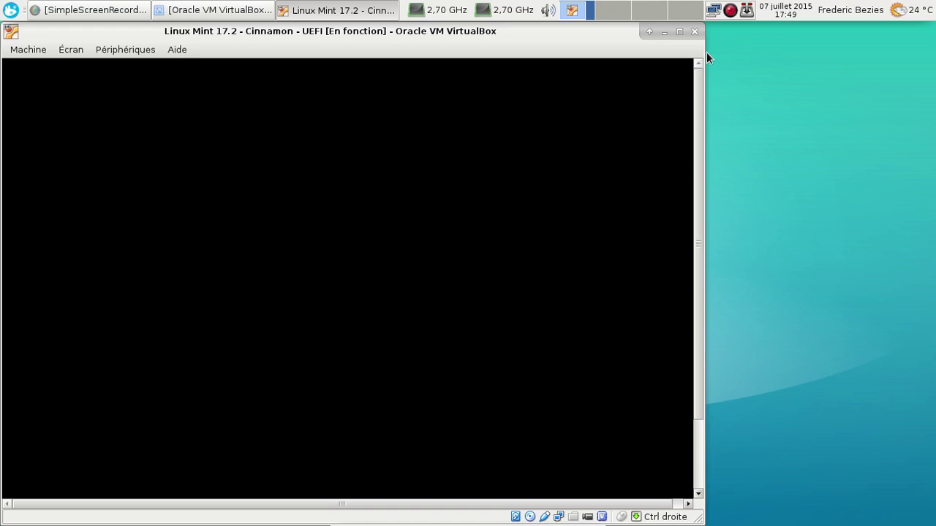
pyautogui.press('Control_R+f')
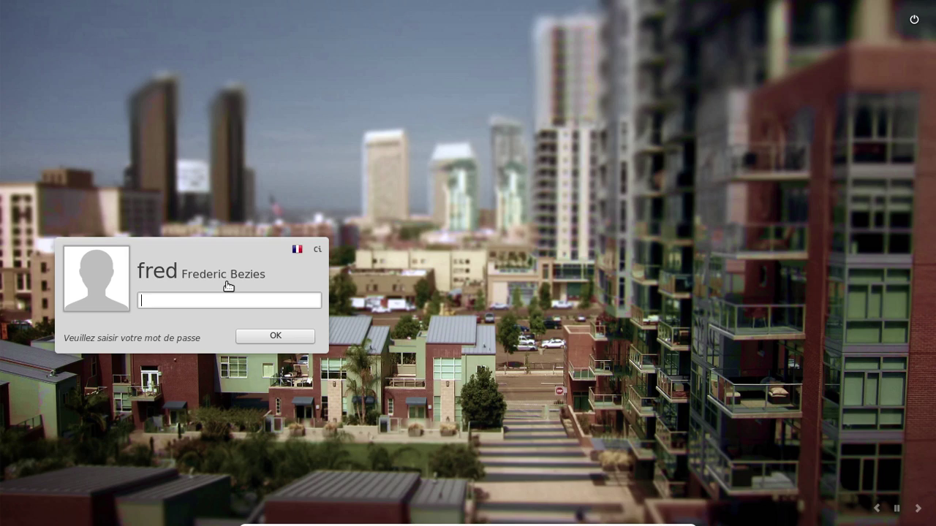
# - Log in to the Linux Mint session by entering the account password
pyautogui.write('****')
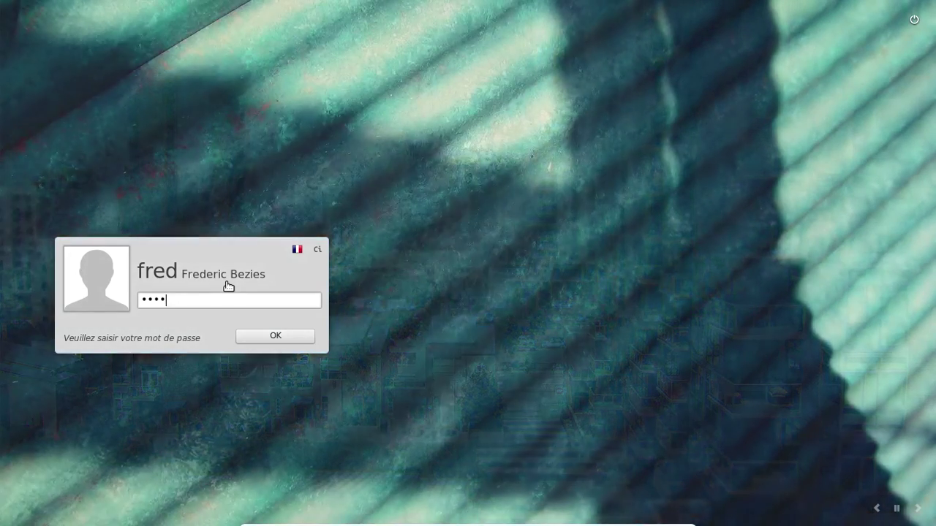
pyautogui.write('****')
pyautogui.press('Return')
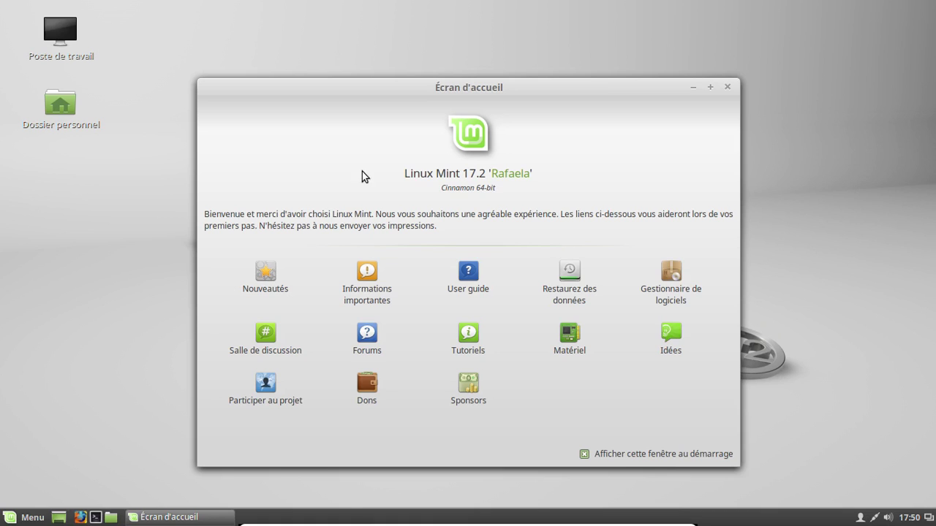
# - Open the important information page from the welcome screen in Firefox and dismiss the Close Firefox warnings
pyautogui.moveTo(436, 87); pyautogui.dragTo(414, 62)
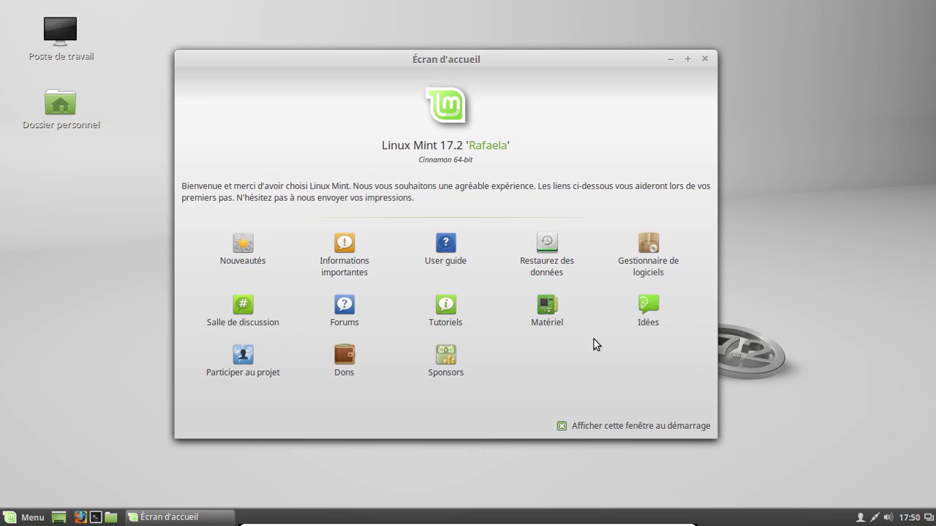
pyautogui.click(338, 250)
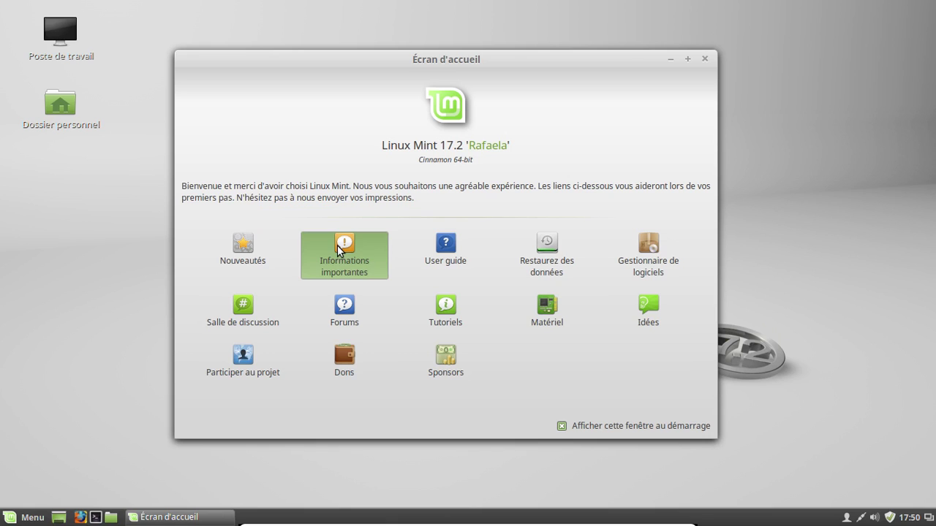
pyautogui.click(375, 244)
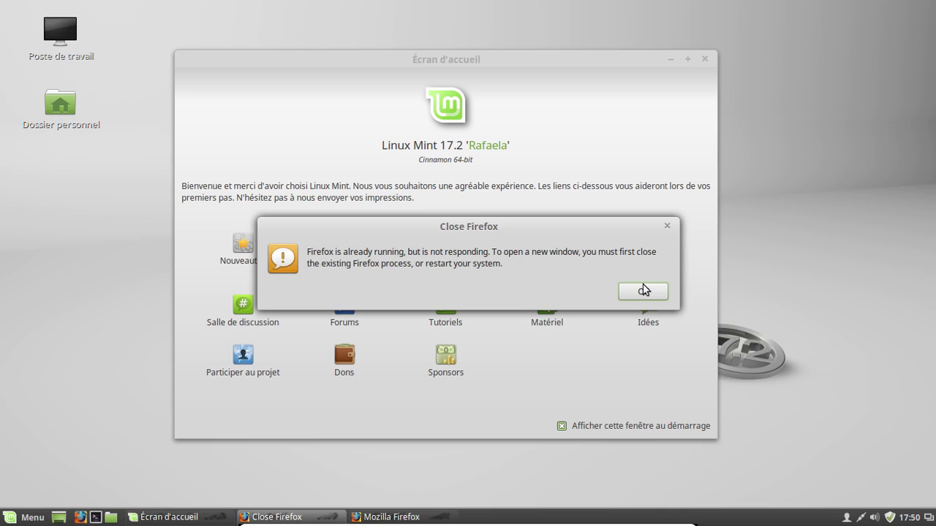
pyautogui.click(643, 290)
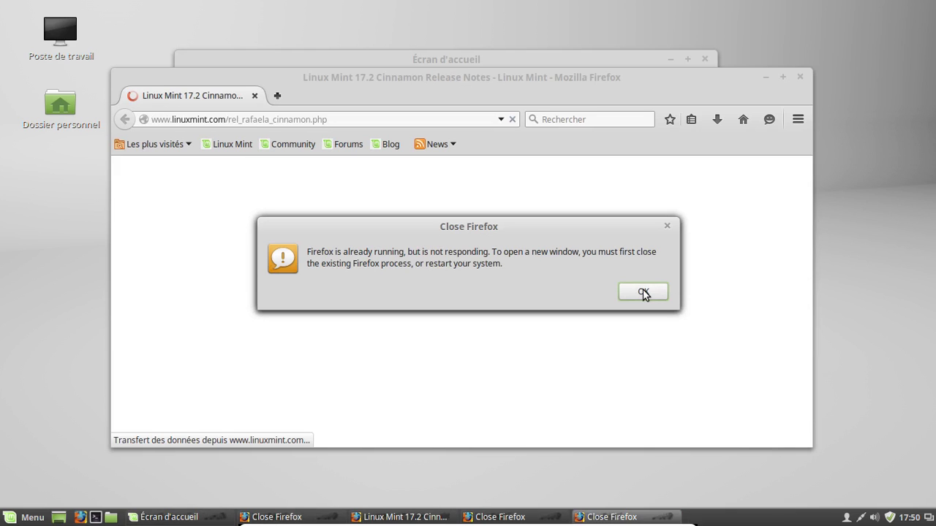
pyautogui.click(644, 292)
pyautogui.click(643, 292)
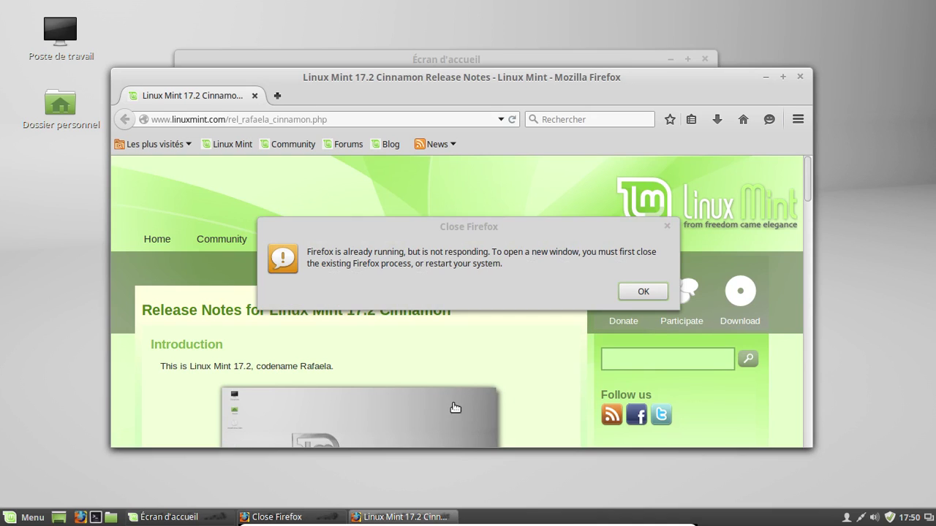
pyautogui.click(644, 292)
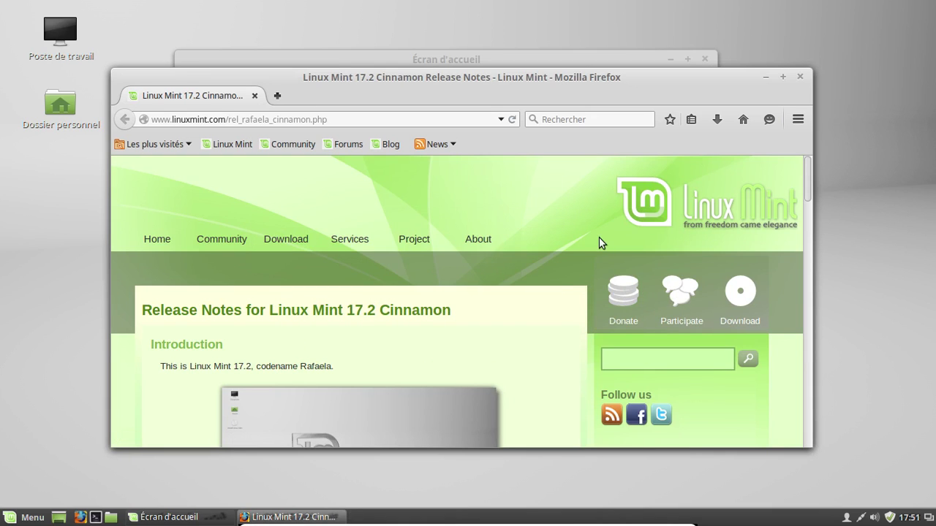
# - Read the known issues on UEFI support and NVIDIA GeForce GPUs in the release notes
pyautogui.scroll(-15, 557, 245)
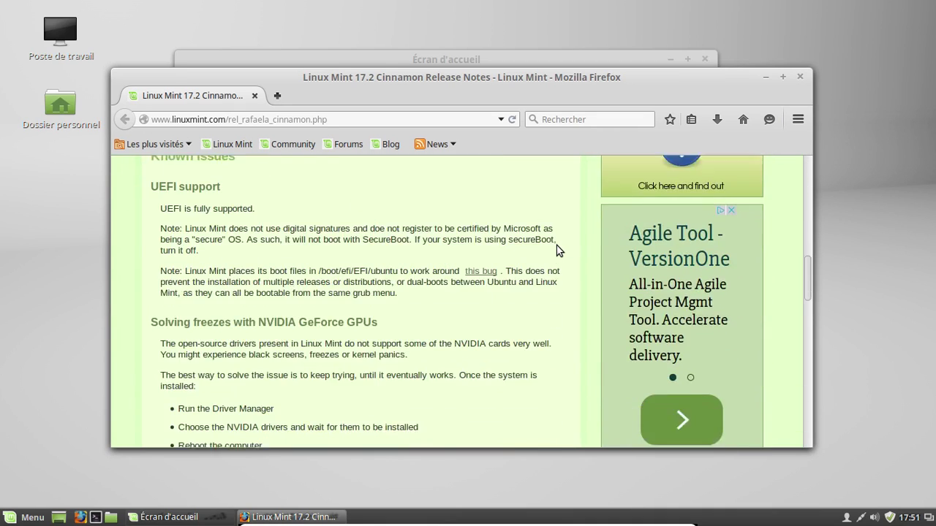
pyautogui.scroll(4, 556, 251)
pyautogui.scroll(-4, 557, 251)
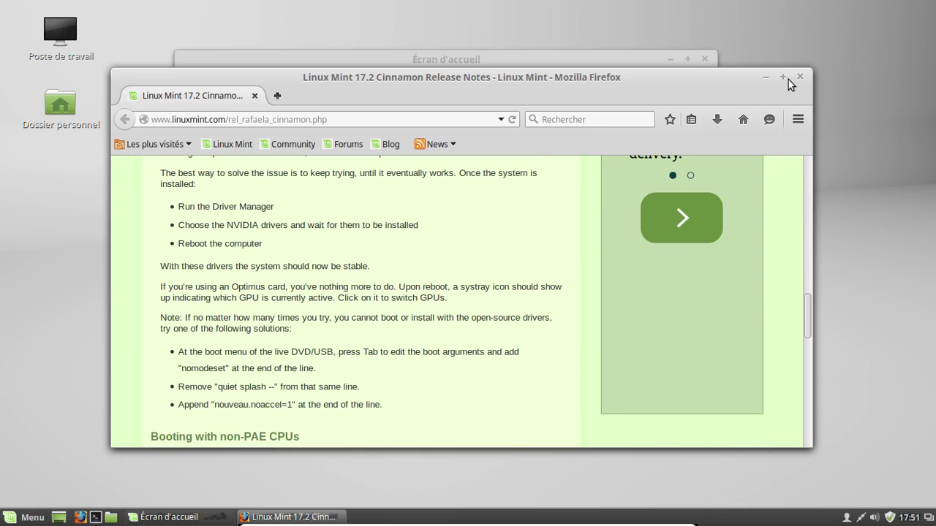
# - Check the Firefox version in its About window, closing that window when done
pyautogui.click(797, 119)
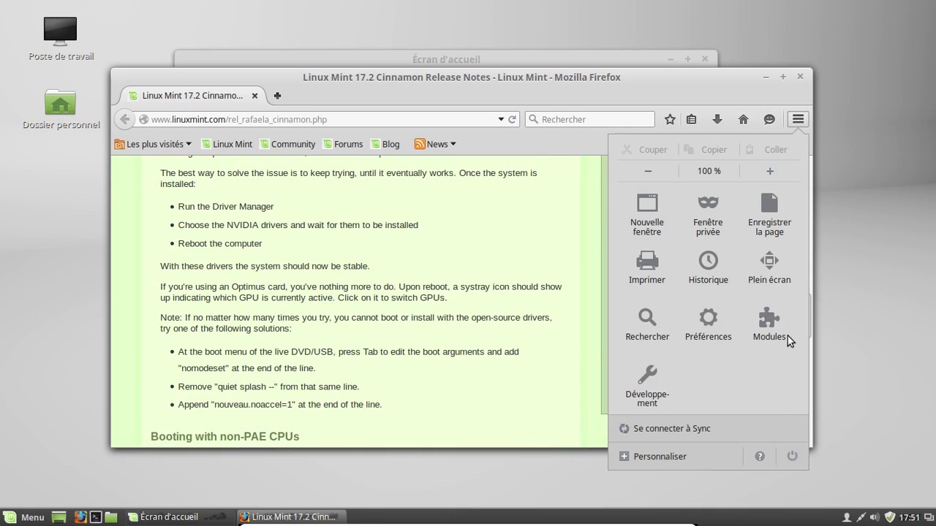
pyautogui.click(759, 458)
pyautogui.click(732, 316)
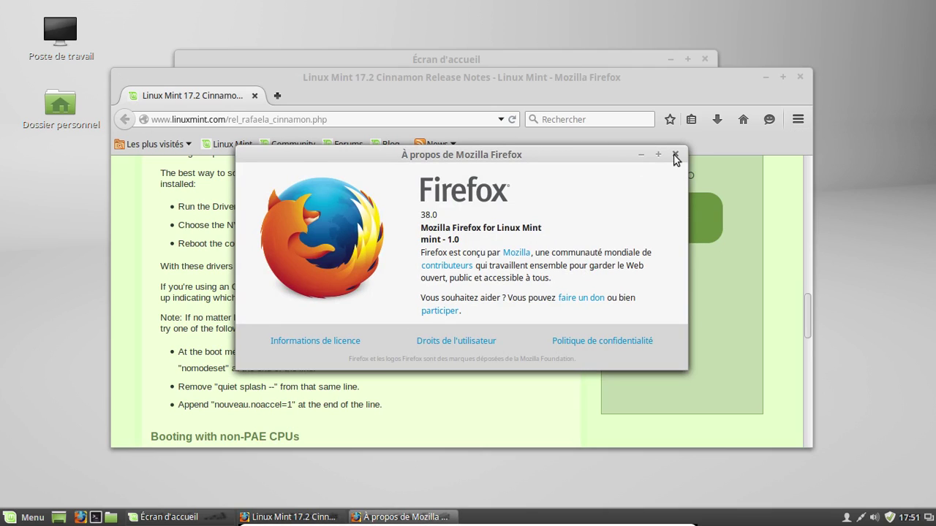
pyautogui.click(676, 156)
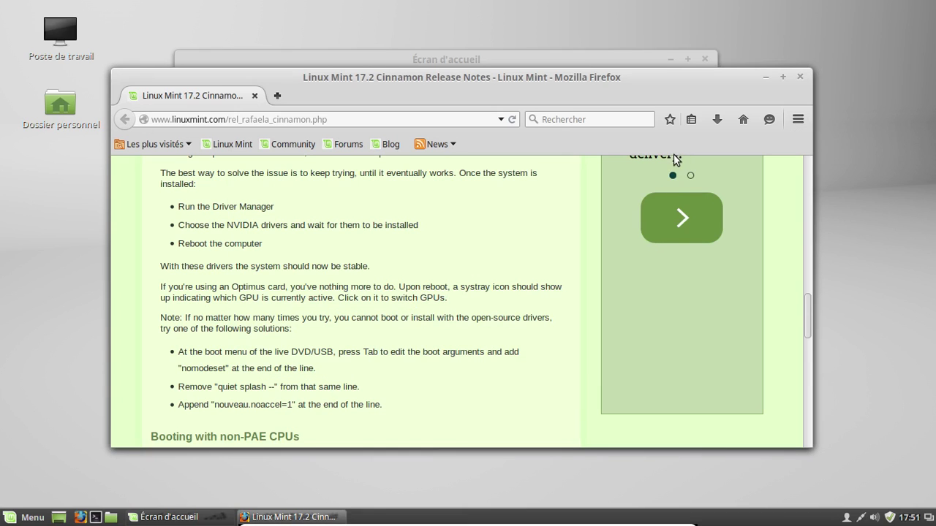
# - Close the Firefox browser and the Linux Mint welcome screen
pyautogui.click(799, 78)
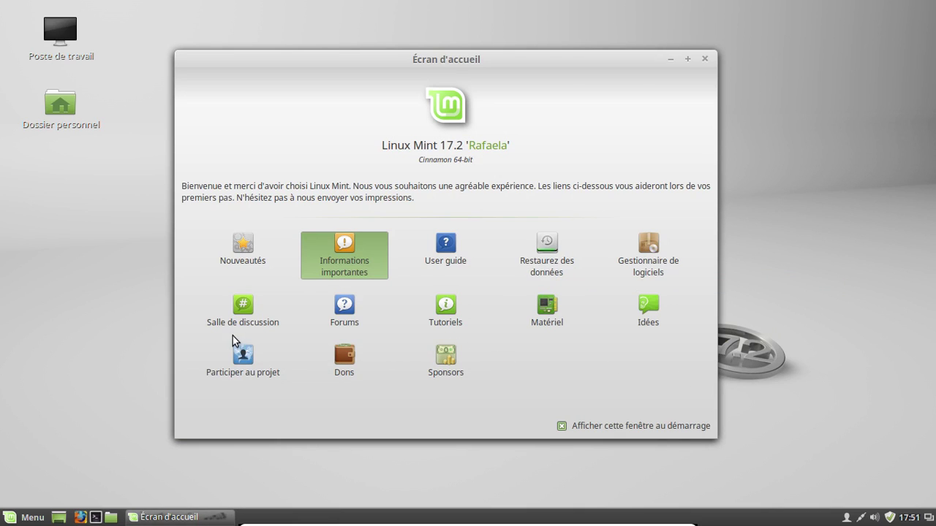
pyautogui.click(705, 59)
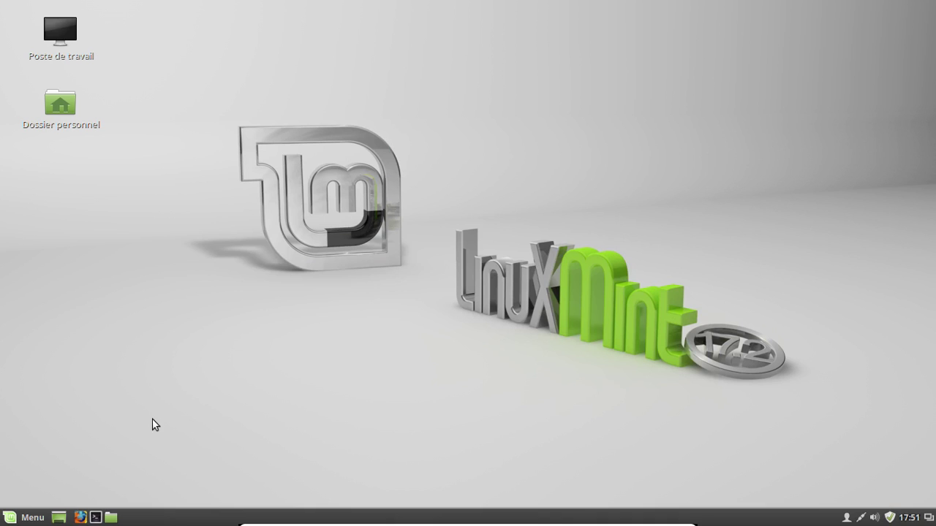
# - Open the system settings and look over the Apparence, Préférences, Matériel and Administration categories
pyautogui.click(20, 519)
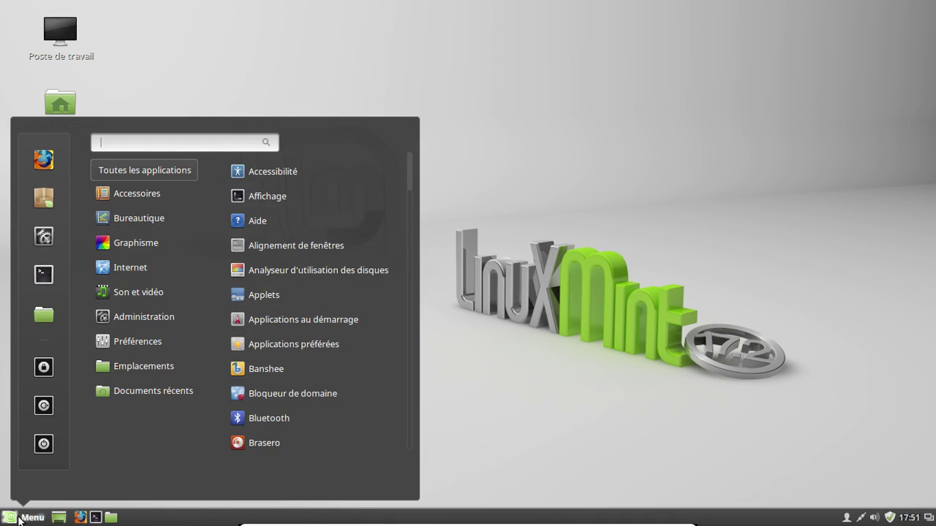
pyautogui.click(45, 239)
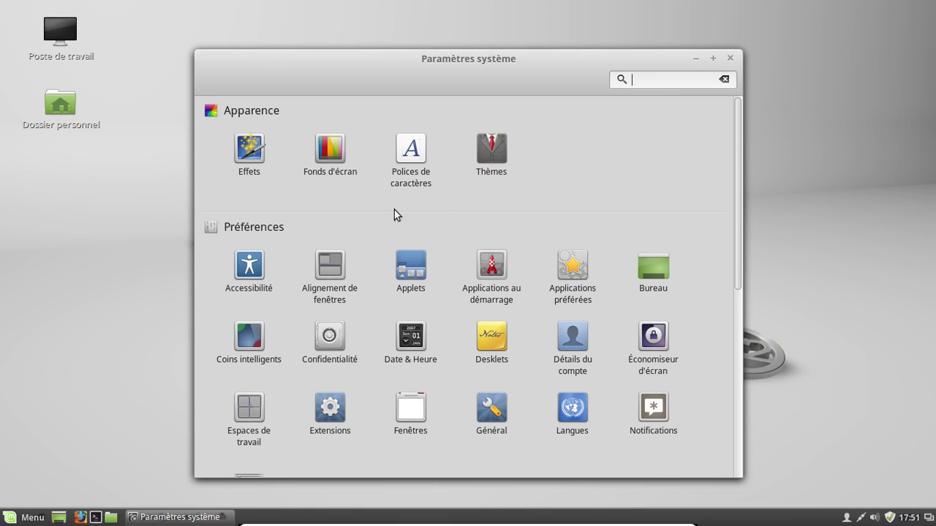
pyautogui.scroll(-5, 715, 153)
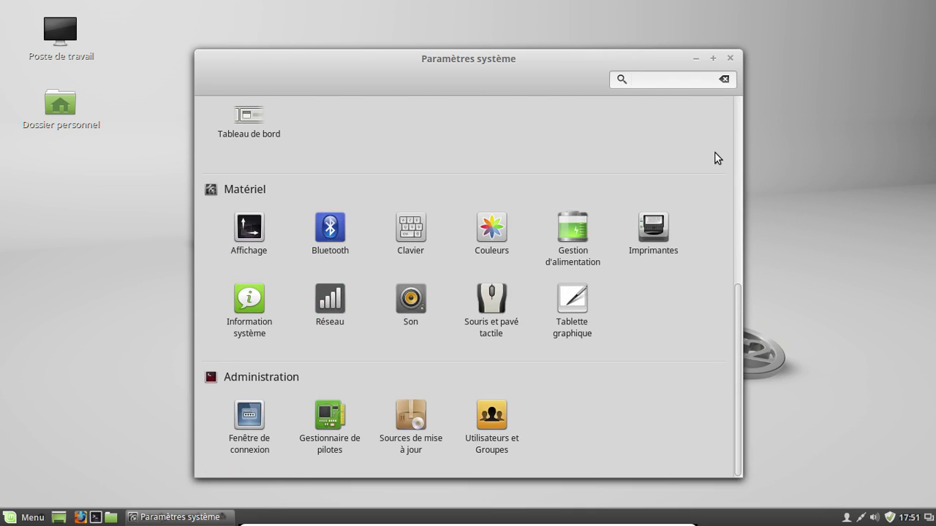
pyautogui.scroll(6, 716, 153)
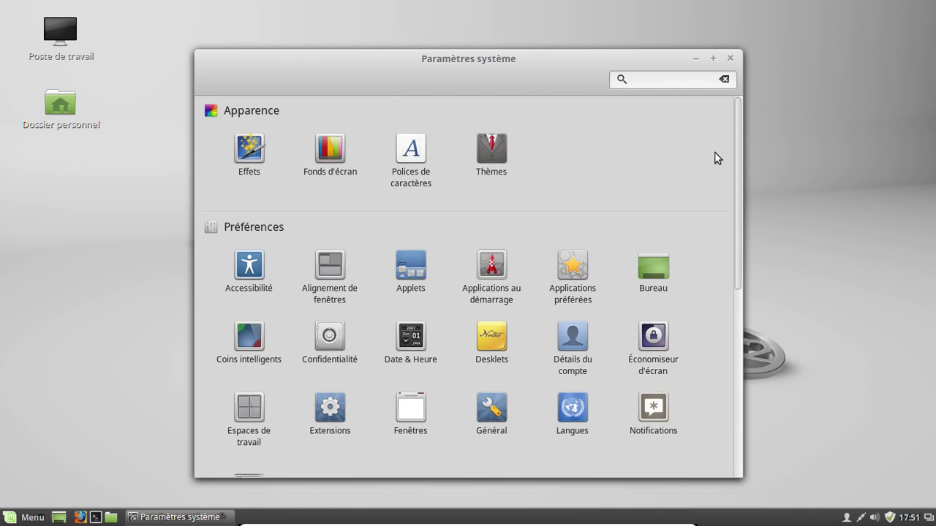
pyautogui.scroll(-2, 715, 153)
pyautogui.scroll(-3, 715, 152)
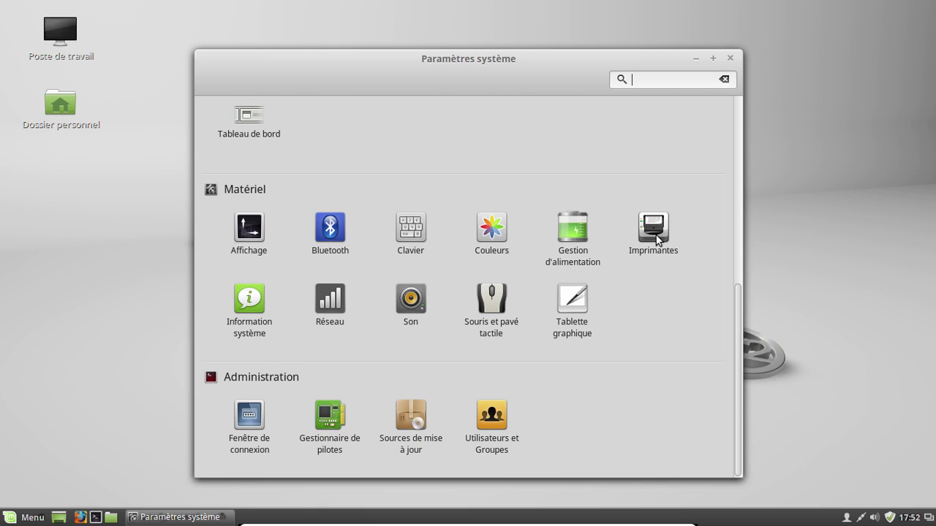
pyautogui.scroll(5, 688, 290)
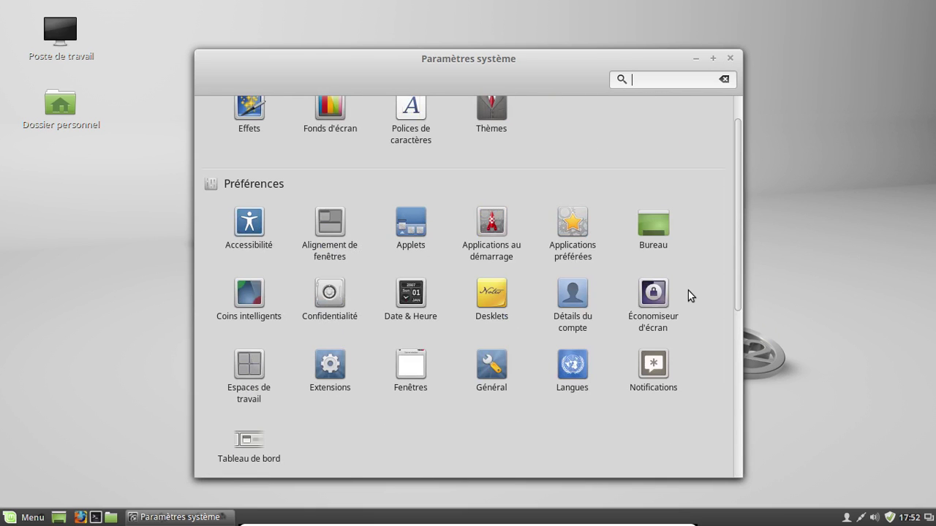
# - View the Information système page under Matériel and return to the settings overview
pyautogui.scroll(-9, 688, 291)
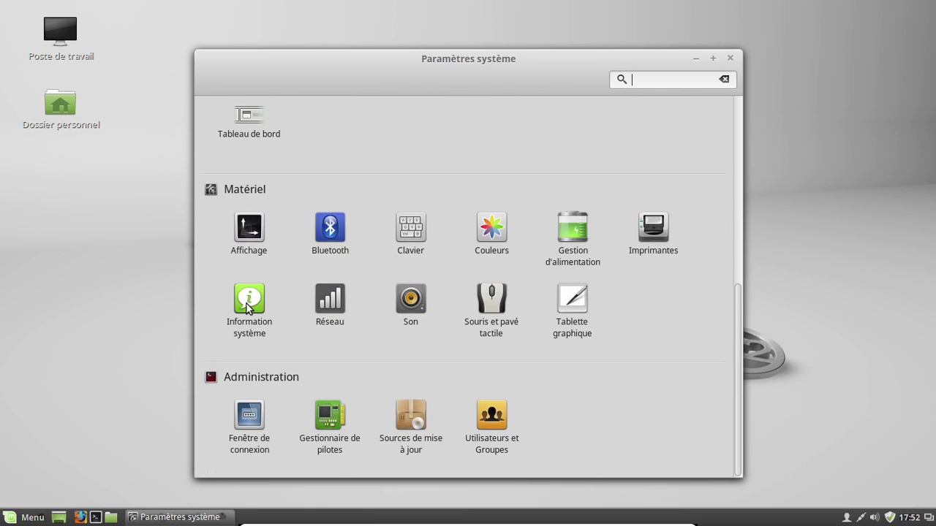
pyautogui.click(246, 302)
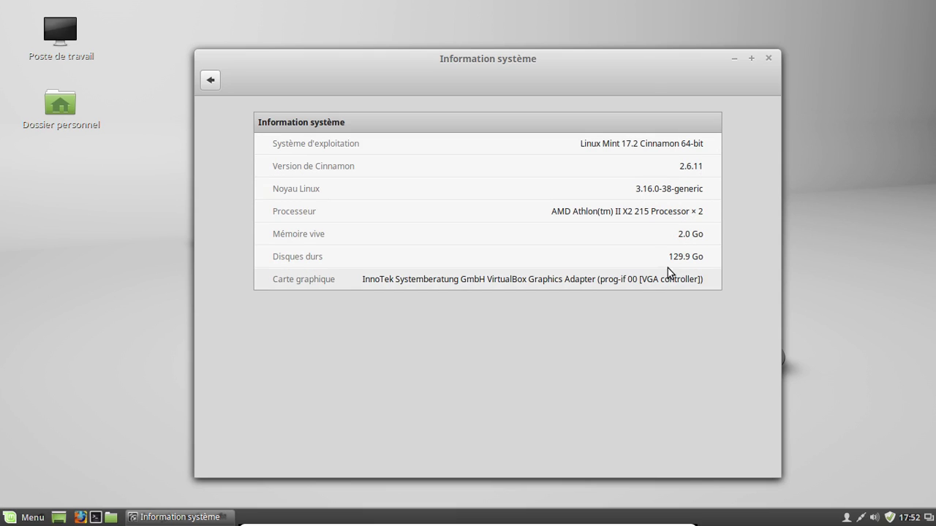
pyautogui.click(217, 80)
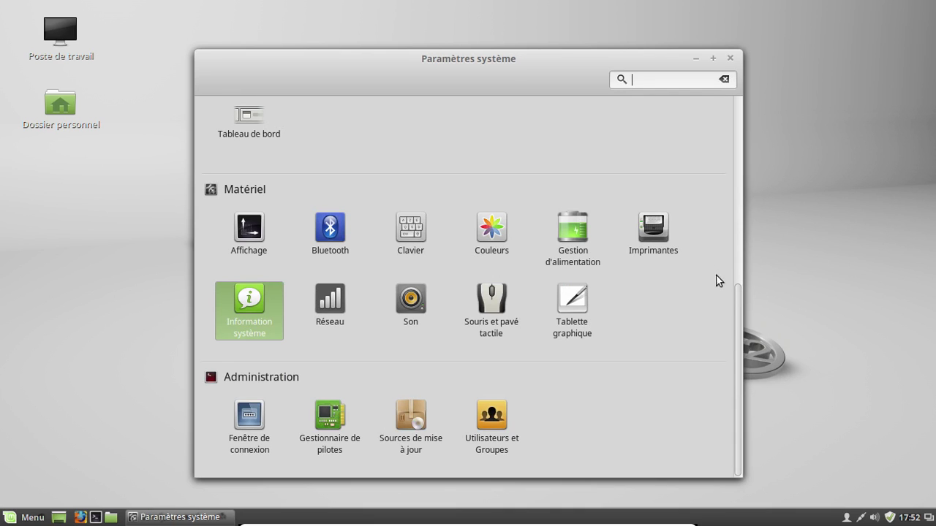
# - Examine the Effets settings, including the choices for Style d'effets, without changing them, and return to the overview
pyautogui.moveTo(736, 291); pyautogui.dragTo(746, 91)
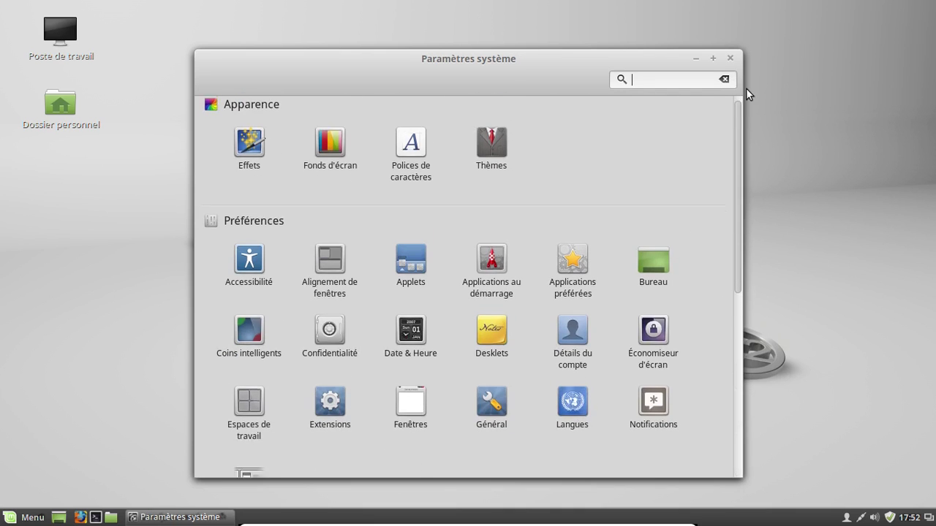
pyautogui.click(259, 166)
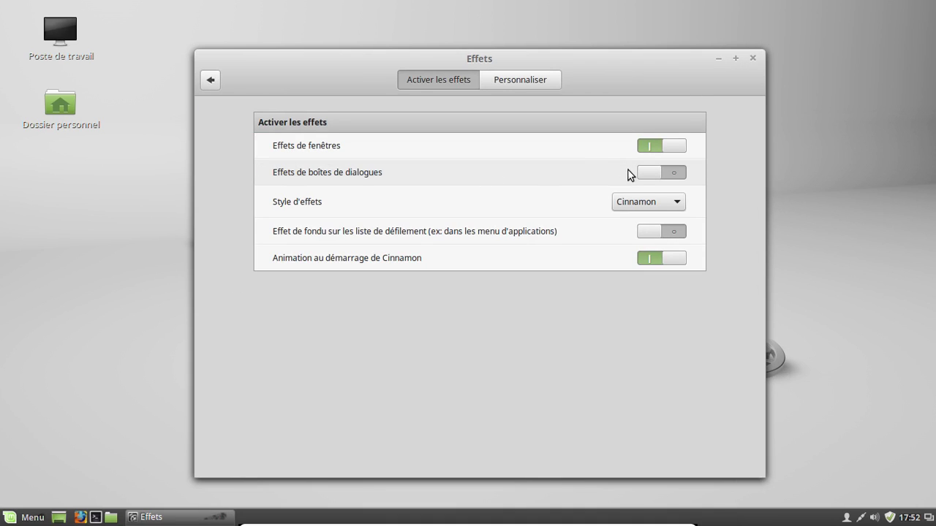
pyautogui.click(676, 204)
pyautogui.click(674, 199)
pyautogui.click(634, 200)
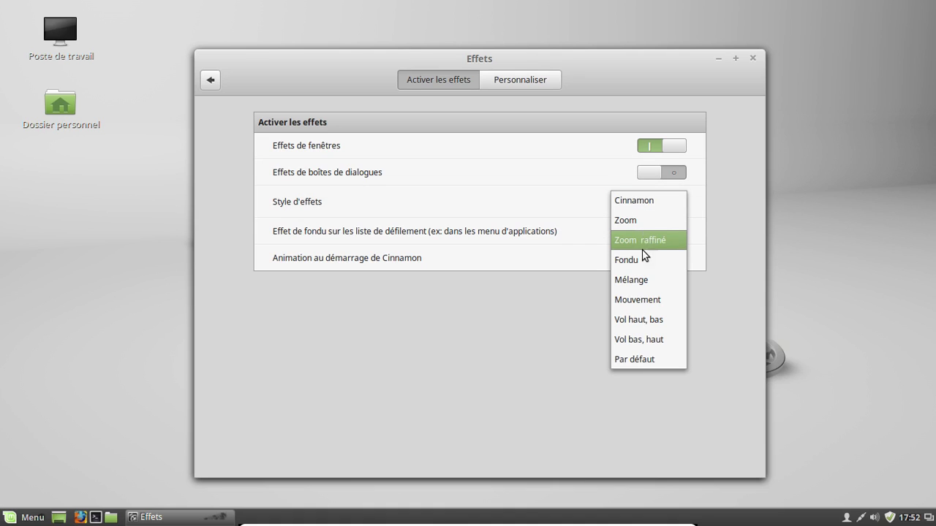
pyautogui.click(546, 357)
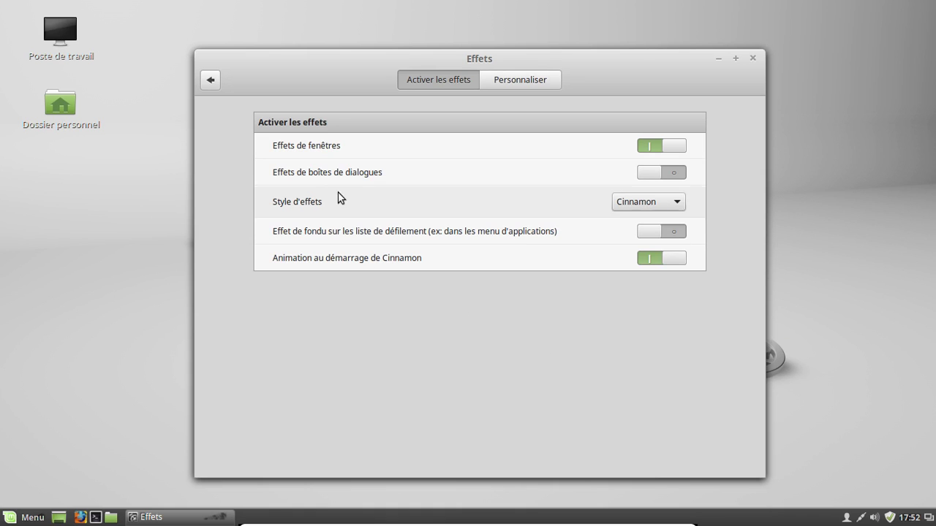
pyautogui.click(214, 79)
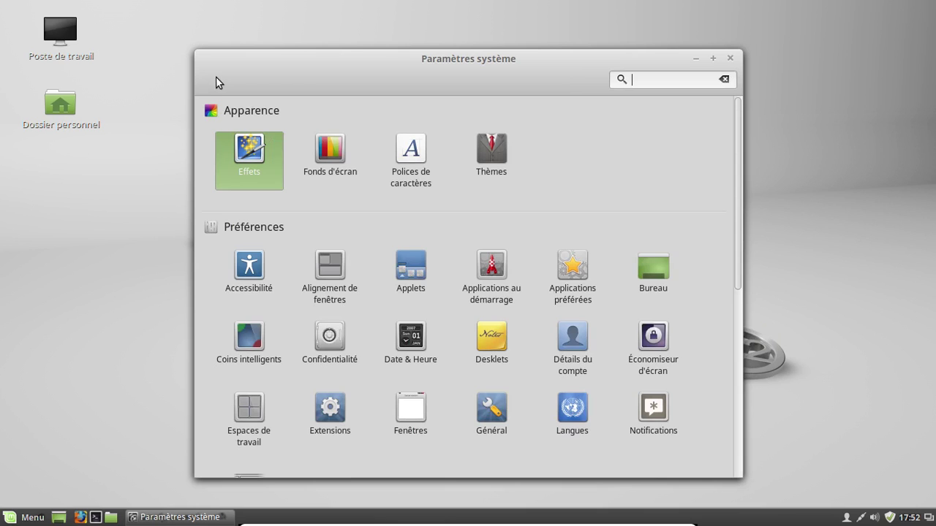
# - View the Fonds d'écran and Polices de caractères settings pages, returning to the overview after each
pyautogui.click(341, 160)
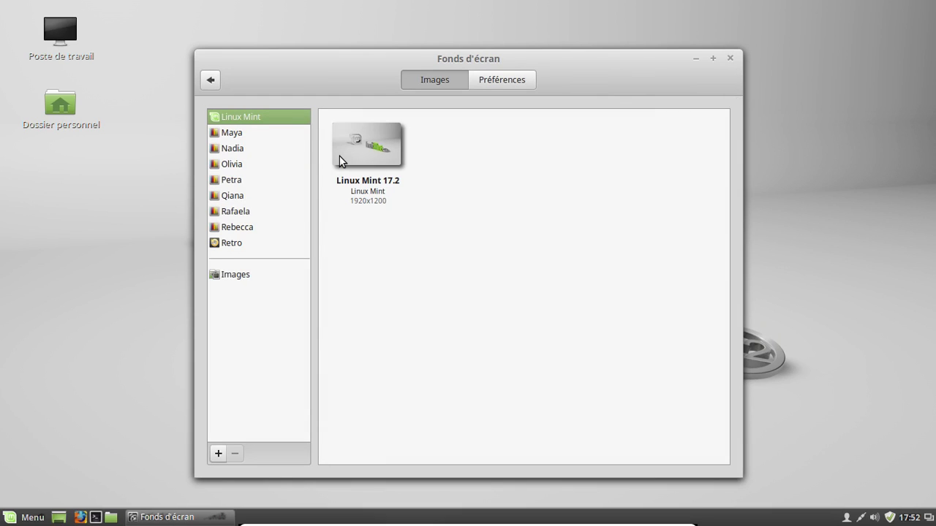
pyautogui.click(210, 80)
pyautogui.click(417, 145)
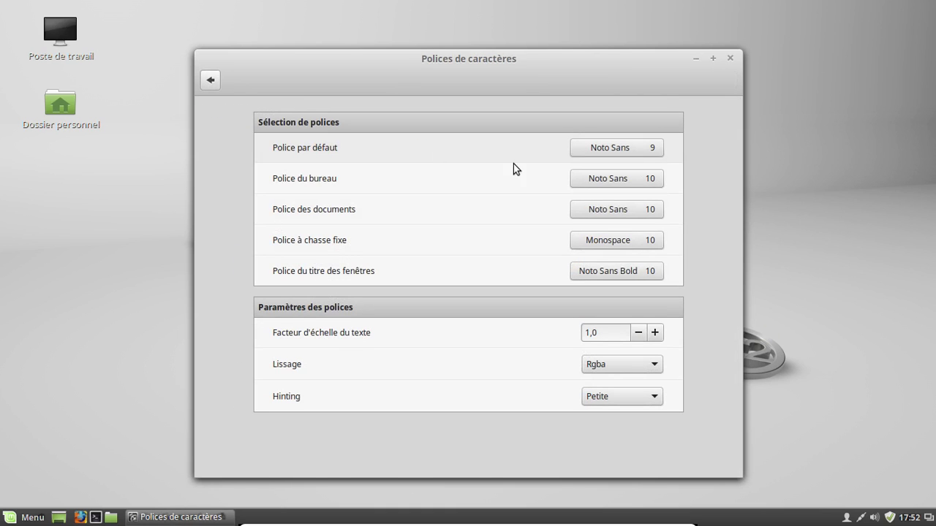
pyautogui.click(211, 79)
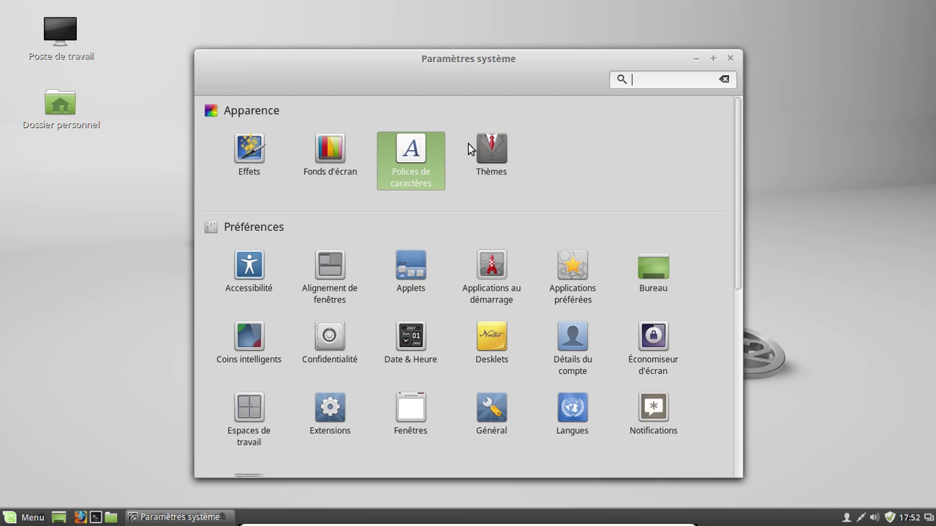
# - Examine the Thèmes settings, including the choices for Bordures de fenêtre and Bureau, without changing them, and return to the overview
pyautogui.click(506, 163)
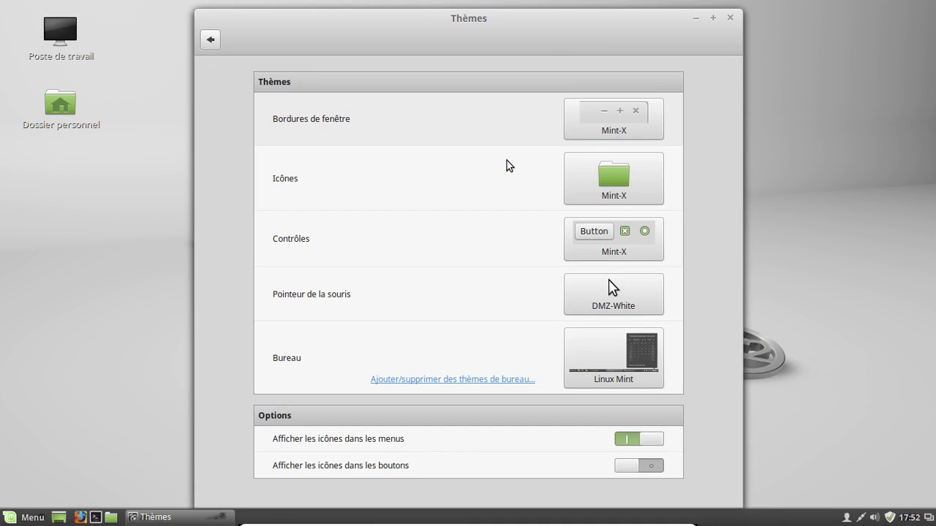
pyautogui.click(581, 123)
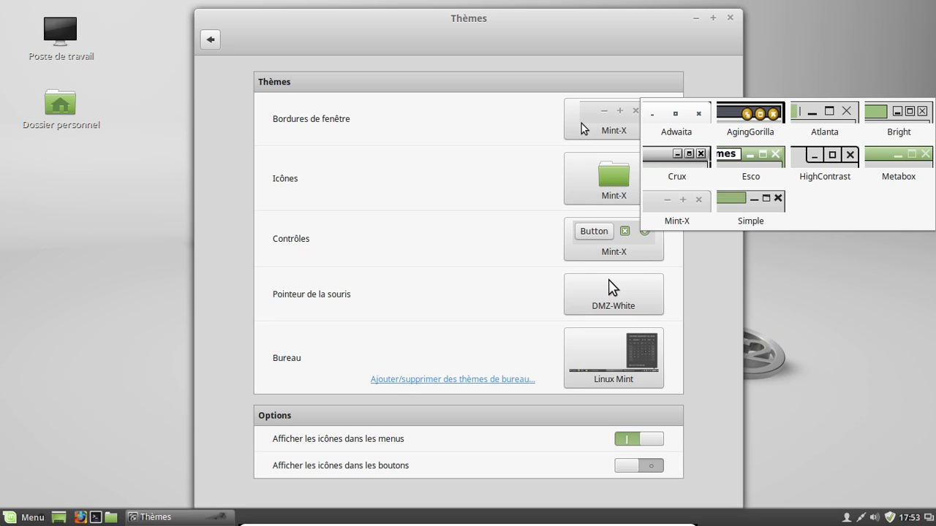
pyautogui.click(582, 123)
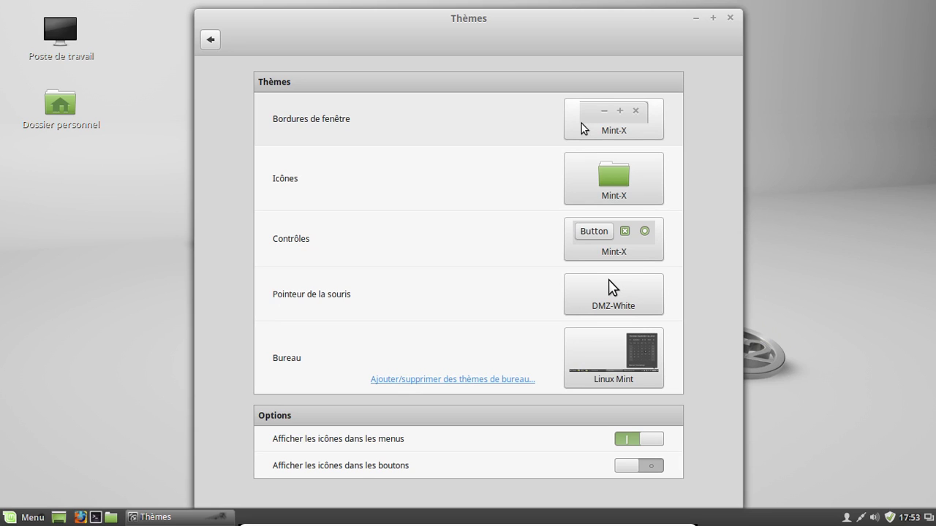
pyautogui.click(587, 364)
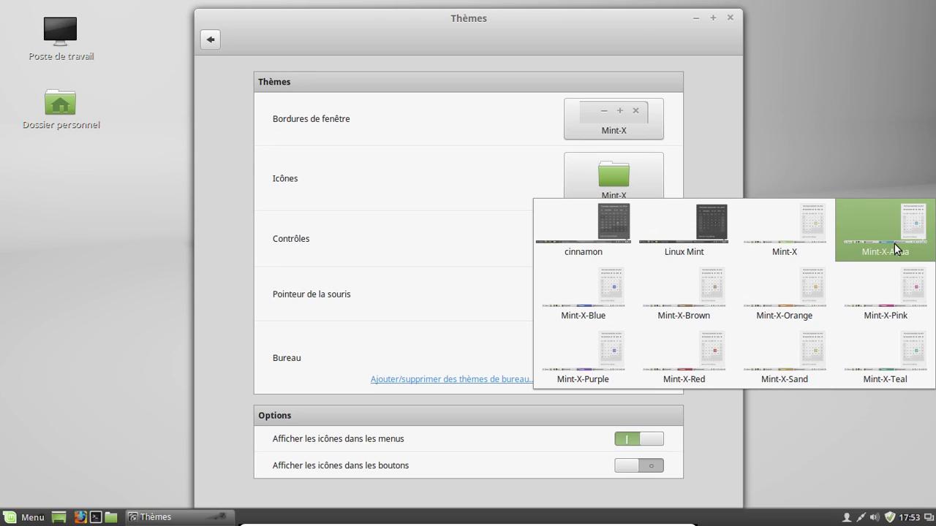
pyautogui.press('Escape')
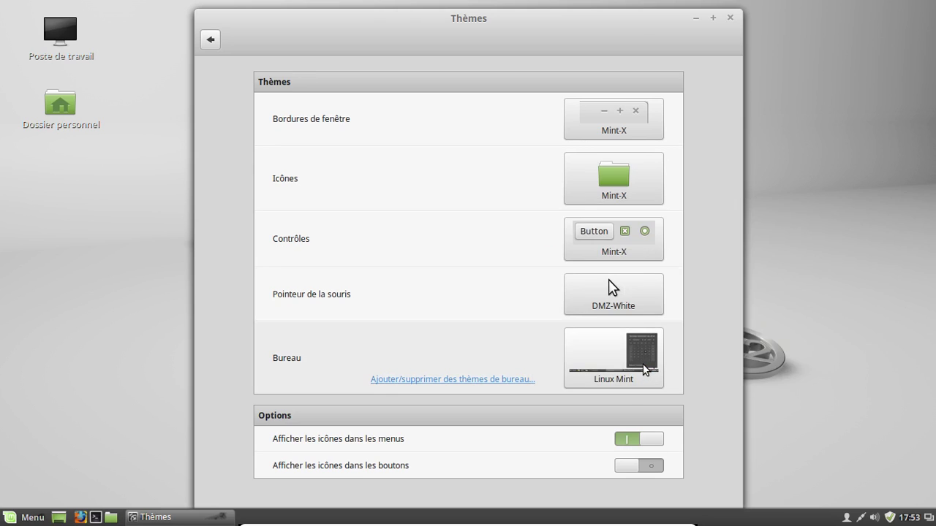
pyautogui.click(211, 41)
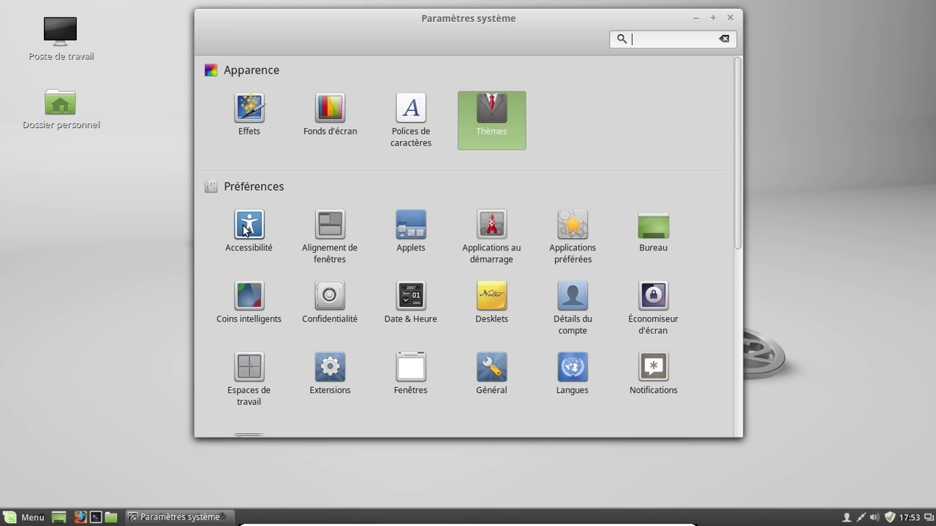
# - View the Alignement de fenêtres page and the list of installed applets, returning to the overview after each
pyautogui.click(333, 229)
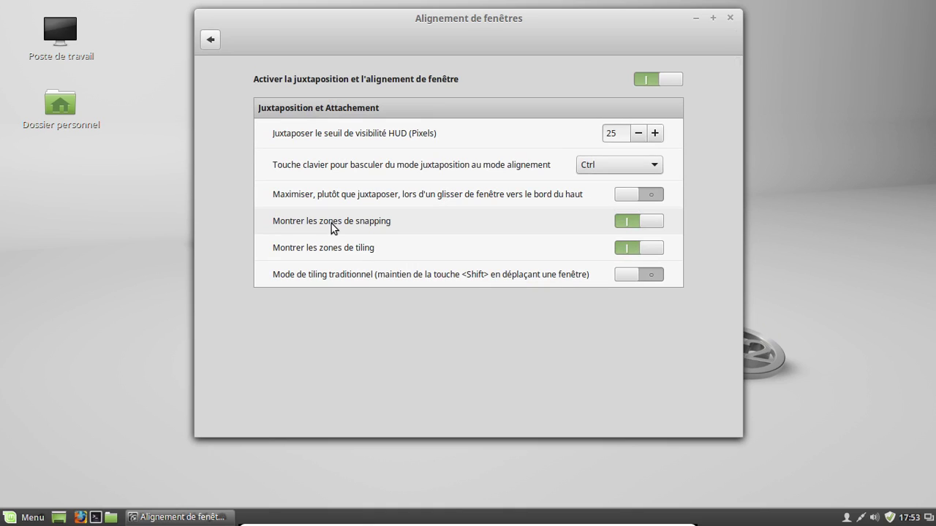
pyautogui.click(207, 46)
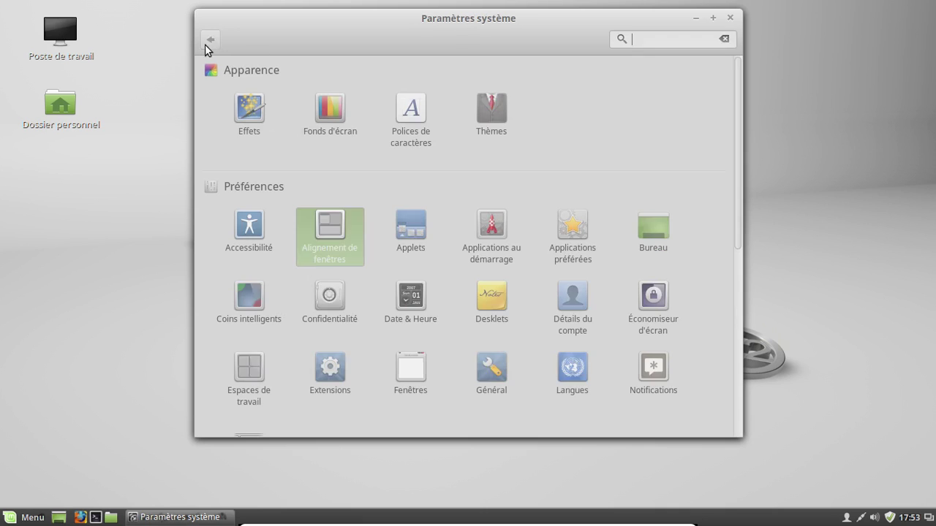
pyautogui.click(419, 243)
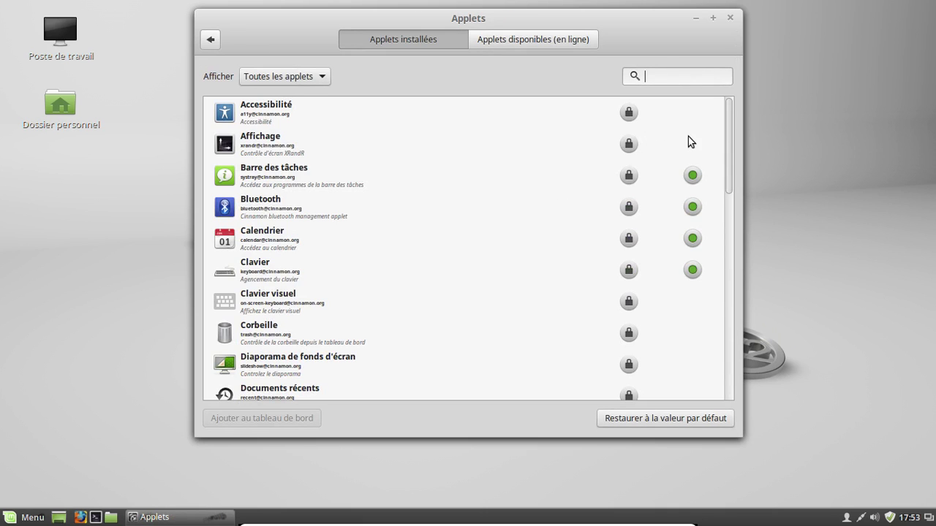
pyautogui.scroll(-10, 691, 132)
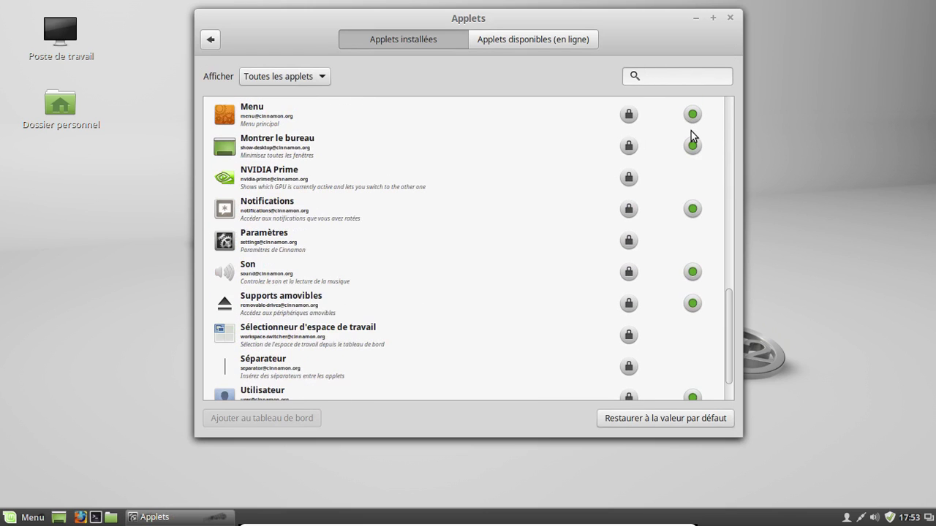
pyautogui.scroll(-2, 691, 133)
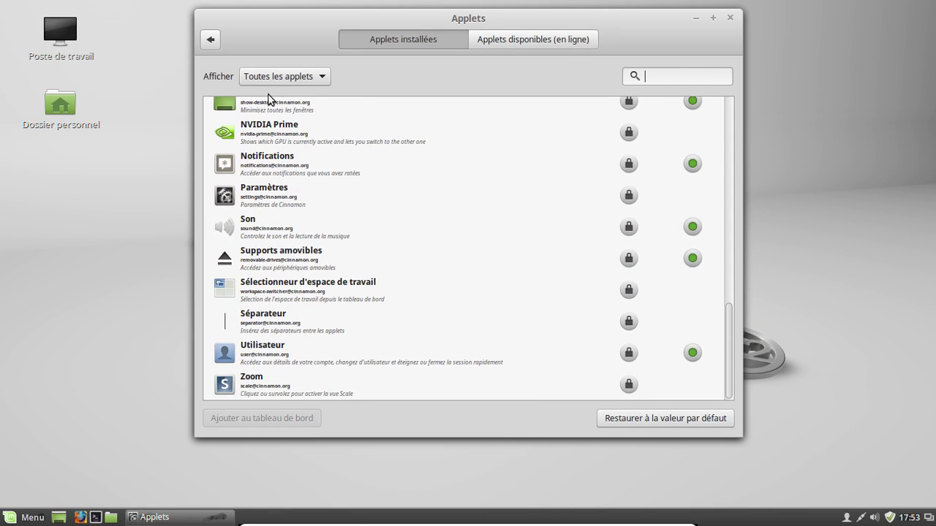
pyautogui.click(211, 40)
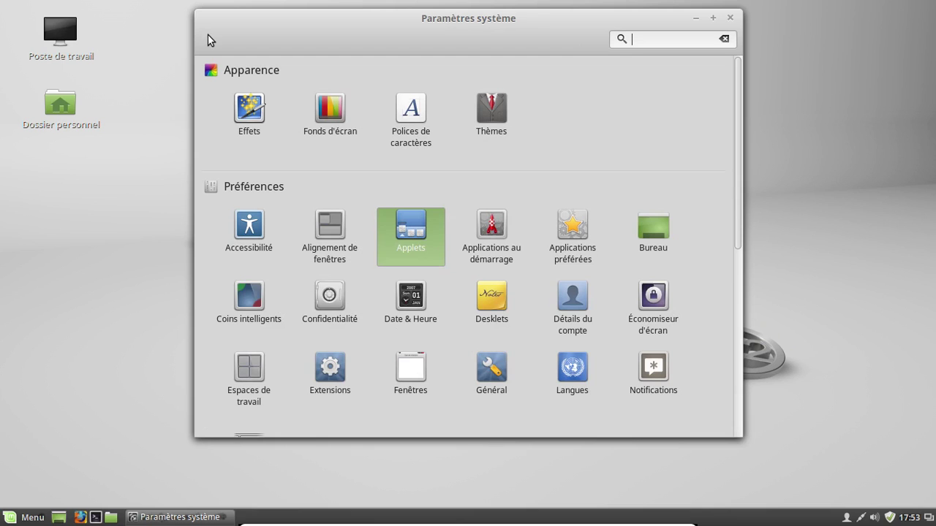
# - Move the settings window slightly and select Paramètres système from the list of windows open on BUREAU 1
pyautogui.click(811, 139)
pyautogui.moveTo(539, 37); pyautogui.dragTo(451, 32)
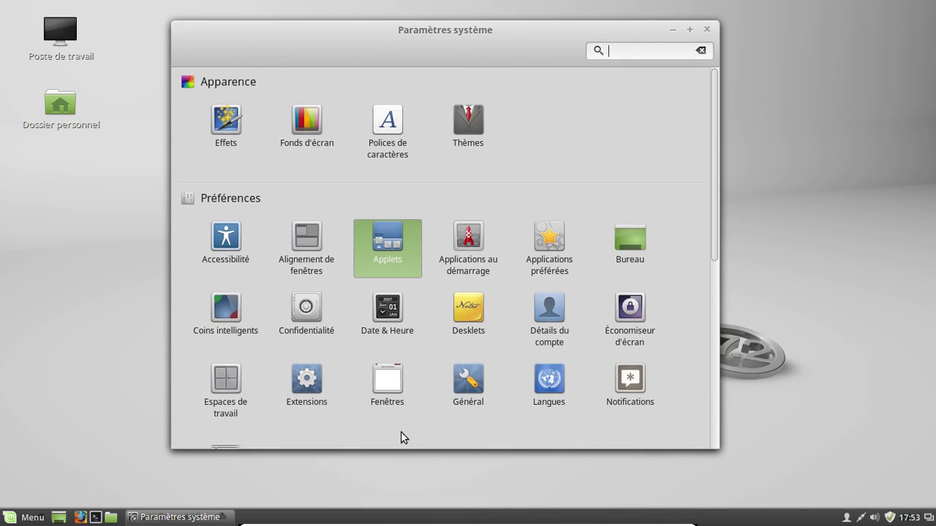
pyautogui.click(931, 521)
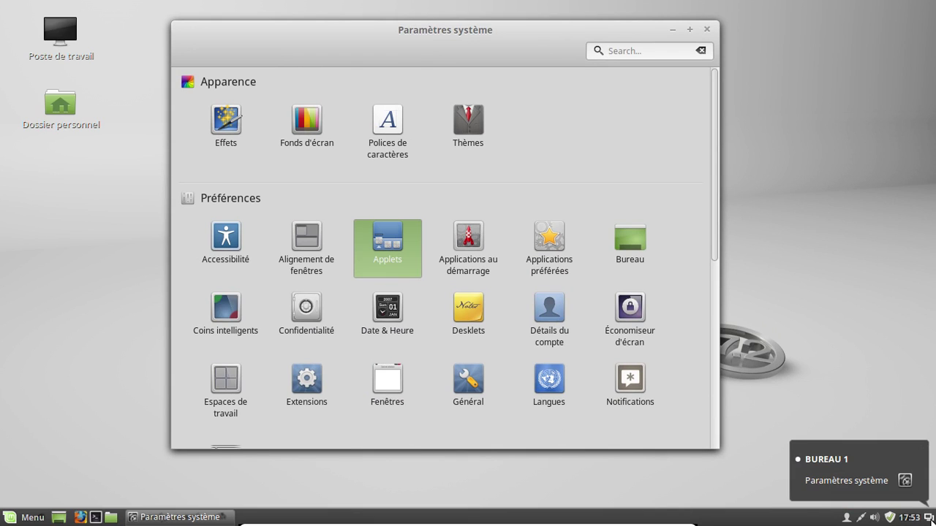
pyautogui.click(847, 481)
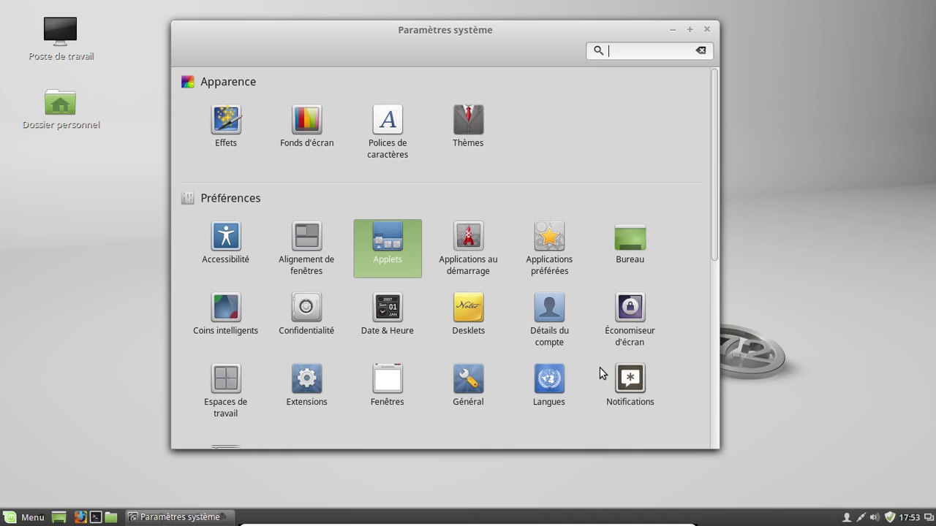
# - Switch through the workspaces as far as BUREAU 3 and return to BUREAU 1
pyautogui.hotkey('alt', 'F4')
pyautogui.hotkey('ctrl', 'alt', 'Right')
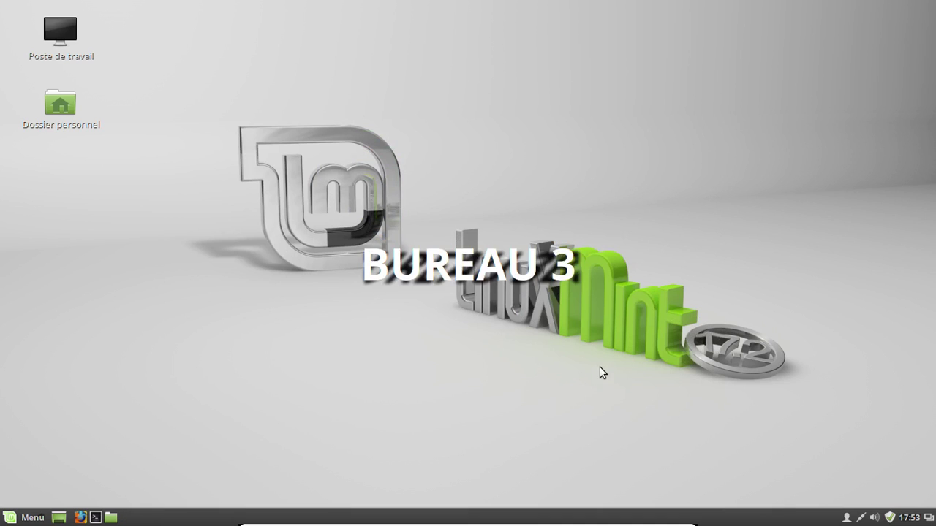
pyautogui.hotkey('ctrl', 'alt', 'Left')
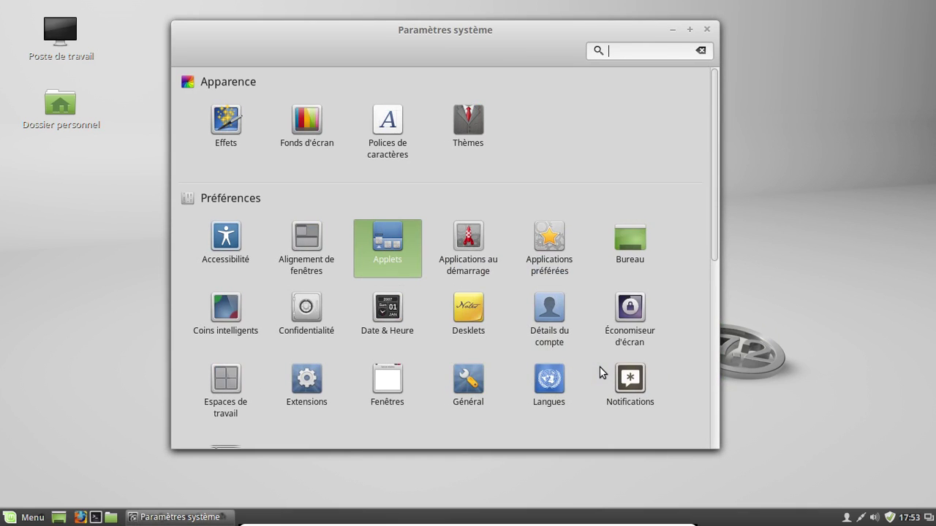
# - Examine the overview of open windows and the overview of all workspaces, leaving each one and returning to the settings
pyautogui.hotkey('ctrl', 'alt', 'Down')
pyautogui.press('Escape')
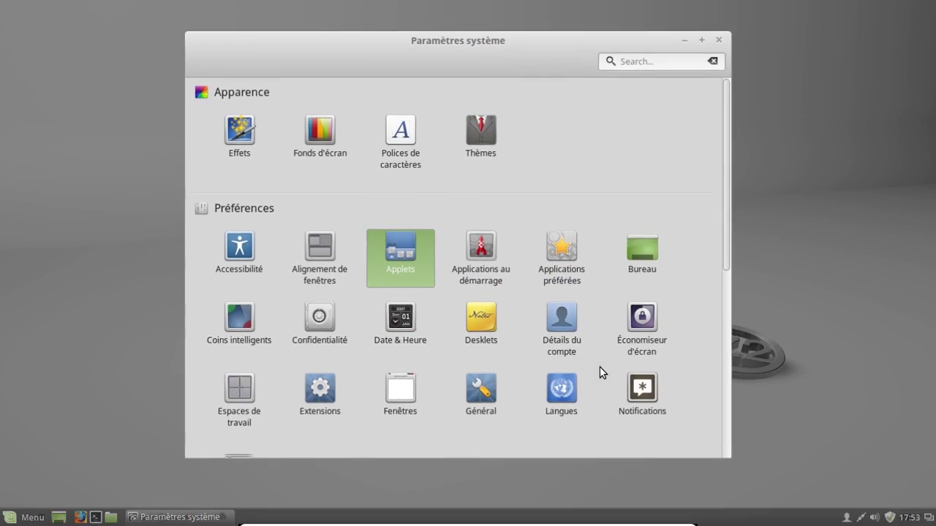
pyautogui.hotkey('ctrl', 'alt', 'Up')
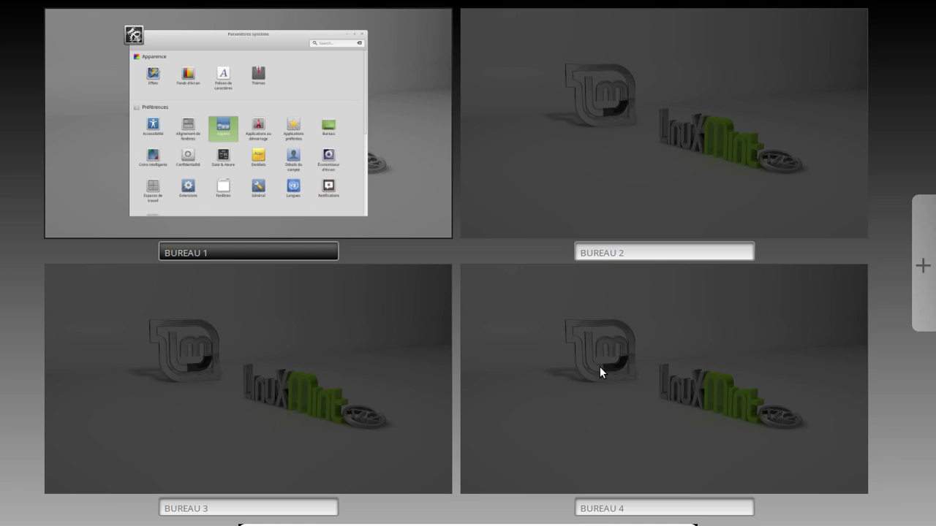
pyautogui.press('Escape')
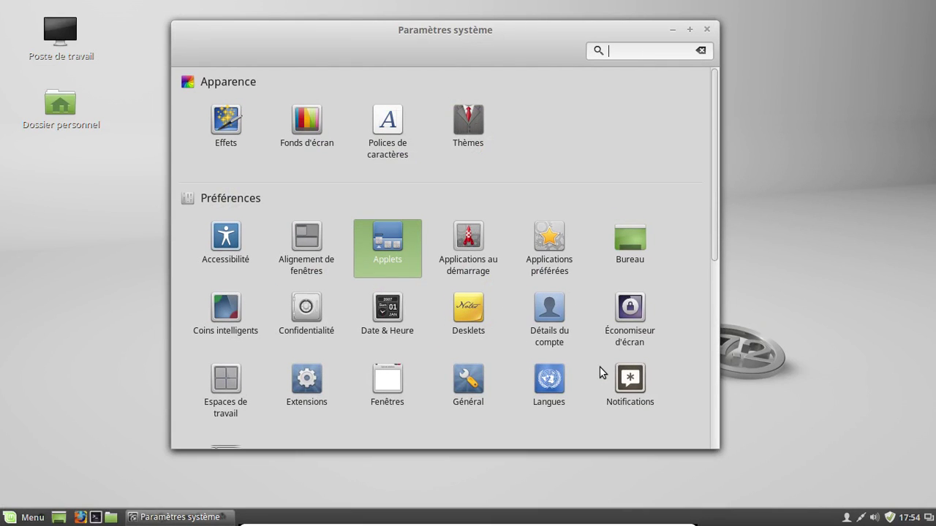
pyautogui.hotkey('ctrl', 'alt', 'Down')
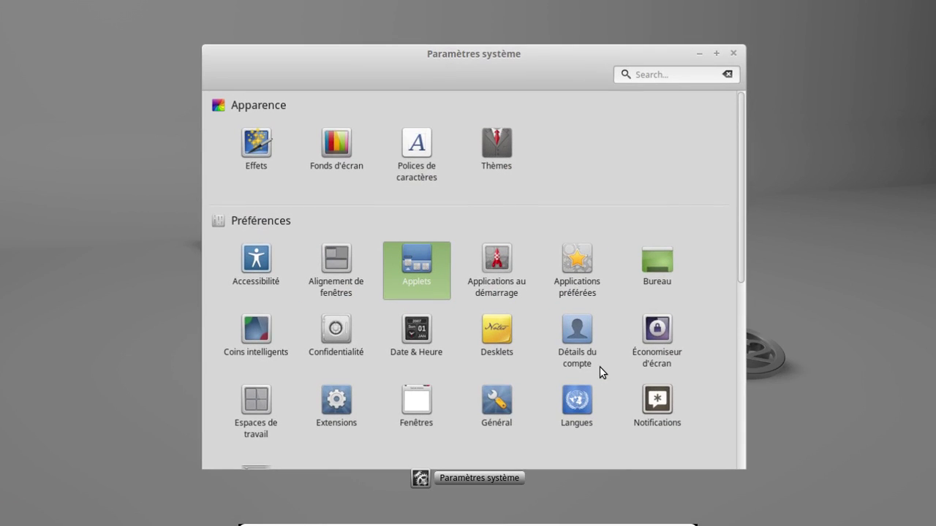
pyautogui.press('Escape')
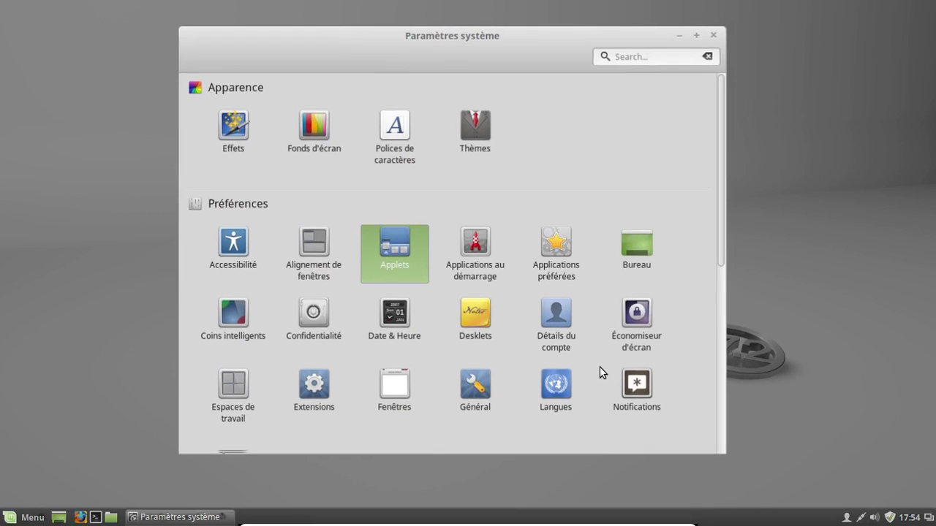
pyautogui.hotkey('ctrl', 'alt', 'Up')
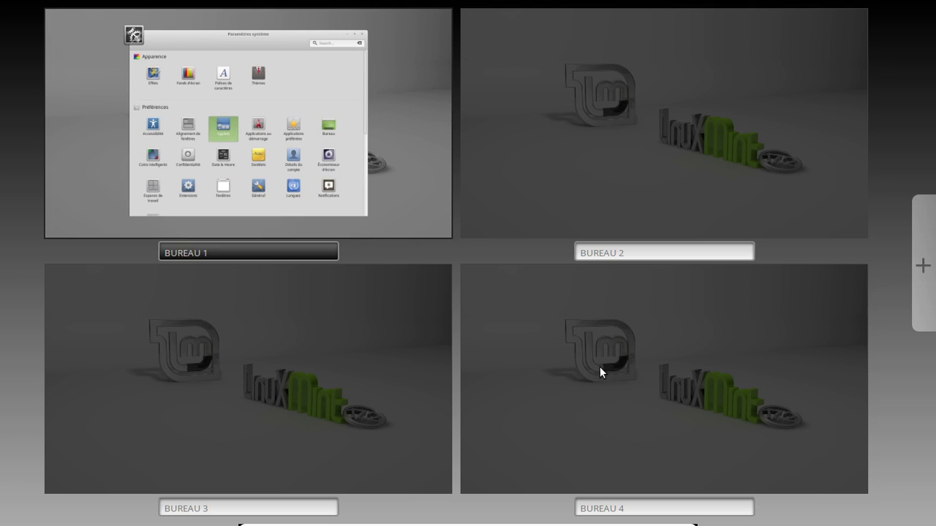
pyautogui.press('Escape')
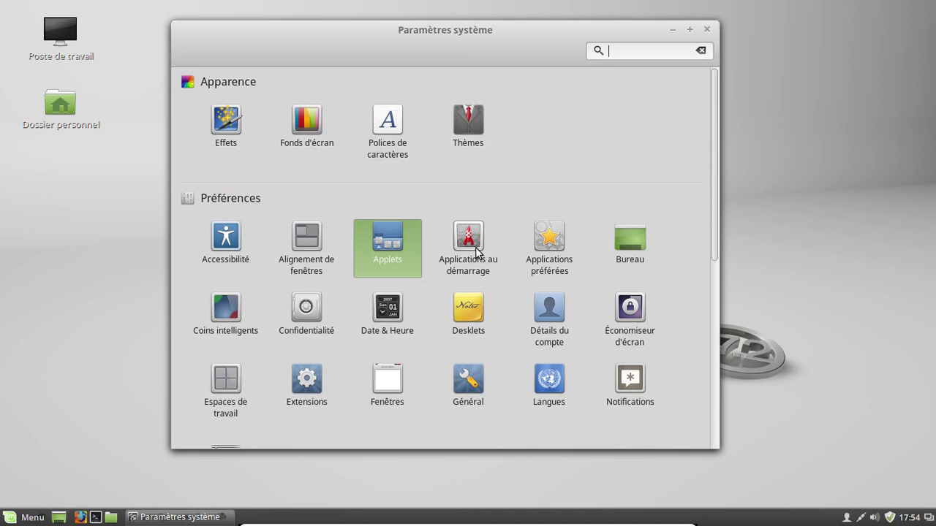
# - In Coins intelligents, enable only Survol de la souris activé for the upper-left corner, test the corner, and return to the overview
pyautogui.click(228, 310)
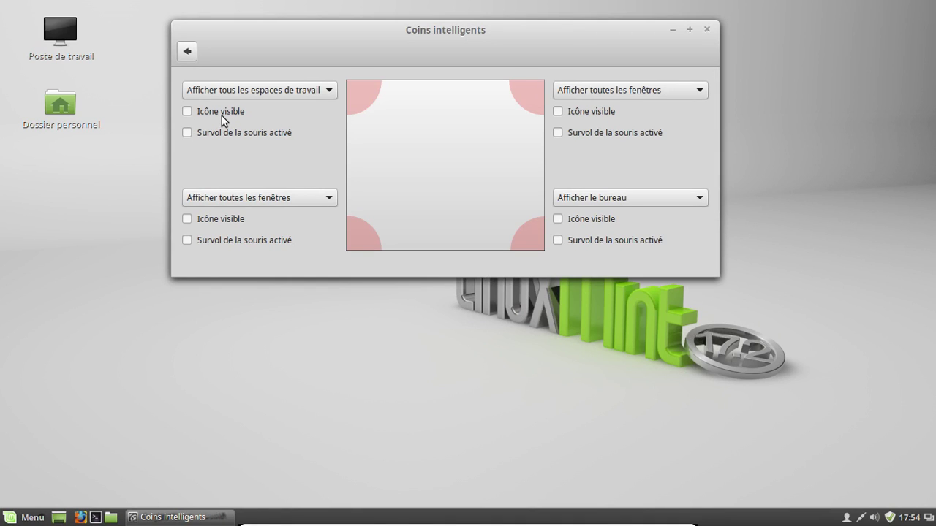
pyautogui.click(222, 116)
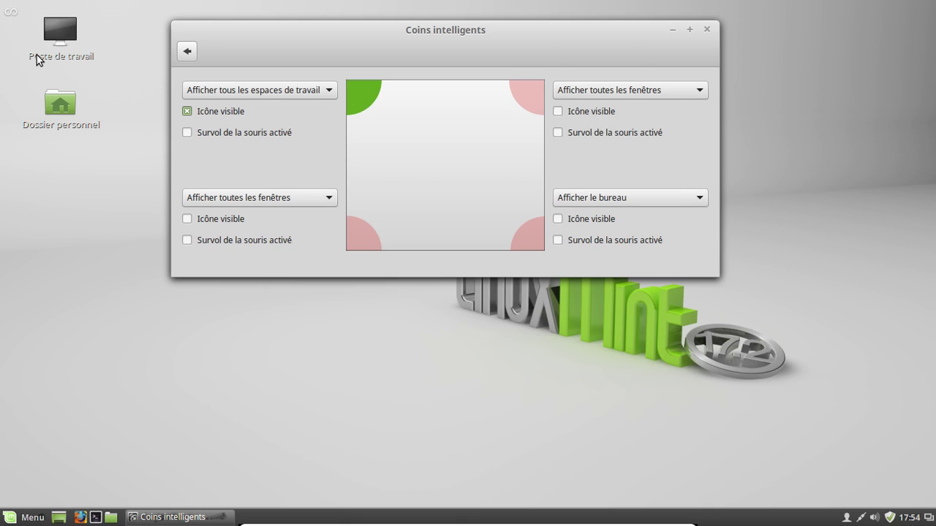
pyautogui.click(231, 134)
pyautogui.click(221, 117)
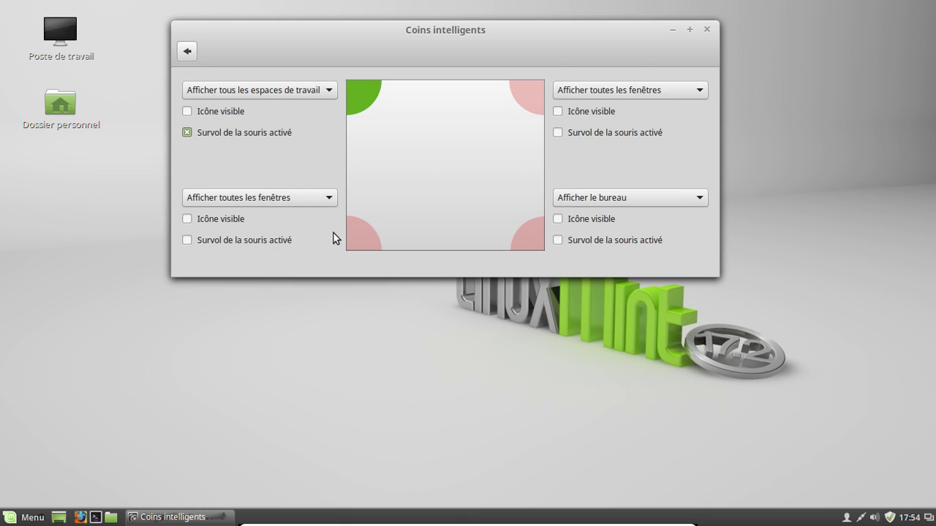
pyautogui.moveTo(1, 3)
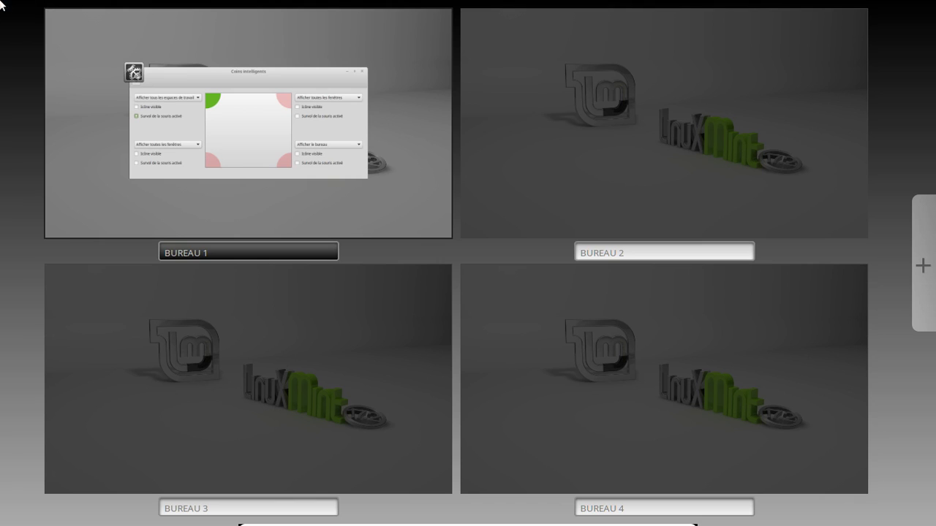
pyautogui.click(223, 129)
pyautogui.click(187, 53)
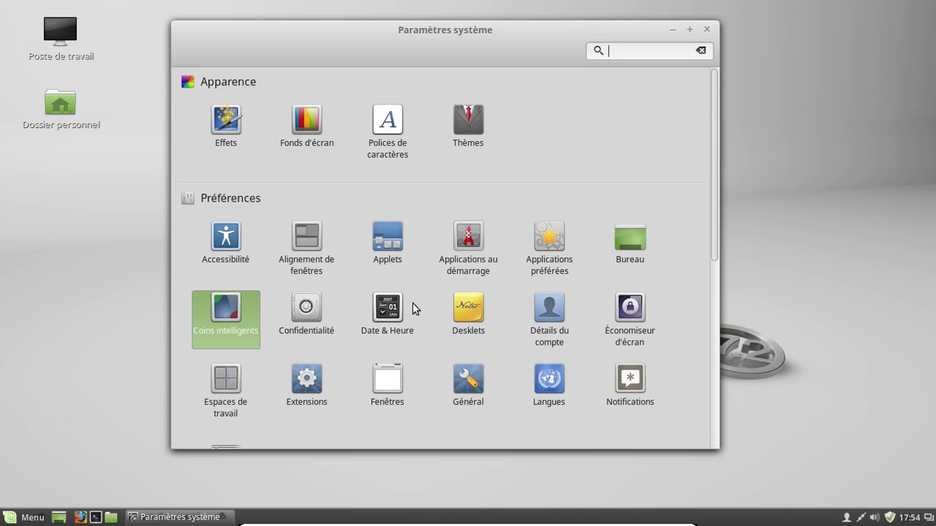
# - Examine the list of available screensavers in the Économiseur d'écran settings
pyautogui.click(623, 305)
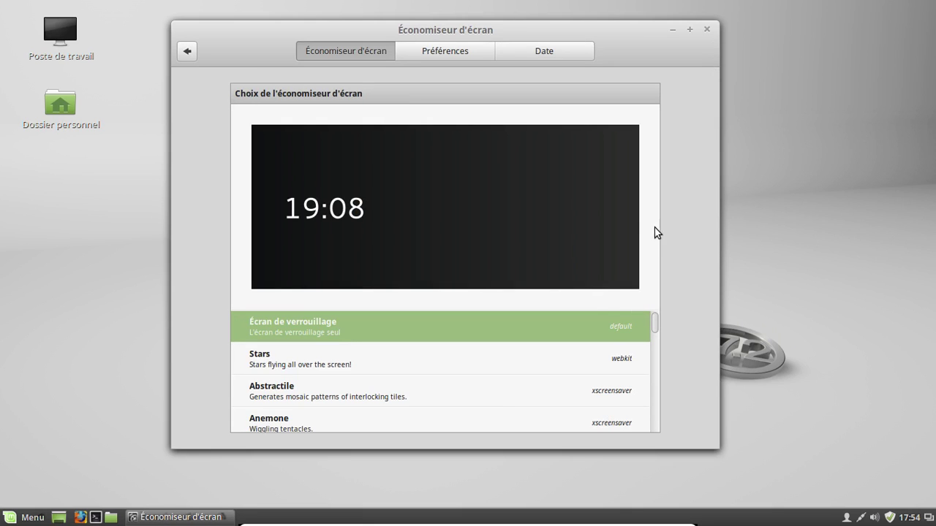
pyautogui.scroll(-5, 606, 342)
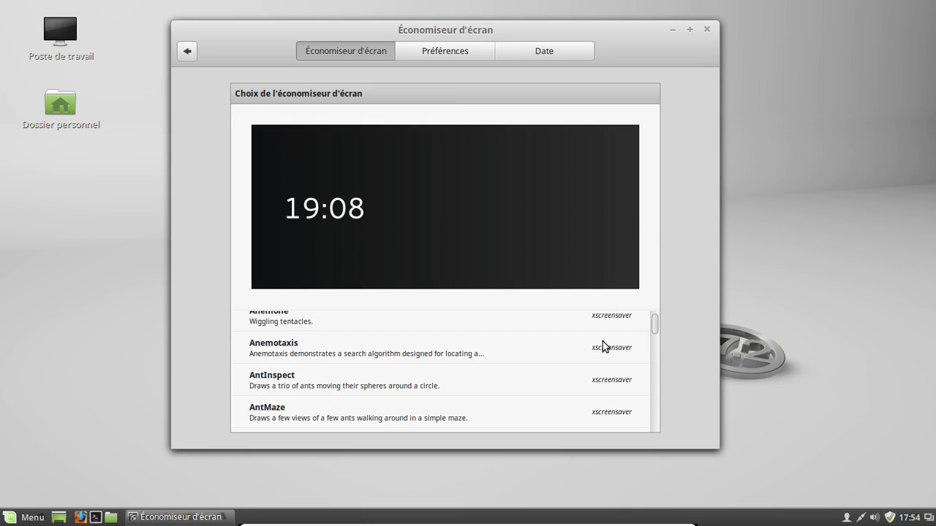
pyautogui.scroll(-6, 602, 342)
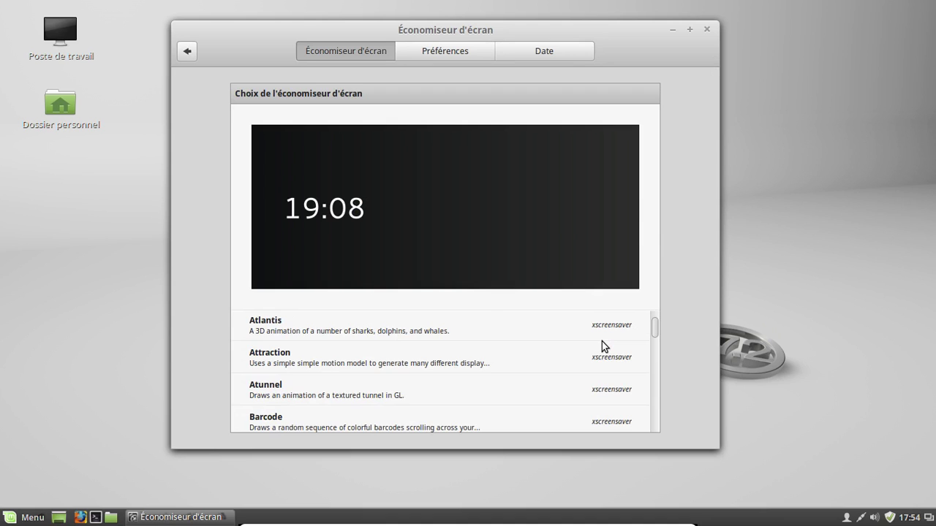
pyautogui.scroll(-10, 602, 341)
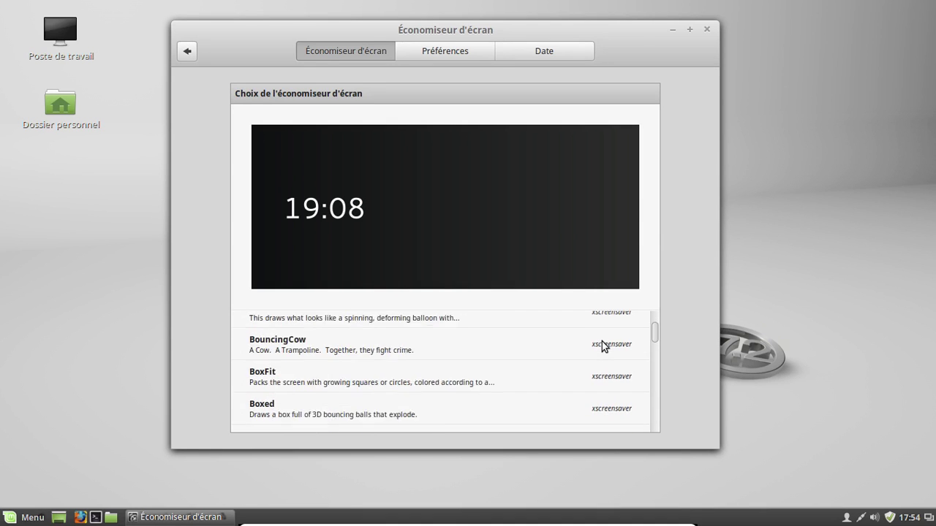
pyautogui.scroll(-10, 602, 341)
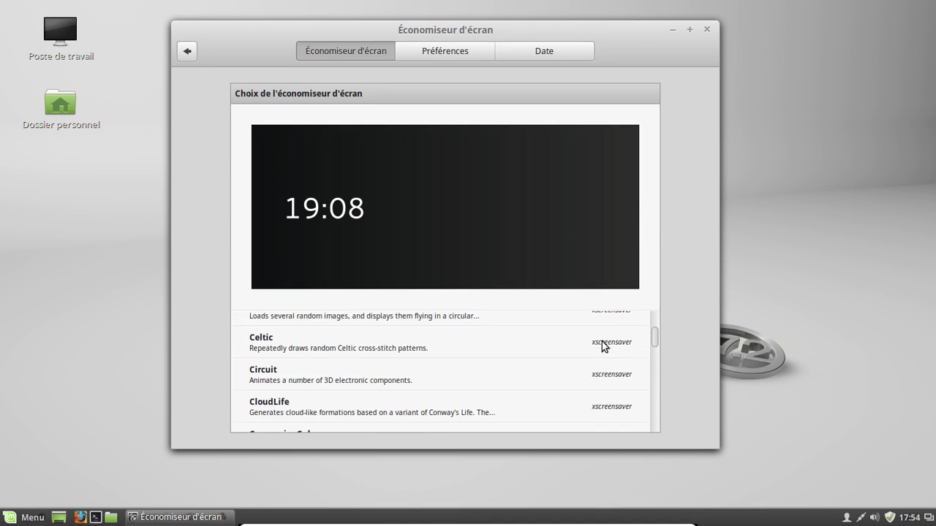
pyautogui.scroll(-10, 602, 346)
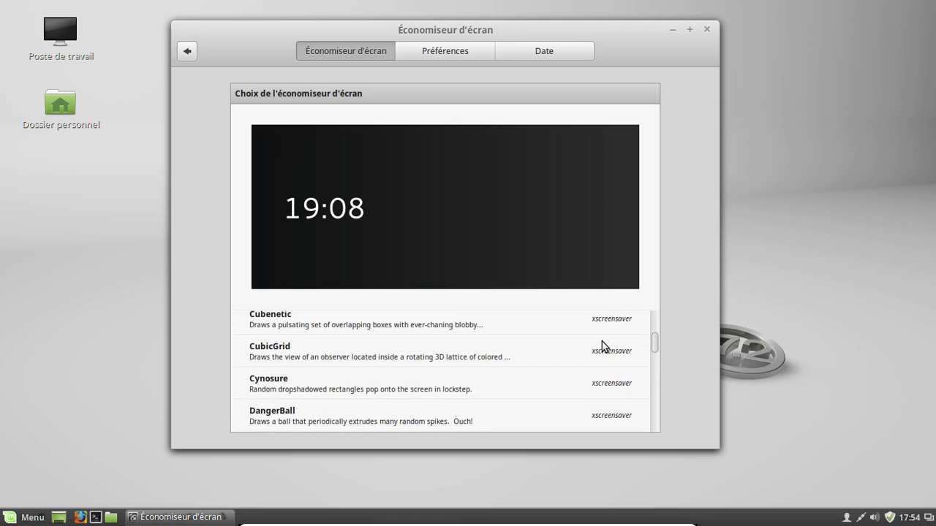
pyautogui.scroll(-5, 603, 346)
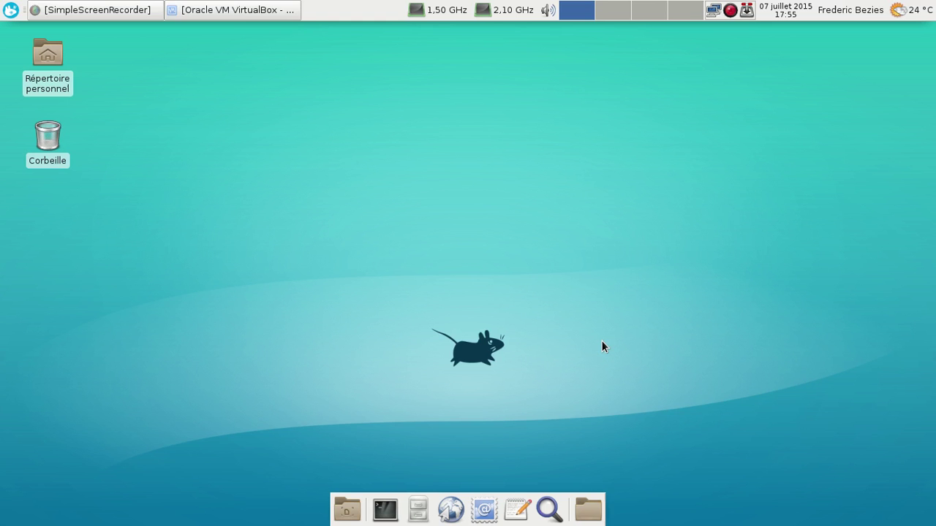
# - Switch to the VirtualBox manager, start the Linux Mint 17.2 - Cinnamon - UEFI machine, and show it full screen
pyautogui.hotkey('ctrl', 'alt', 'Left')
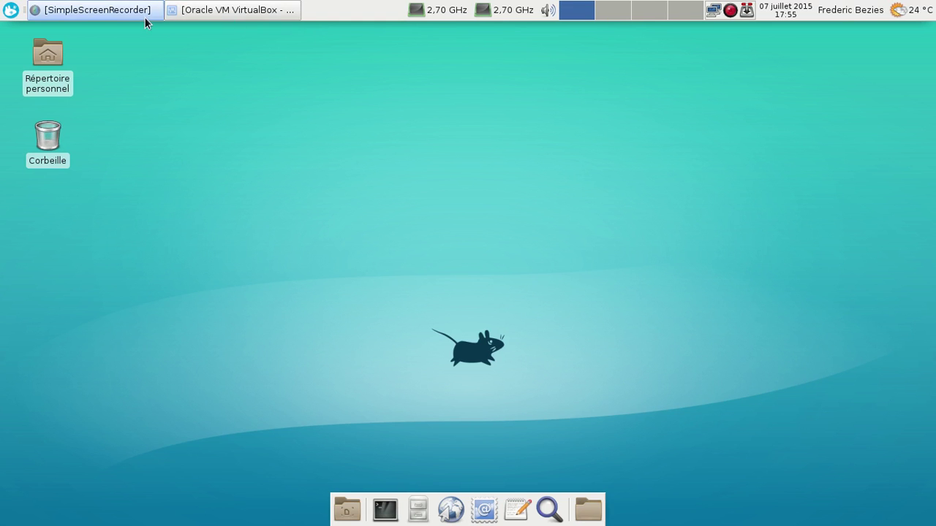
pyautogui.click(246, 12)
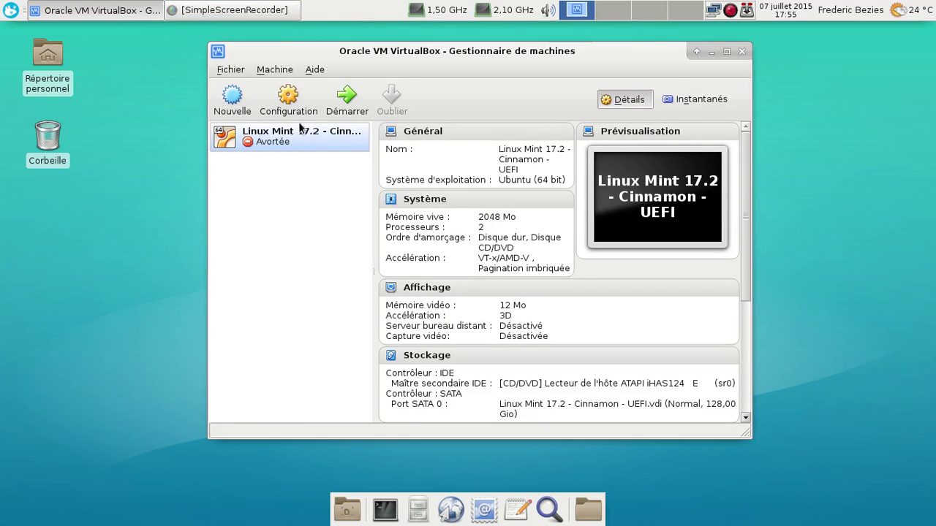
pyautogui.click(350, 102)
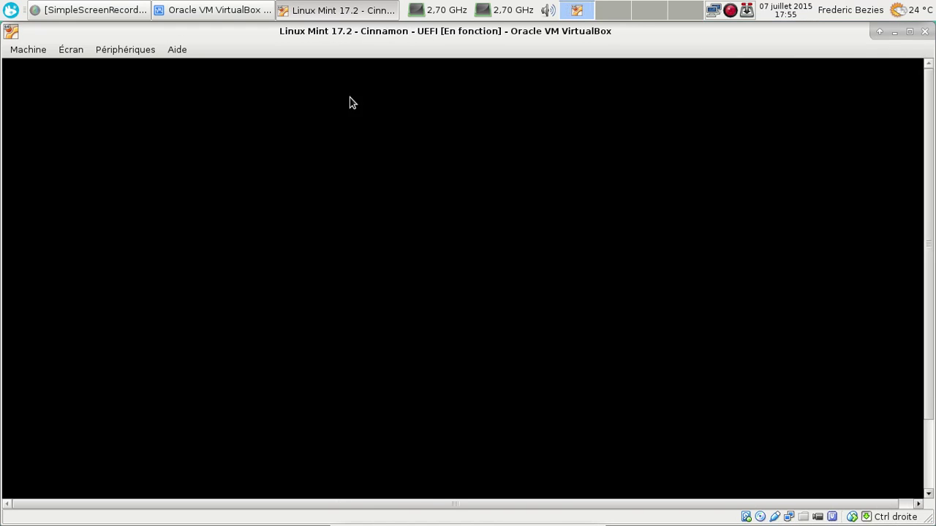
pyautogui.hotkey('ctrl', 'f')
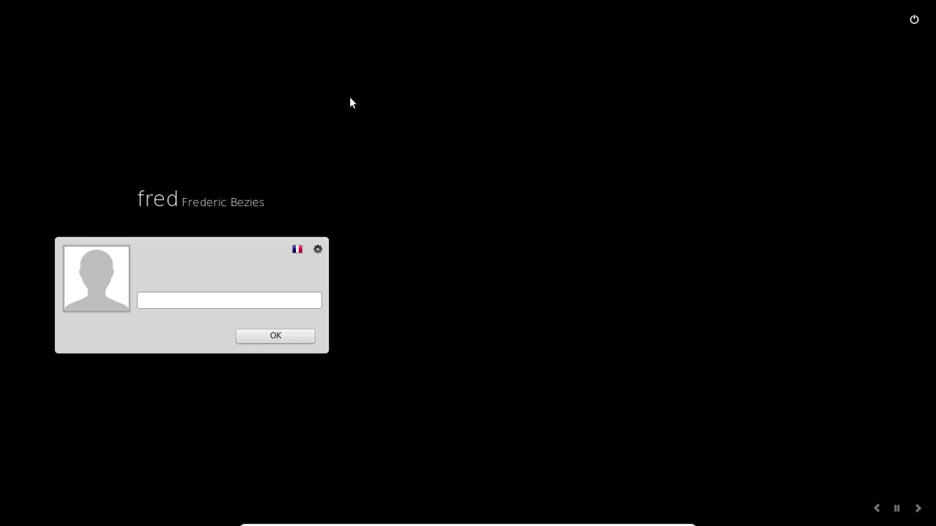
# - Log in to the Cinnamon session by entering the account password, and close the welcome screen
pyautogui.write('••••••')
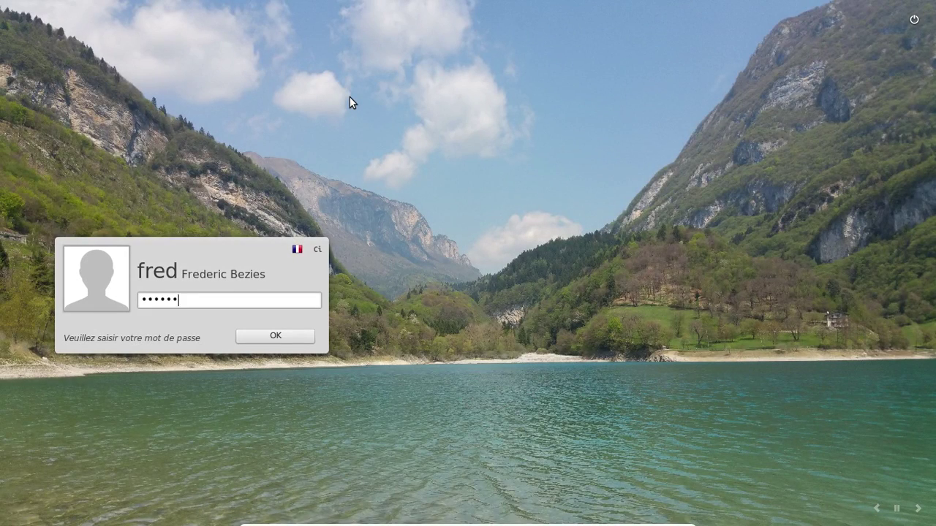
pyautogui.write('•')
pyautogui.press('Return')
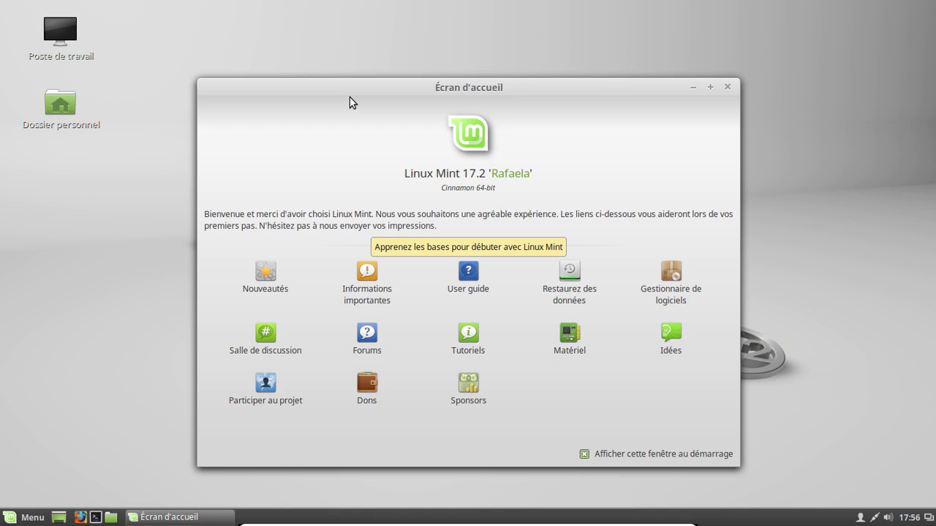
pyautogui.click(728, 87)
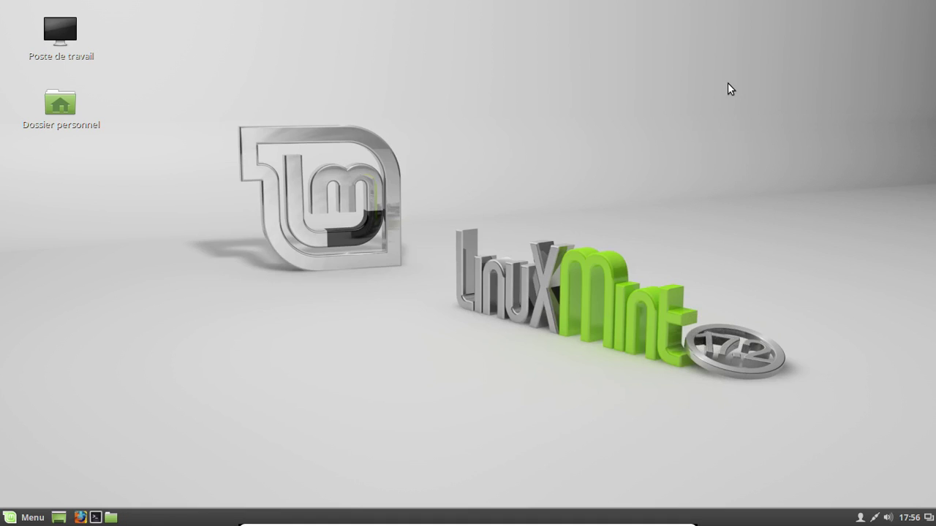
# - Open the Économiseur d'écran settings from Paramètres système and select the FlyingToasters screensaver
pyautogui.click(32, 518)
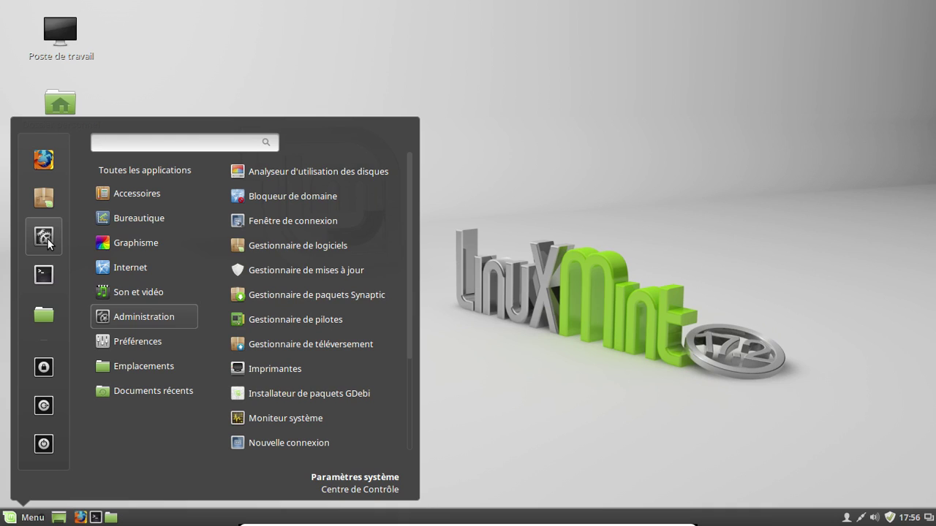
pyautogui.click(44, 236)
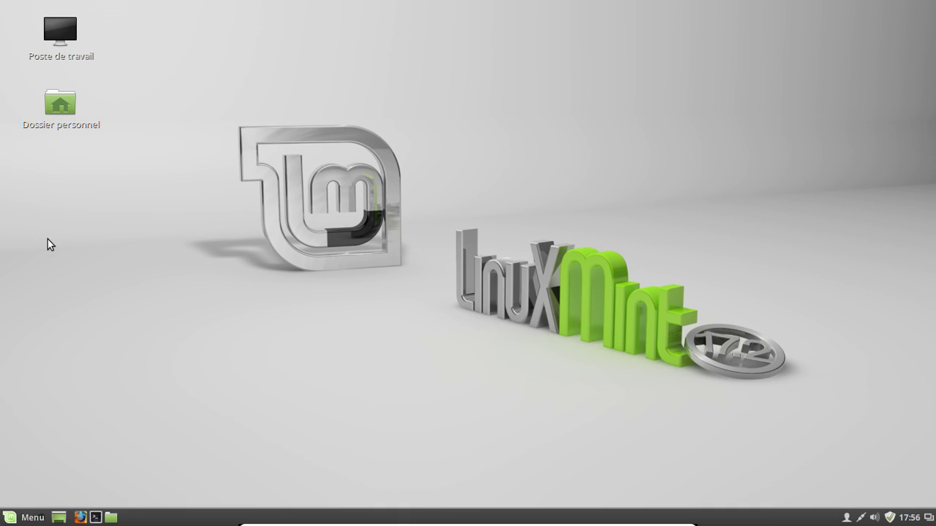
pyautogui.scroll(-3, 588, 256)
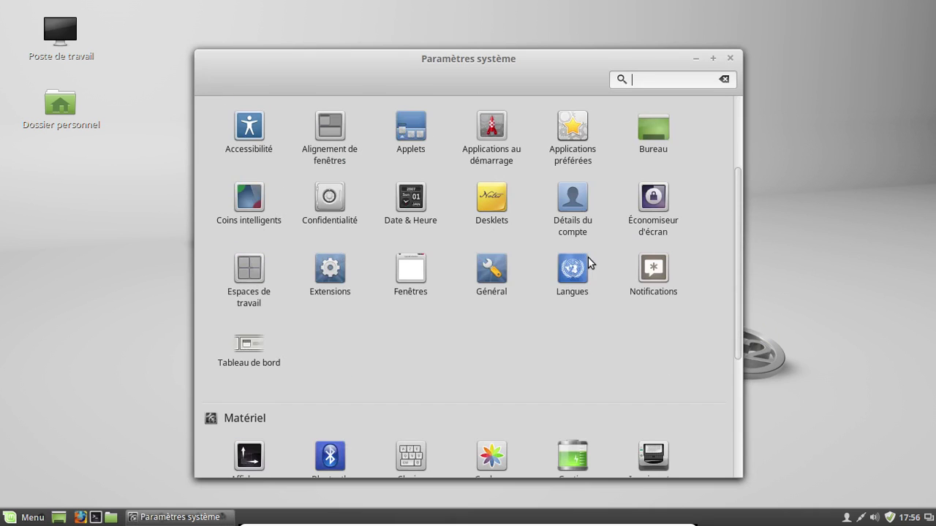
pyautogui.scroll(-2, 641, 207)
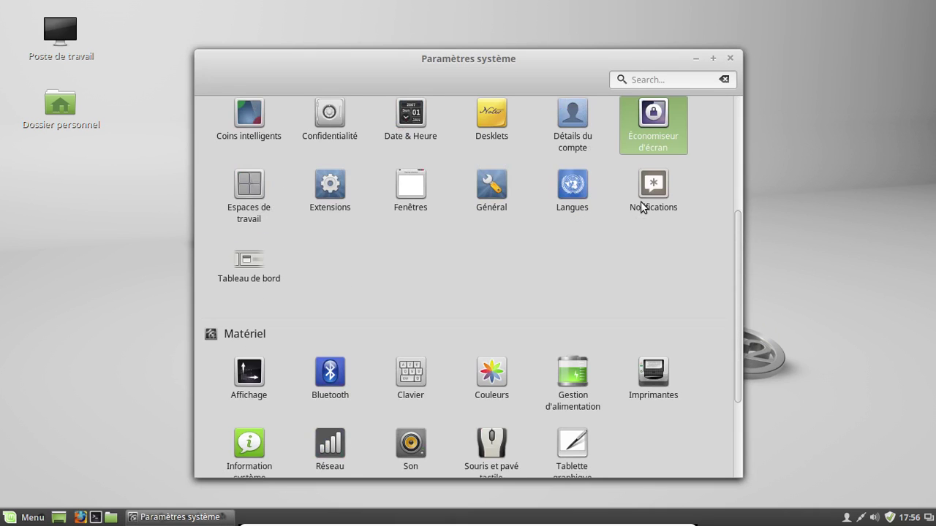
pyautogui.click(662, 116)
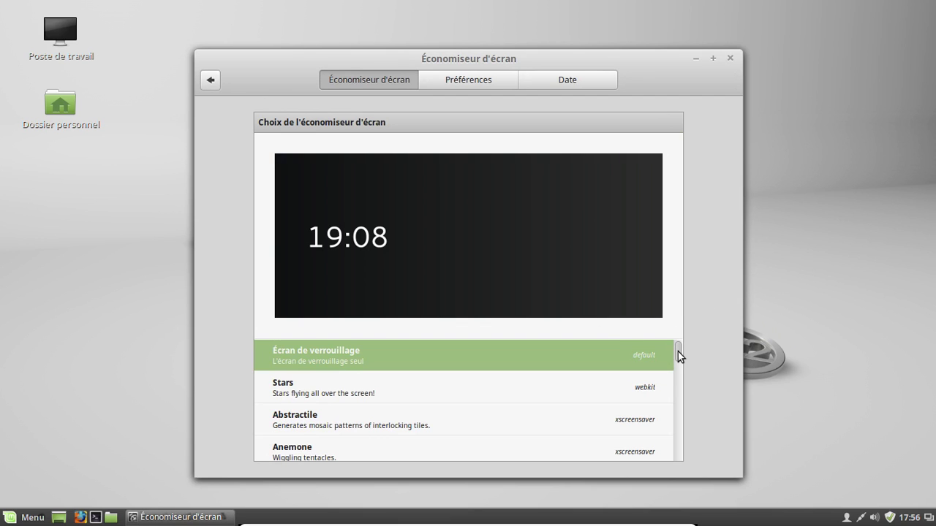
pyautogui.moveTo(678, 351); pyautogui.dragTo(668, 385)
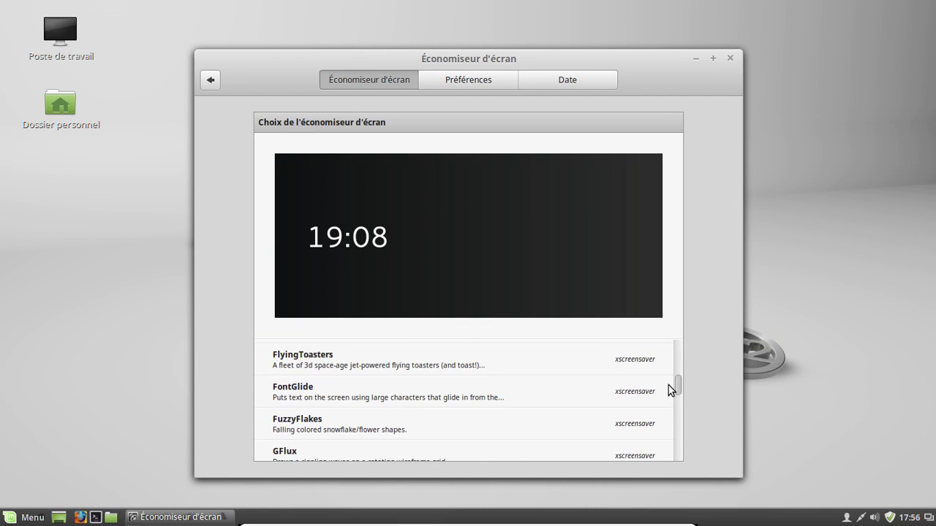
pyautogui.click(476, 367)
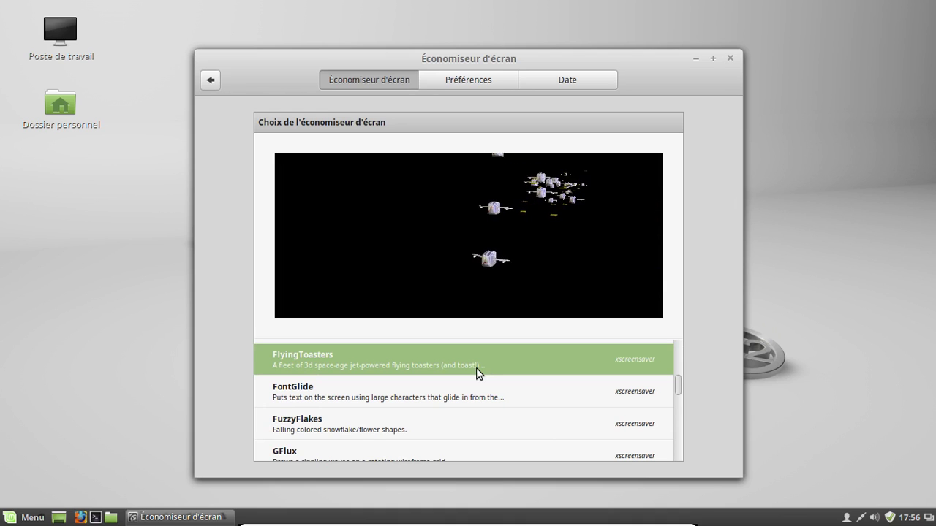
# - View the Préférences and Date options of the screensaver, and return to the settings overview
pyautogui.click(467, 81)
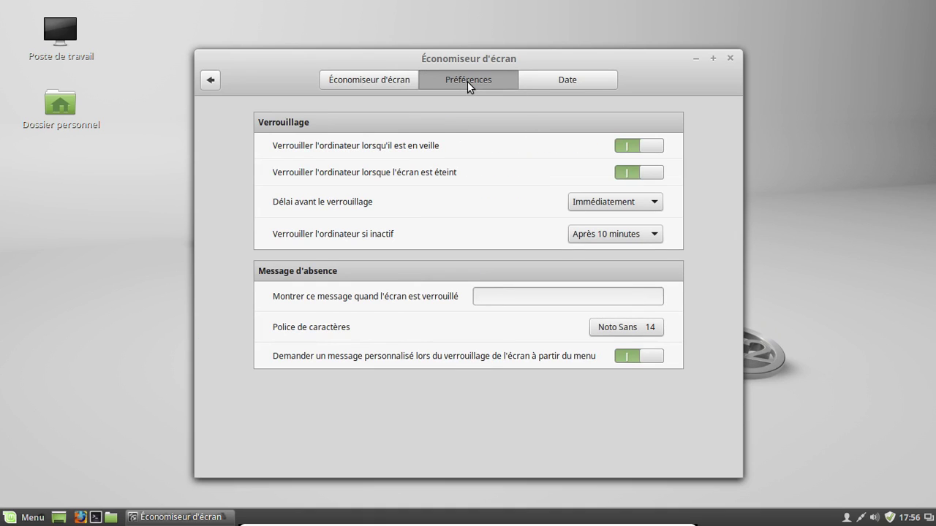
pyautogui.click(577, 85)
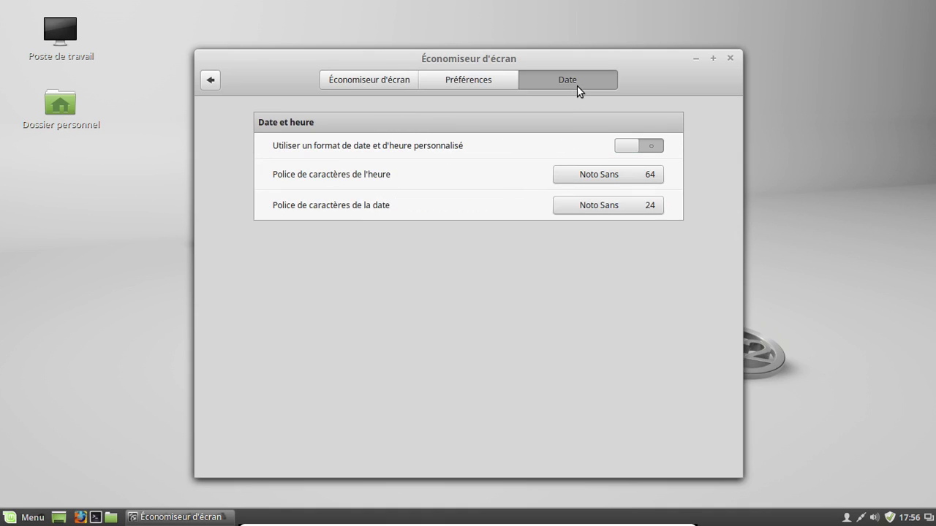
pyautogui.click(209, 80)
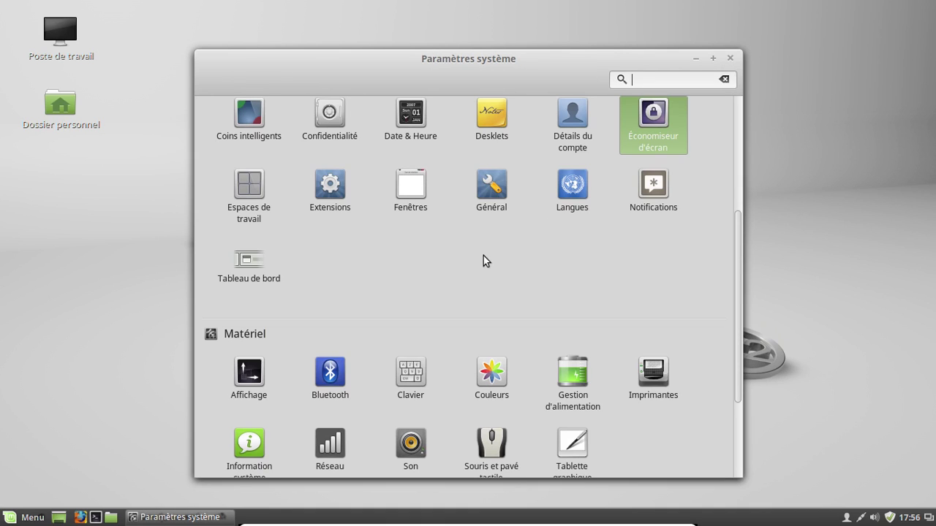
# - Display and dismiss a test notification in the Notifications settings, and view the Général settings before returning to the overview
pyautogui.click(651, 175)
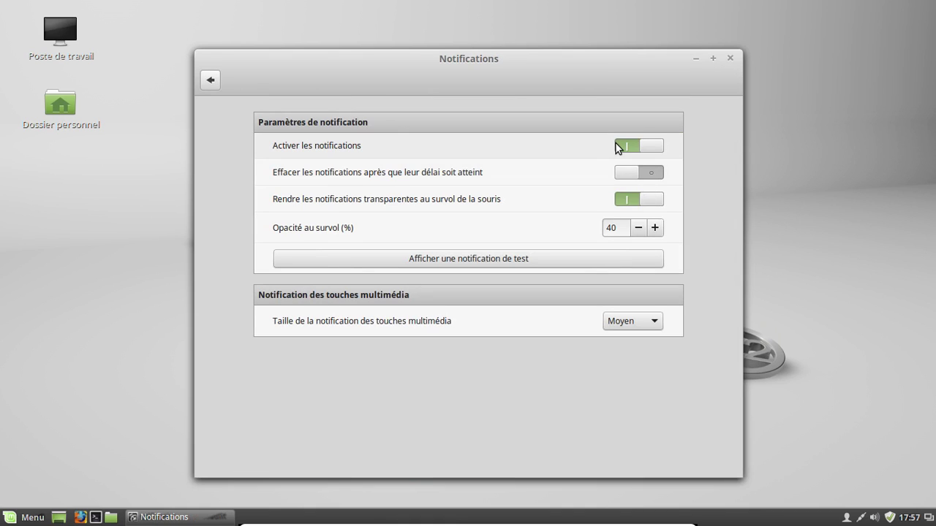
pyautogui.click(493, 253)
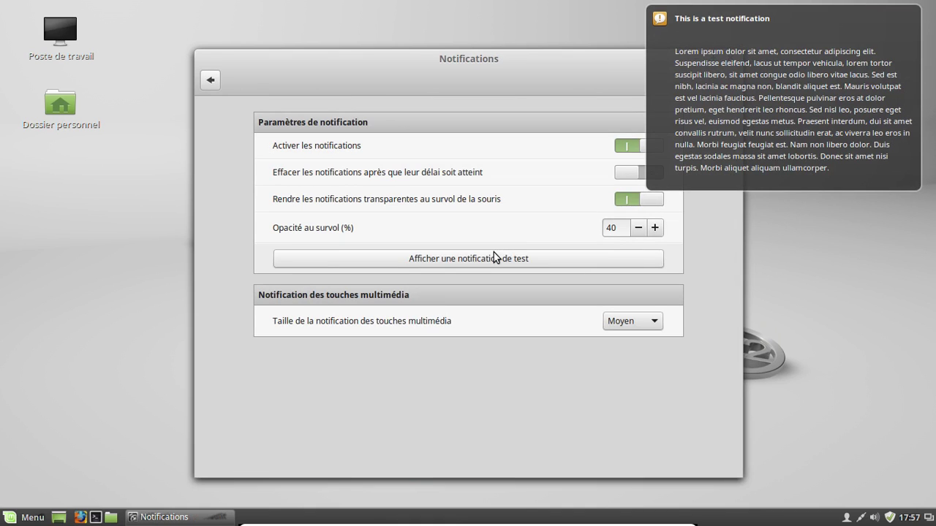
pyautogui.click(879, 33)
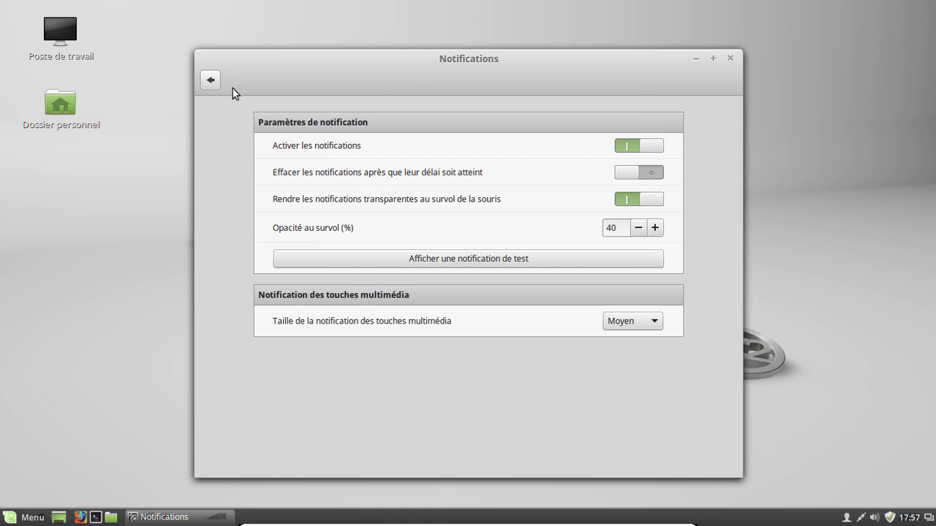
pyautogui.click(211, 80)
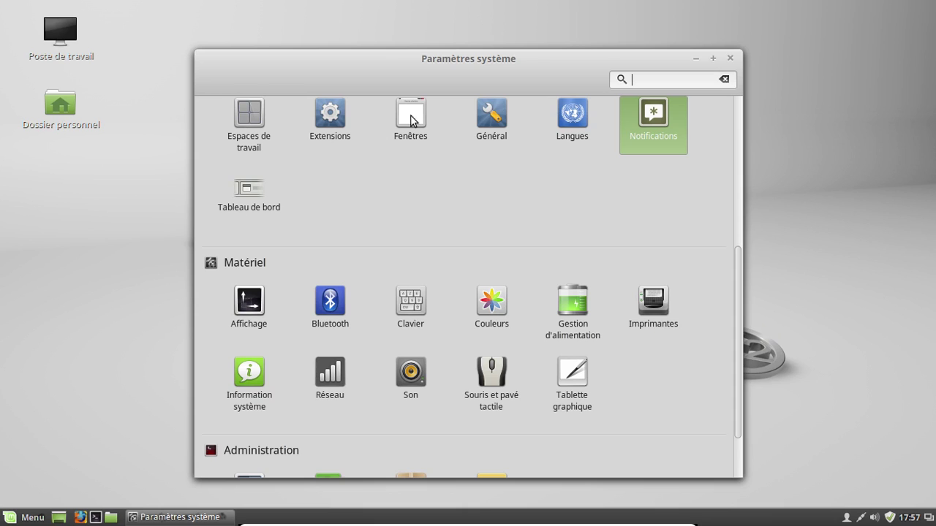
pyautogui.click(492, 116)
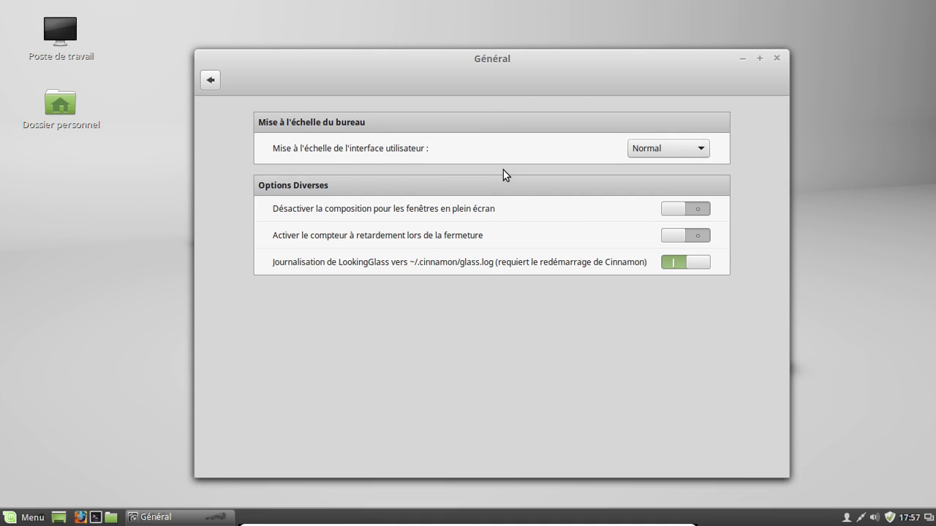
pyautogui.click(215, 79)
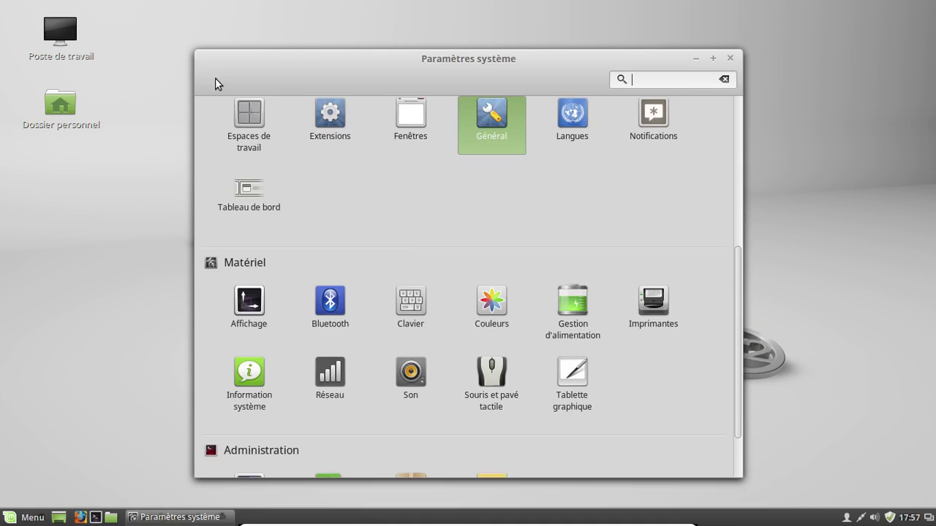
# - Open Gestionnaire de pilotes by entering the account password, check the drivers listed, and close it
pyautogui.scroll(-2, 545, 184)
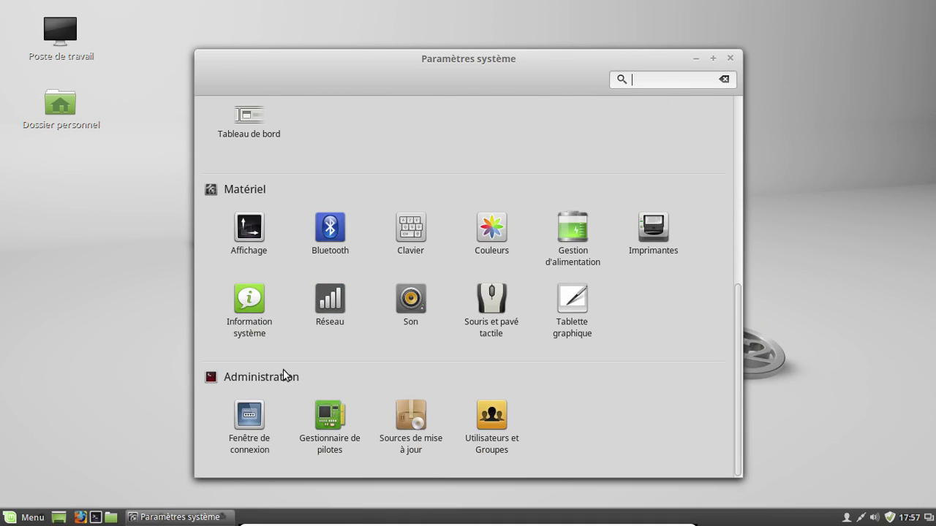
pyautogui.click(342, 411)
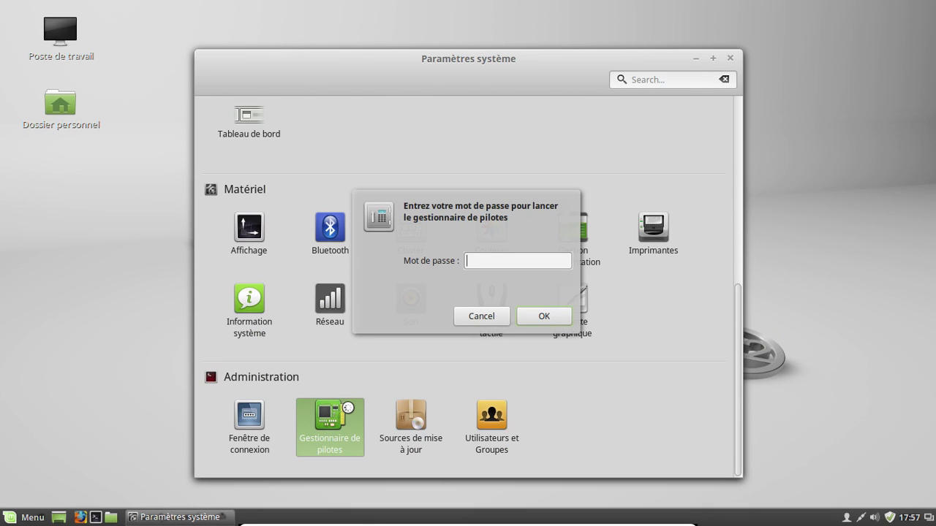
pyautogui.write('********')
pyautogui.press('Return')
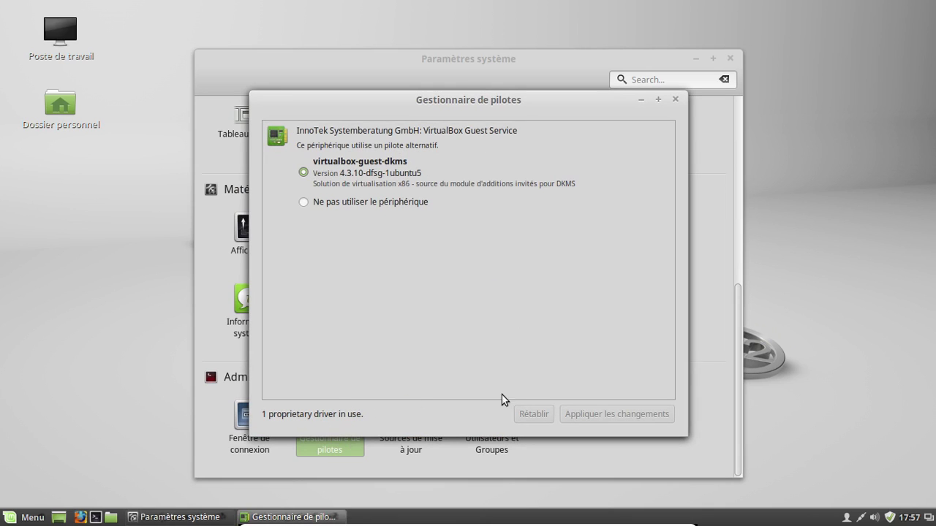
pyautogui.click(676, 100)
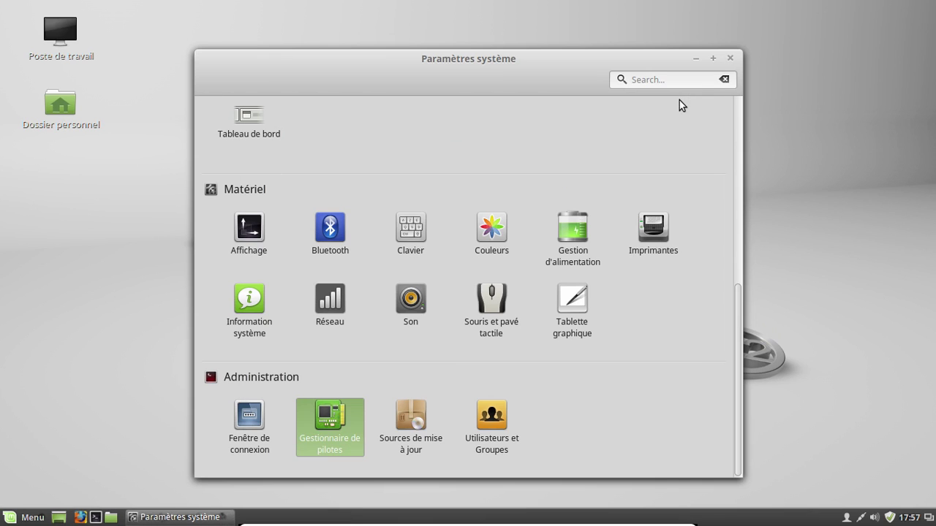
# - Open Sources de mise à jour from the system settings by entering the account password
pyautogui.click(425, 405)
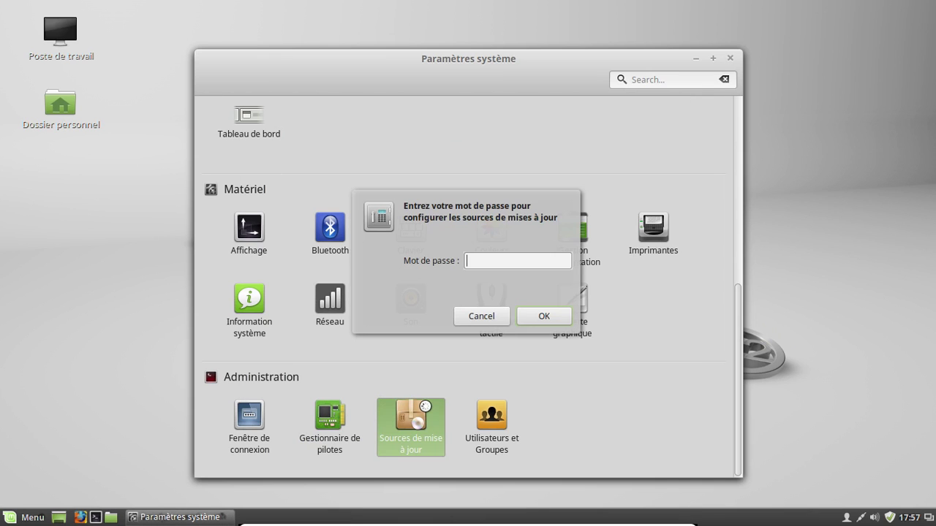
pyautogui.write('••••••••')
pyautogui.press('Return')
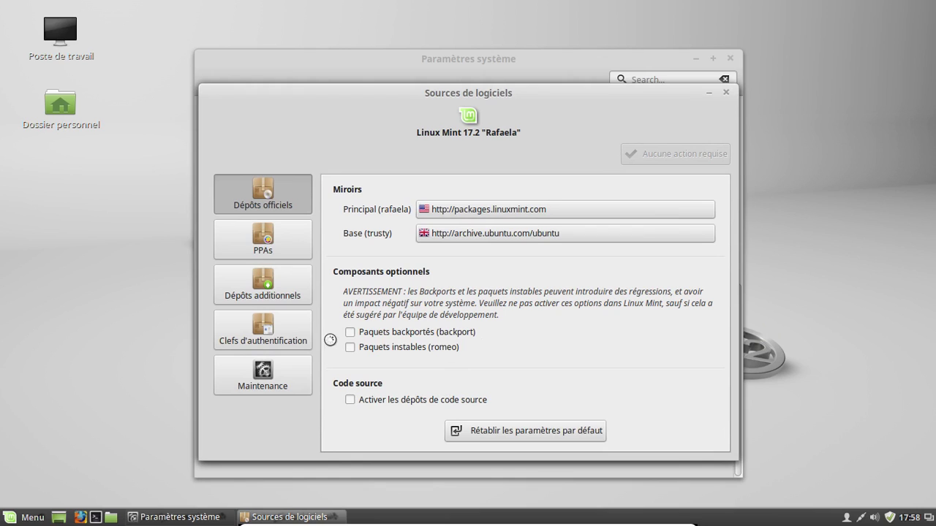
# - View the PPAs, Dépôts additionnels, Clefs d'authentification and Maintenance sections of the software sources, and close both settings windows
pyautogui.click(271, 238)
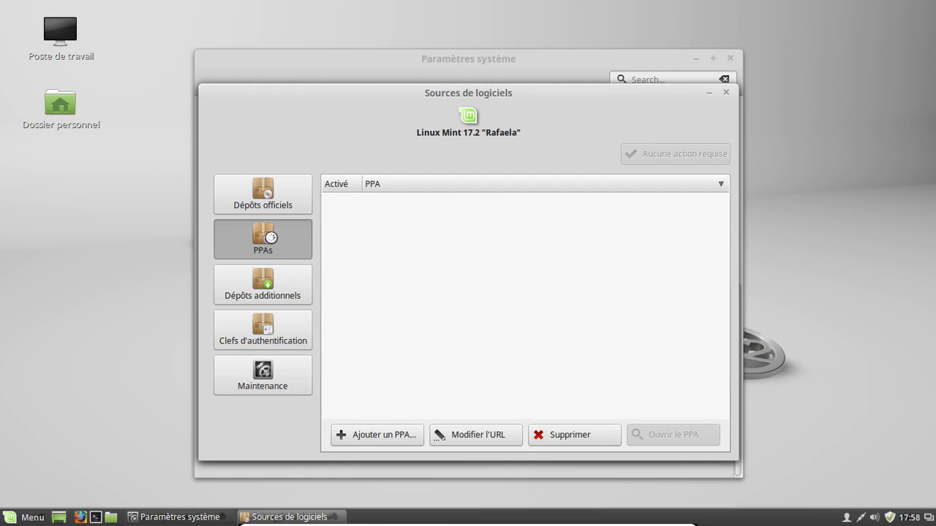
pyautogui.click(268, 280)
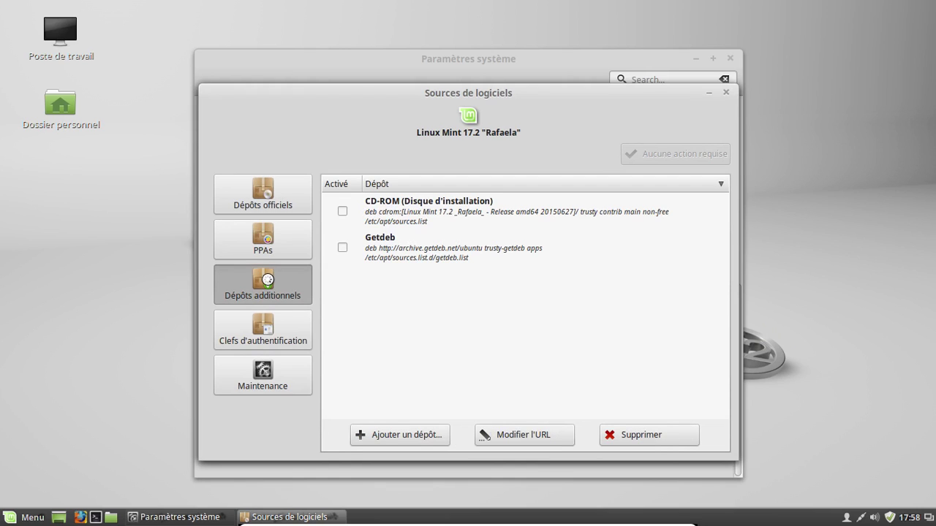
pyautogui.click(260, 324)
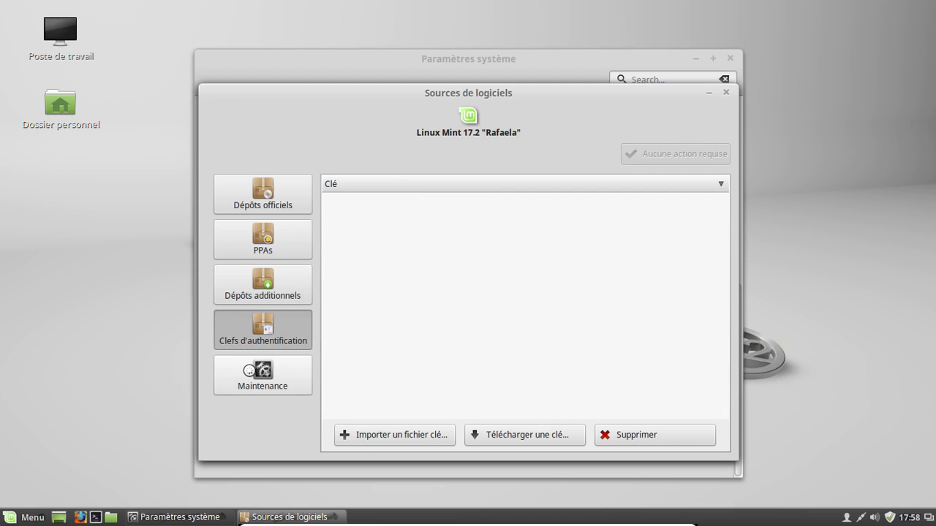
pyautogui.click(248, 373)
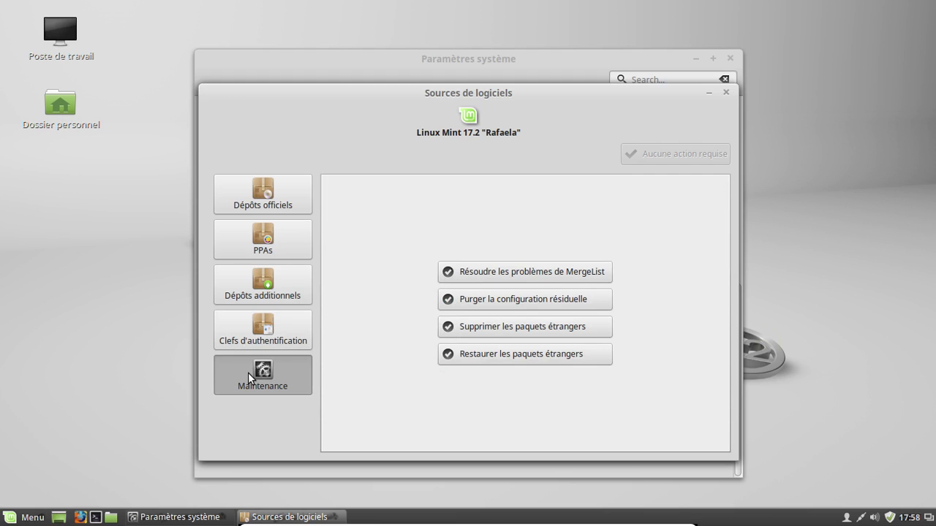
pyautogui.click(726, 92)
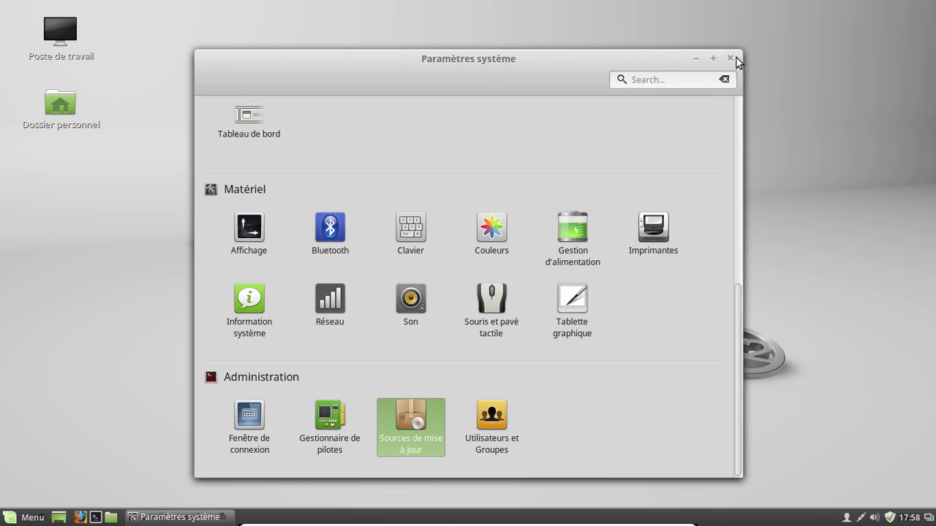
pyautogui.click(733, 58)
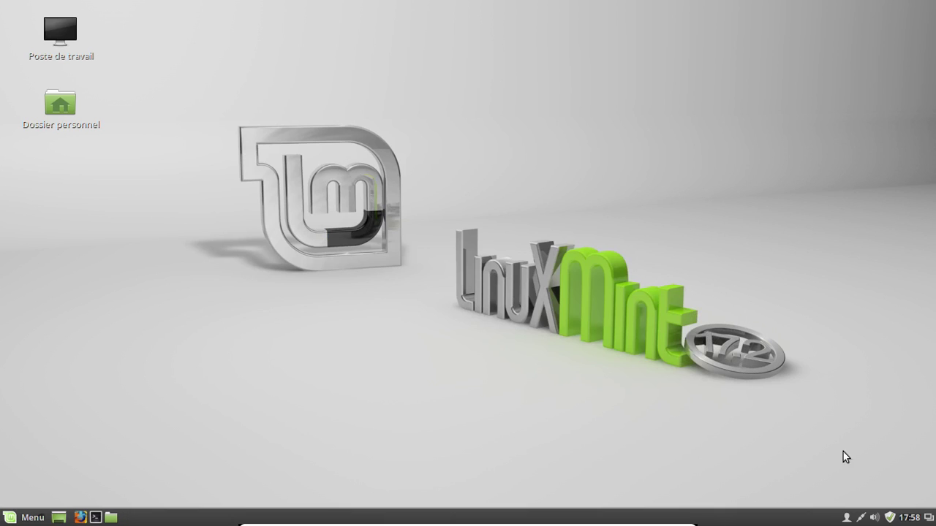
# - Mark level 4 updates as safe in the Niveaux preferences of Gestionnaire de mises à jour, apply the change, and close the update manager
pyautogui.click(890, 518)
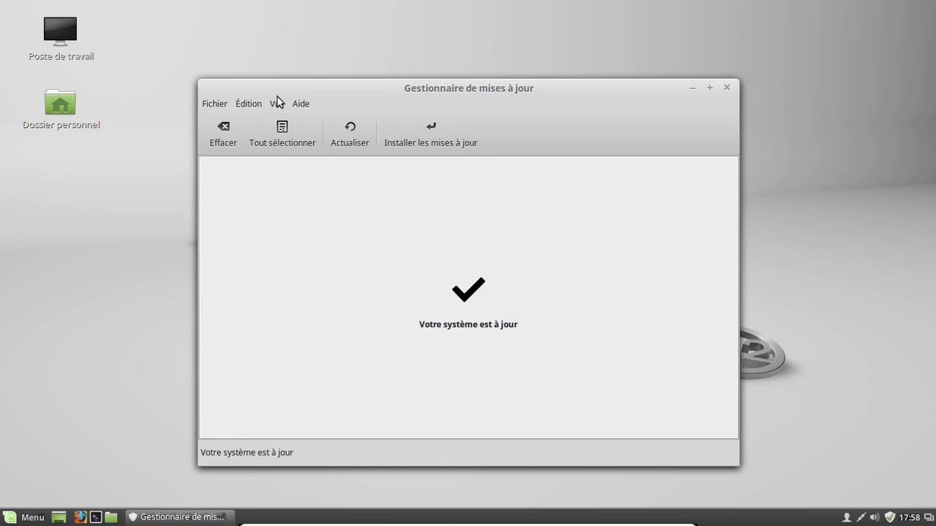
pyautogui.click(247, 104)
pyautogui.click(249, 118)
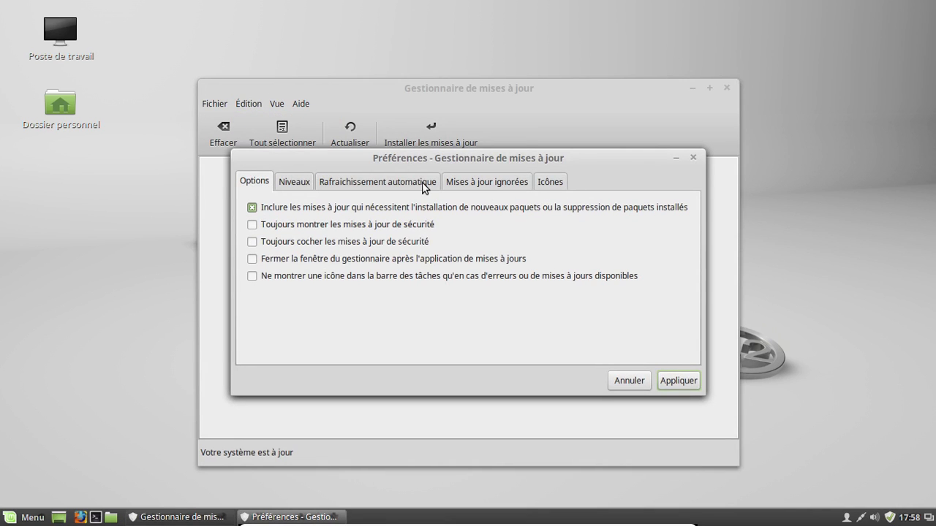
pyautogui.click(295, 185)
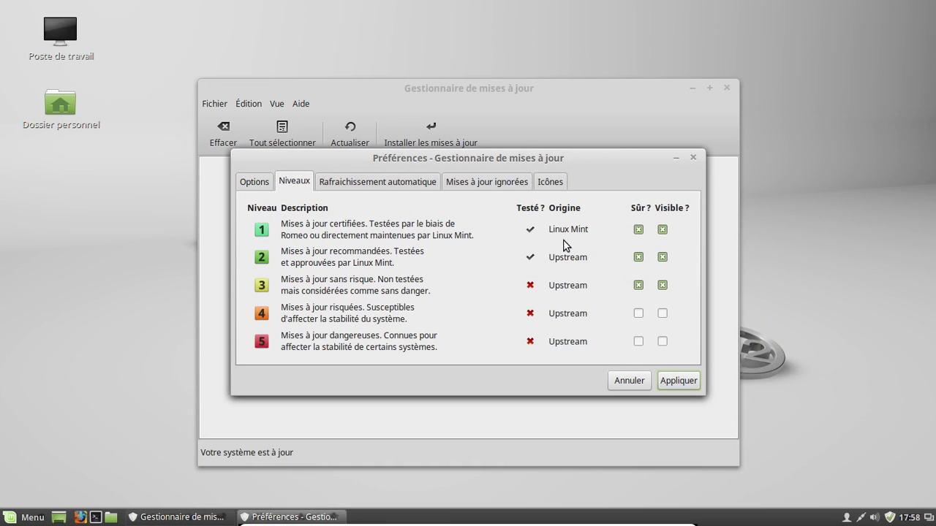
pyautogui.click(638, 314)
pyautogui.click(676, 379)
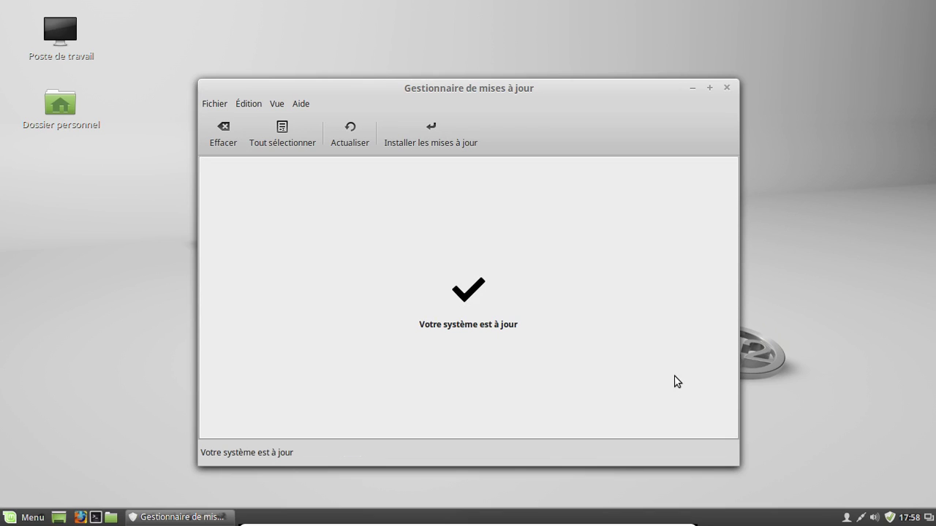
pyautogui.click(726, 88)
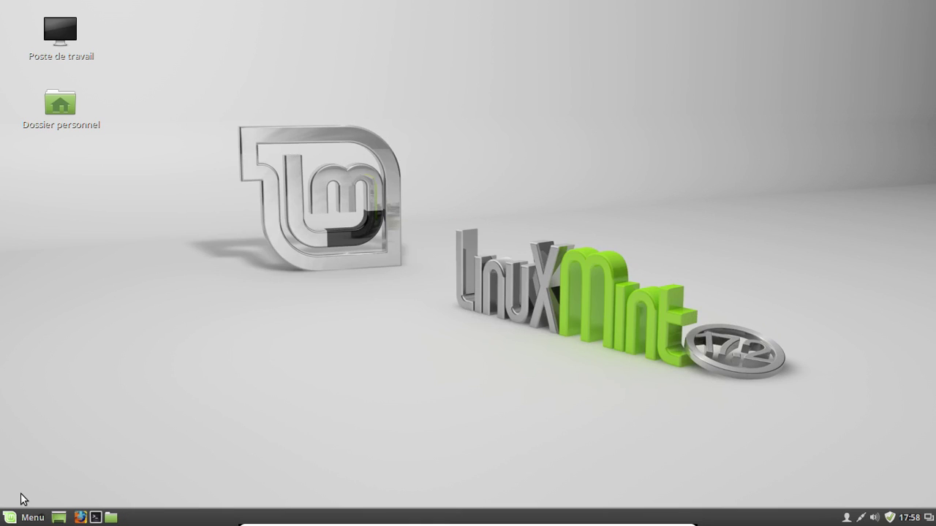
# - Open the home folder in the file manager, and view and dismiss the version information for Nemo
pyautogui.click(115, 517)
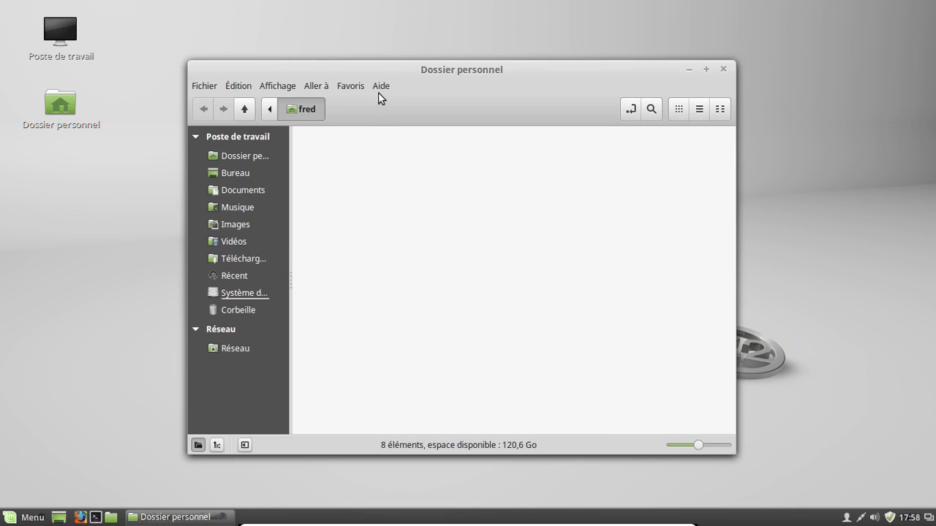
pyautogui.click(378, 89)
pyautogui.click(395, 126)
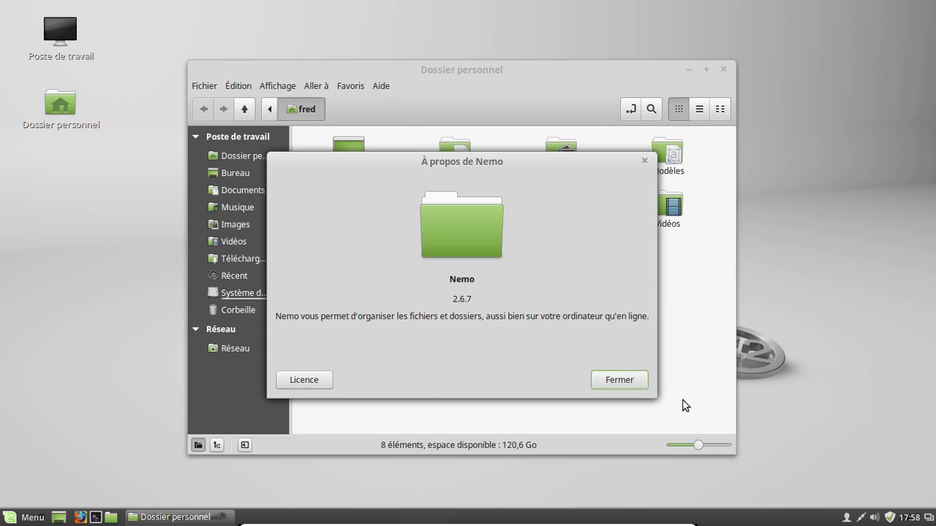
pyautogui.click(627, 376)
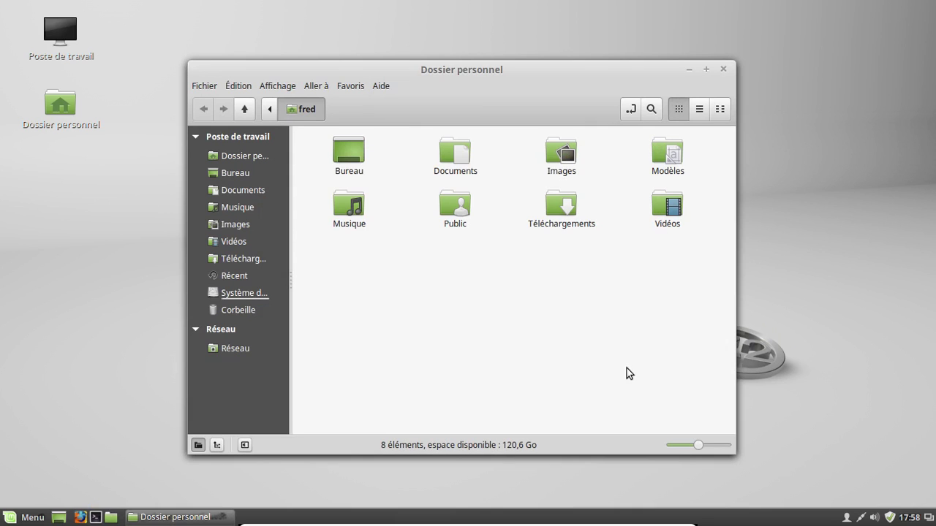
pyautogui.rightClick(493, 290)
pyautogui.click(436, 278)
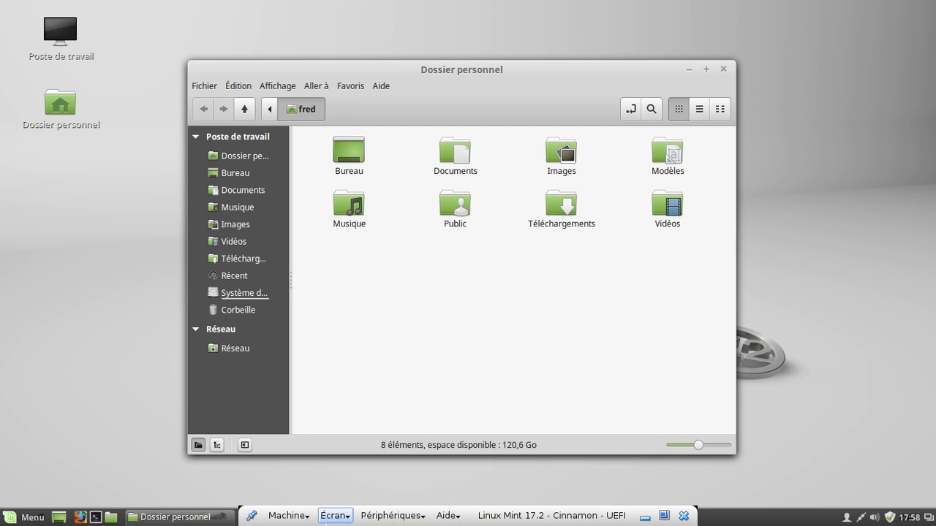
# - Load linuxmint-17.2-cinnamon-64bit.iso into the virtual machine's CD/DVD drive, and close the file manager windows
pyautogui.click(333, 516)
pyautogui.click(394, 516)
pyautogui.click(395, 517)
pyautogui.moveTo(422, 372)
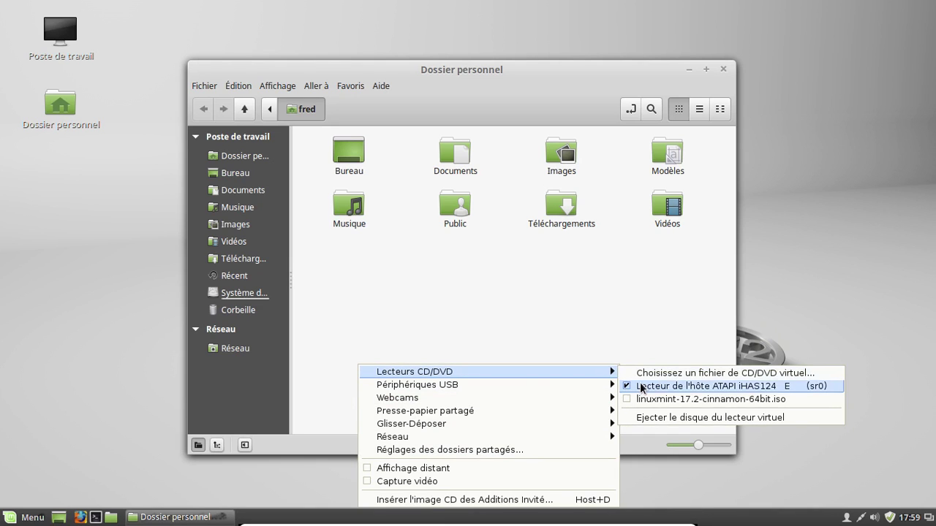
pyautogui.click(629, 395)
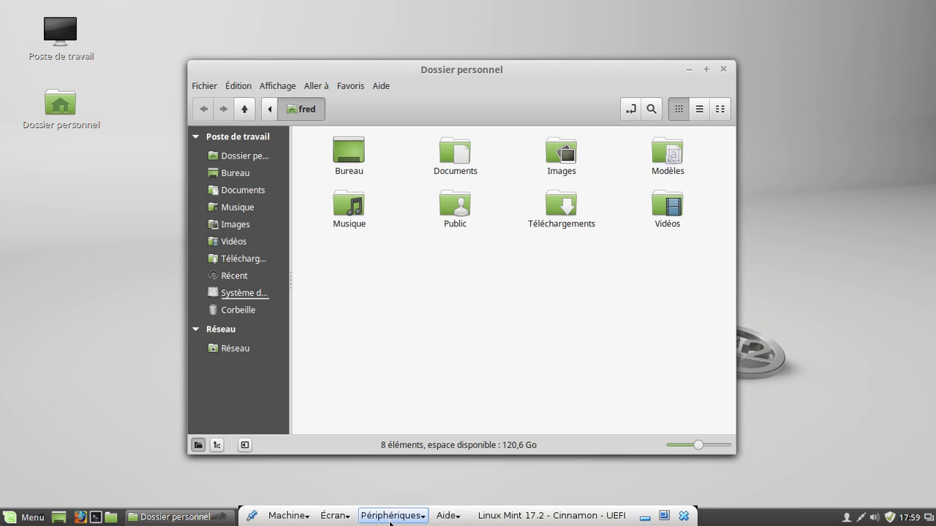
pyautogui.click(392, 516)
pyautogui.moveTo(579, 374)
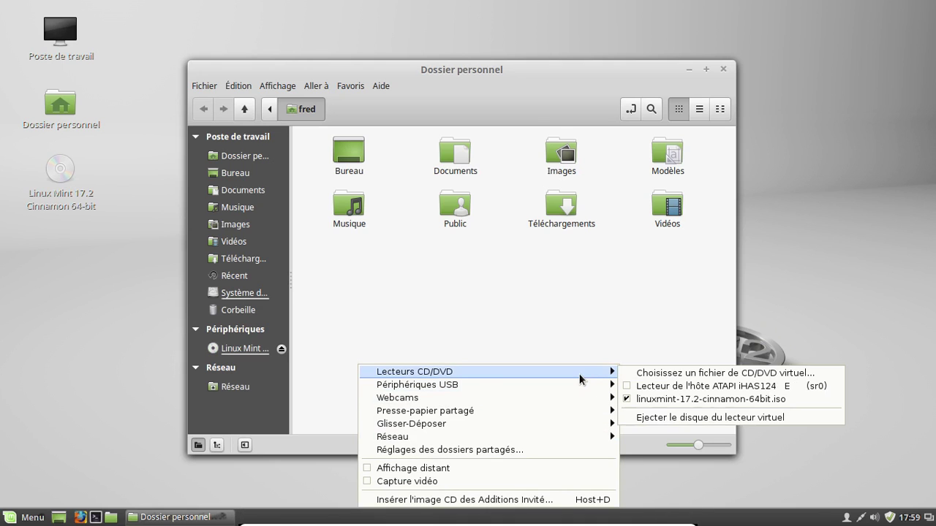
pyautogui.click(707, 248)
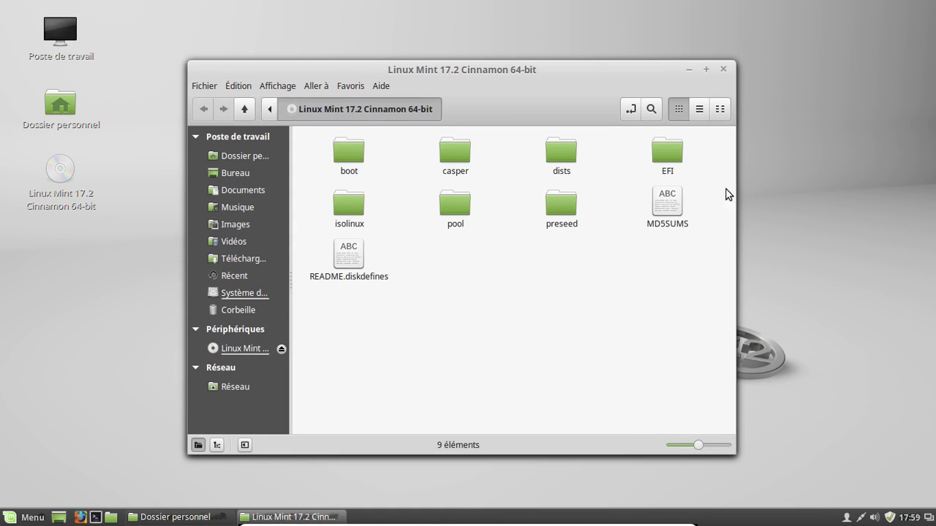
pyautogui.click(725, 69)
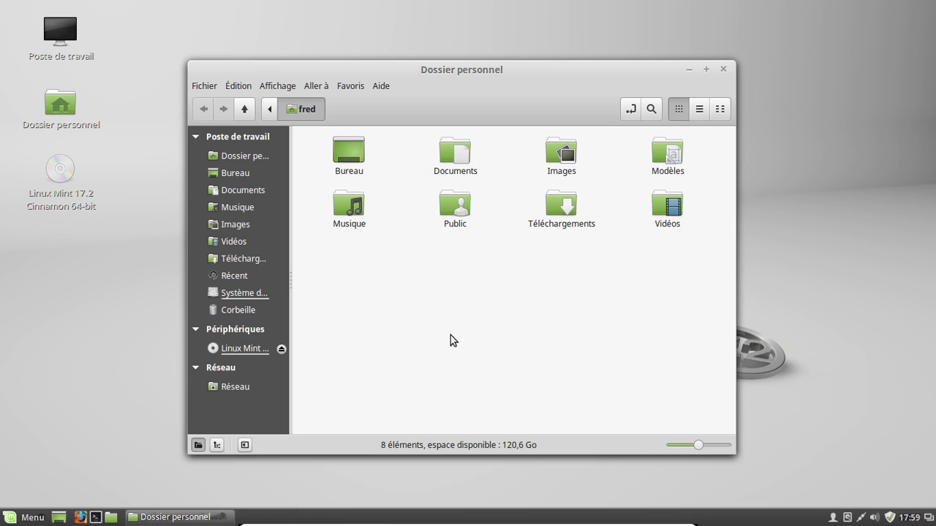
pyautogui.click(723, 69)
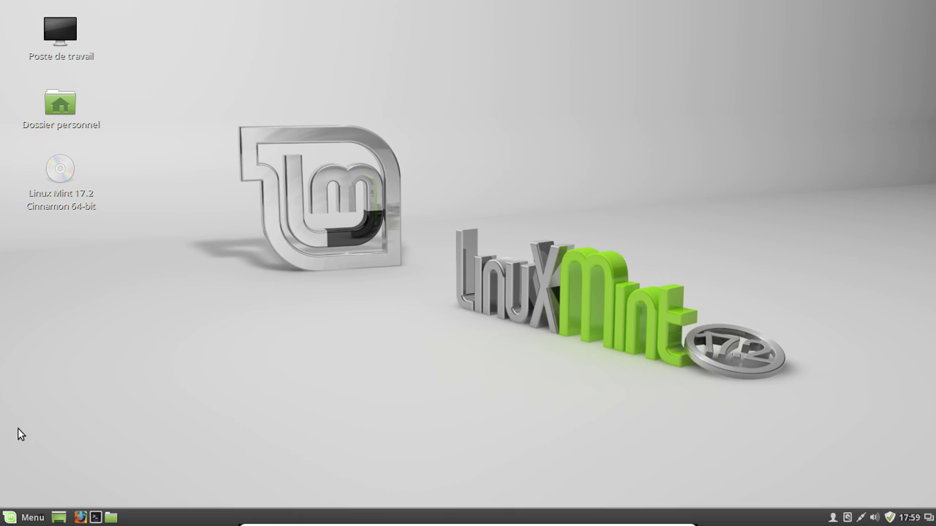
# - Launch Éditeur de texte from the Accessoires applications, view the version information for gedit, and close the editor
pyautogui.click(34, 515)
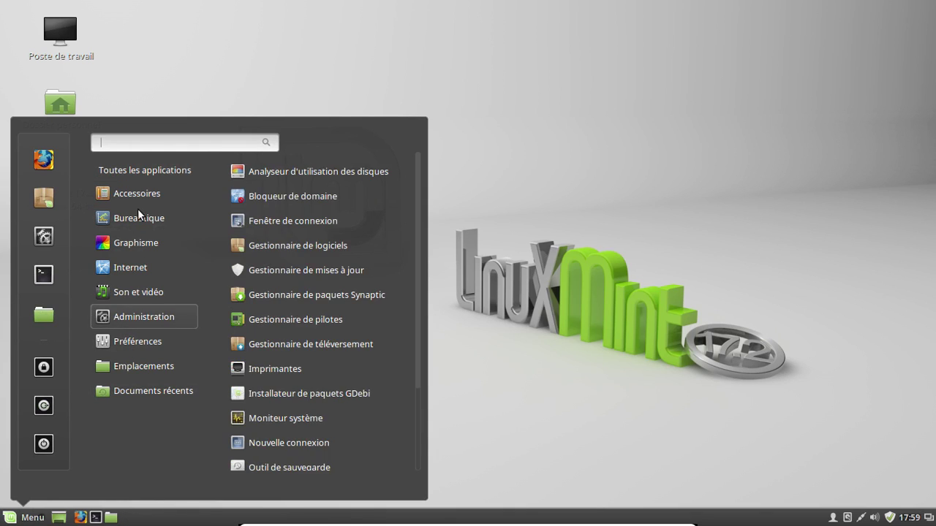
pyautogui.moveTo(131, 191)
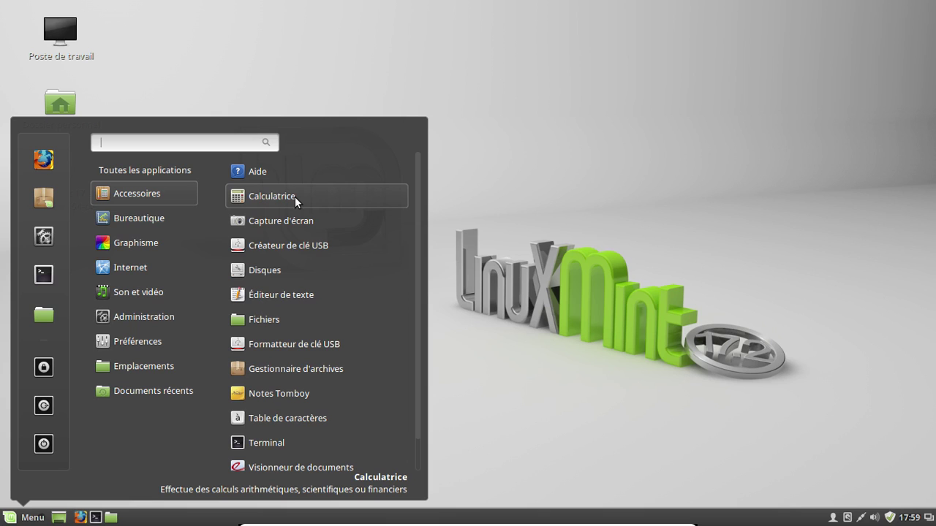
pyautogui.click(290, 301)
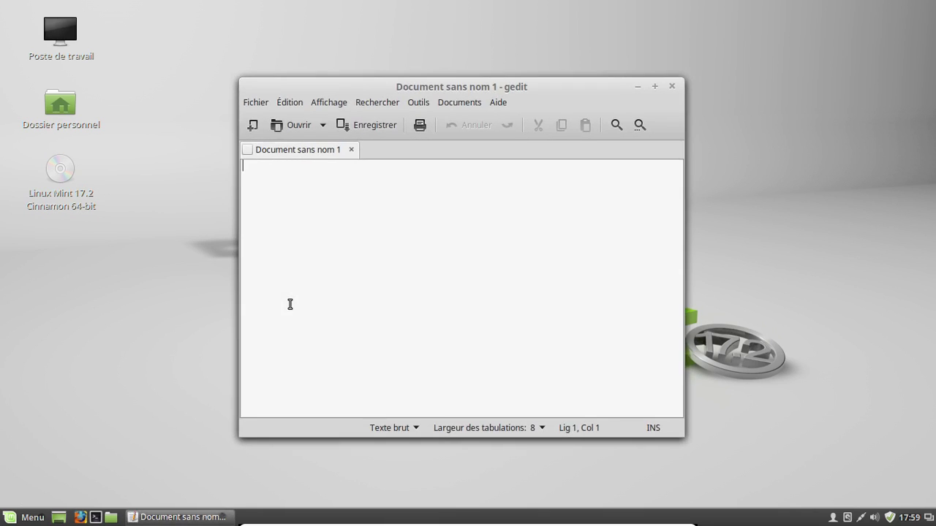
pyautogui.click(494, 102)
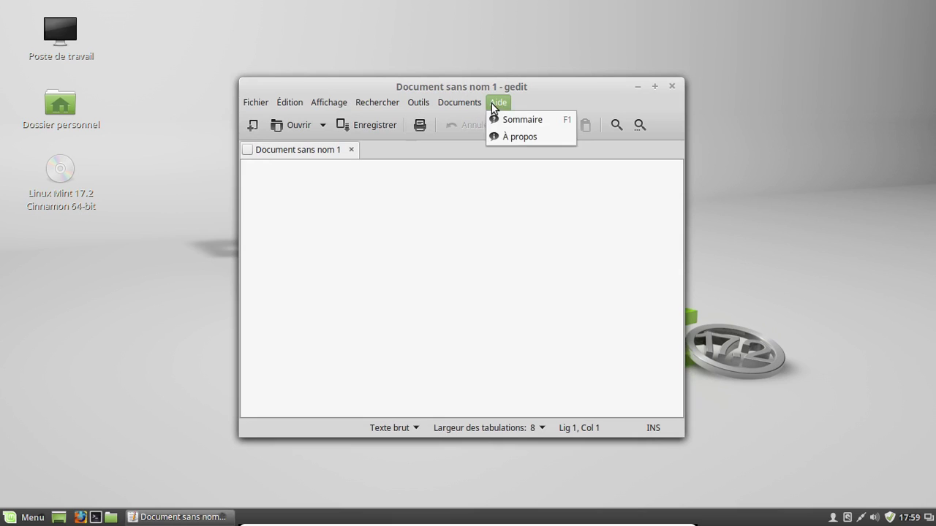
pyautogui.click(509, 149)
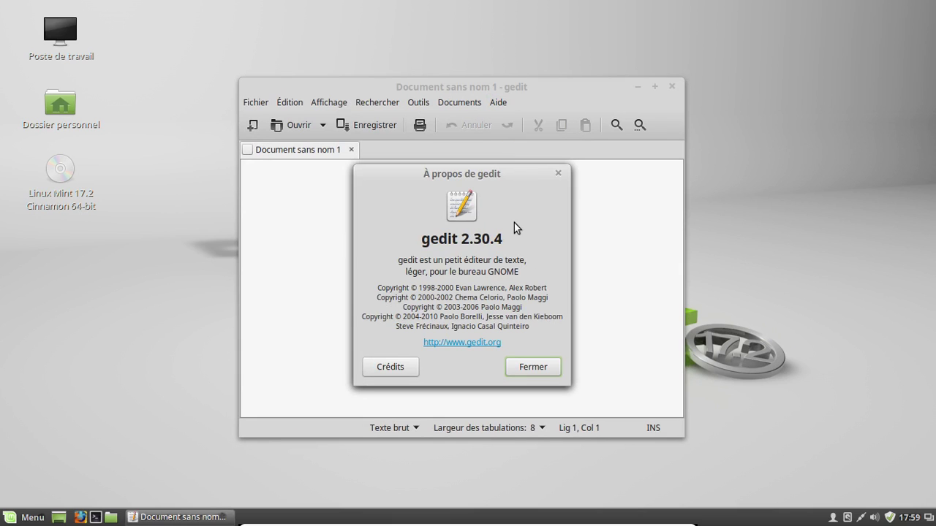
pyautogui.click(533, 367)
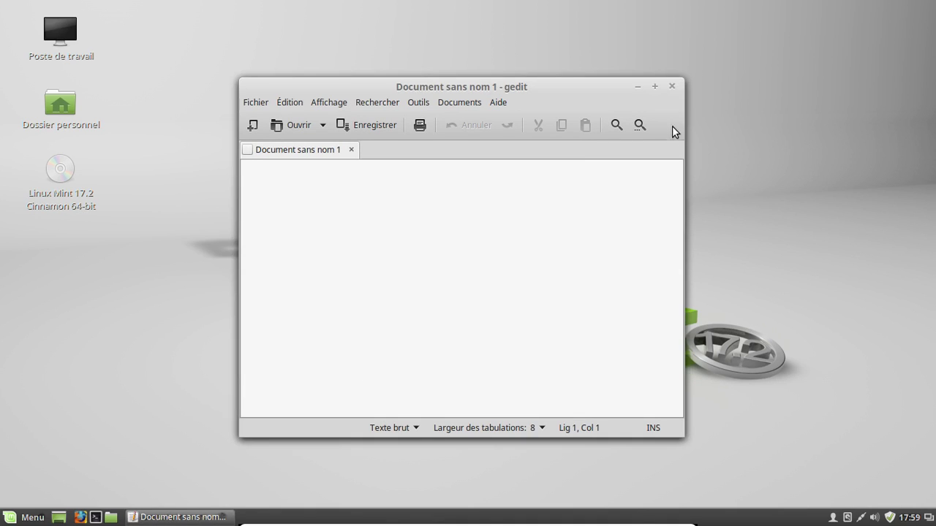
pyautogui.click(672, 88)
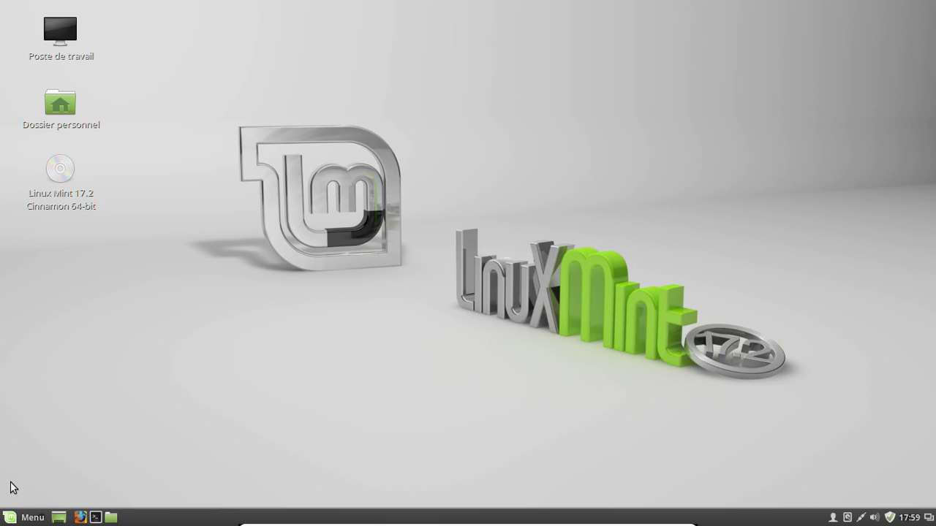
# - Launch Gestionnaire d'archives from the Accessoires applications, and view and dismiss its version information
pyautogui.click(25, 517)
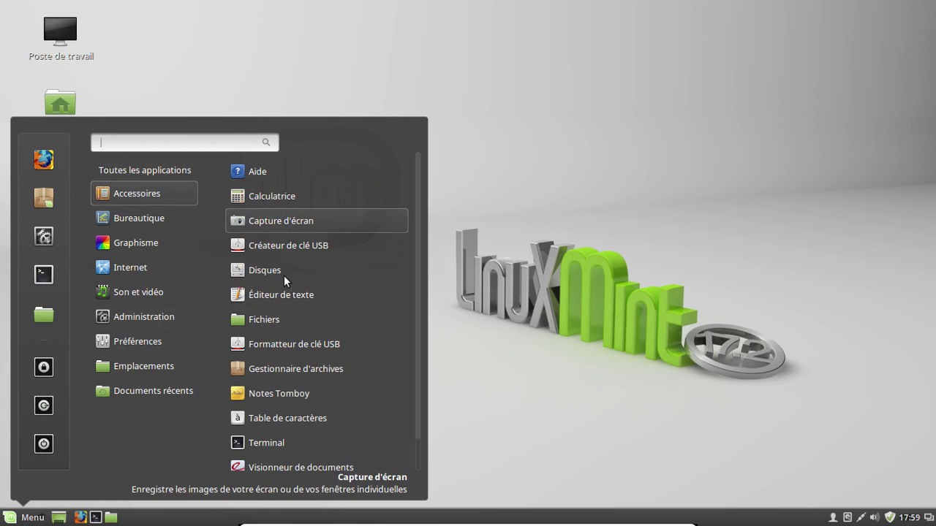
pyautogui.click(274, 370)
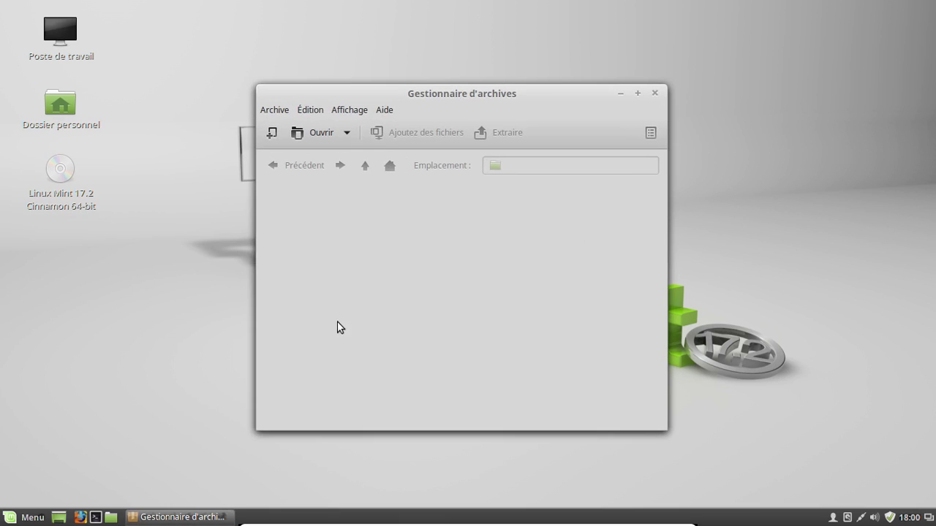
pyautogui.click(384, 110)
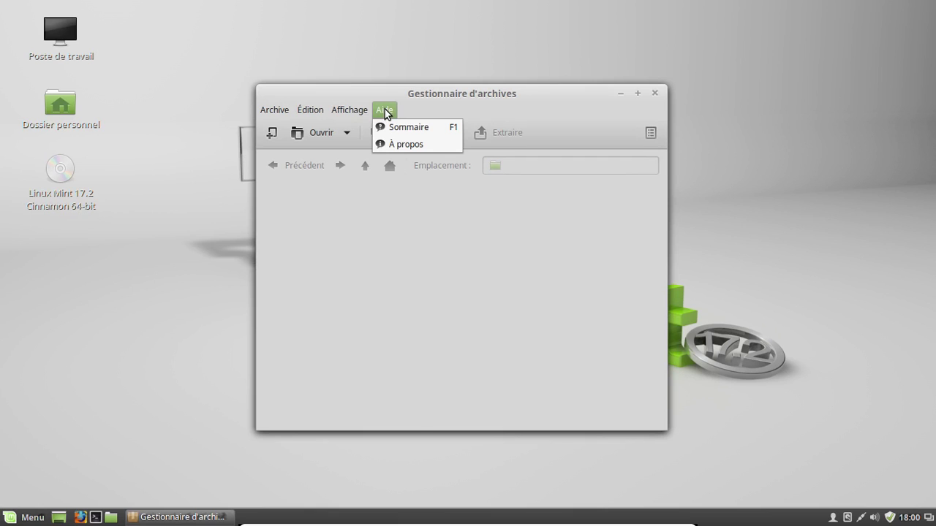
pyautogui.click(396, 142)
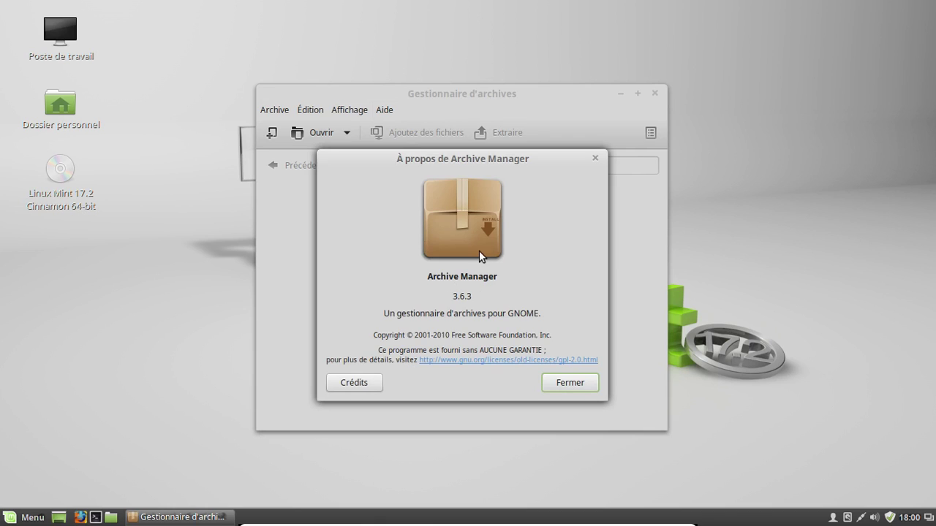
pyautogui.click(593, 159)
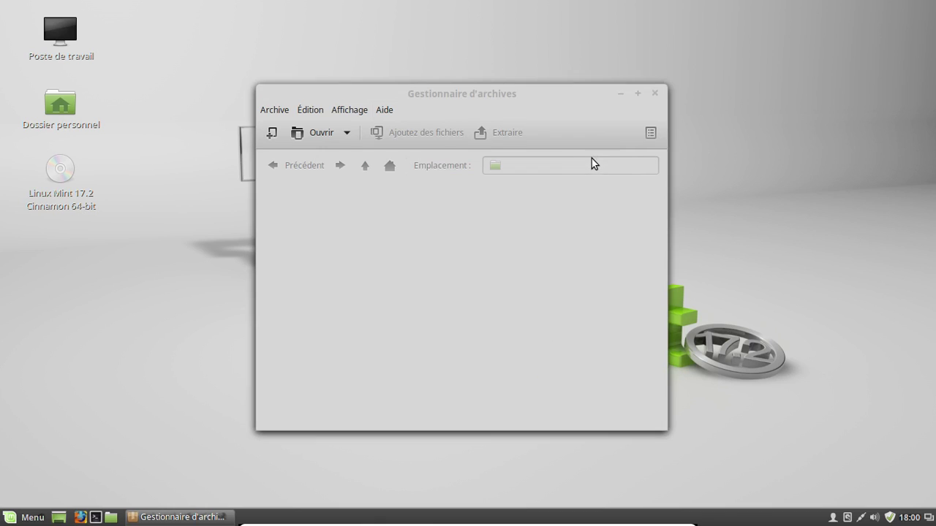
# - Close the archive manager, and launch LibreOffice Writer from the Bureautique applications
pyautogui.click(653, 94)
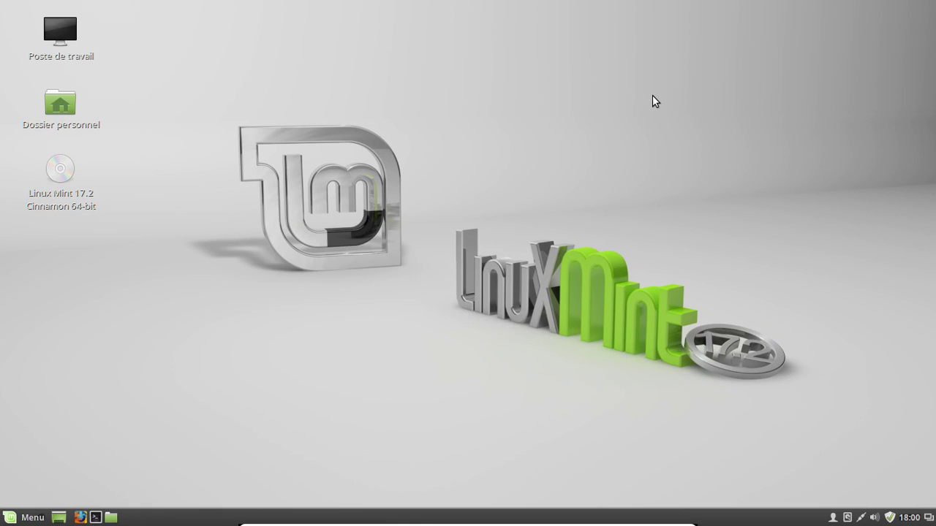
pyautogui.click(26, 515)
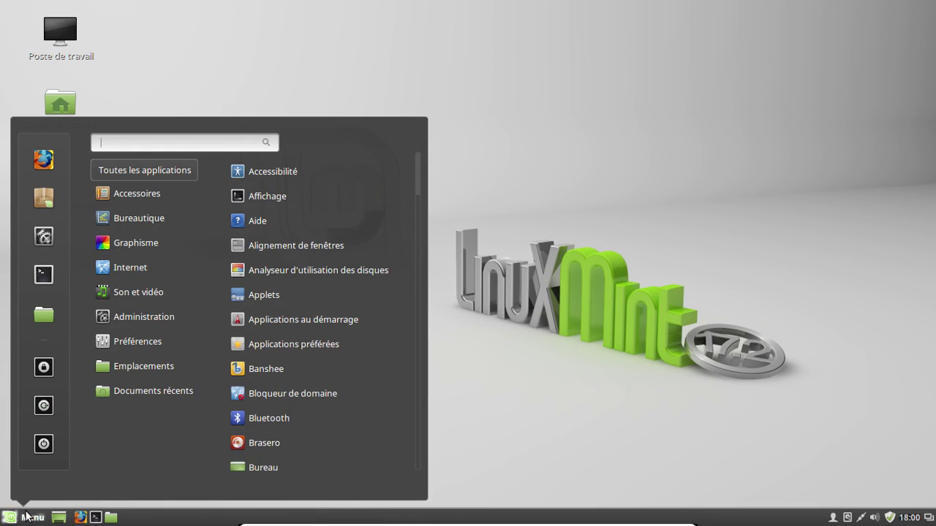
pyautogui.moveTo(124, 391)
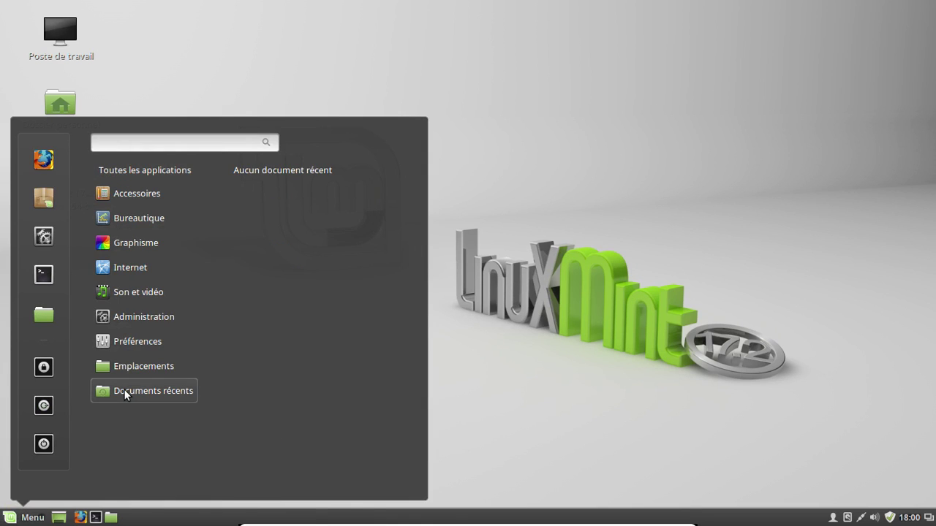
pyautogui.moveTo(142, 191)
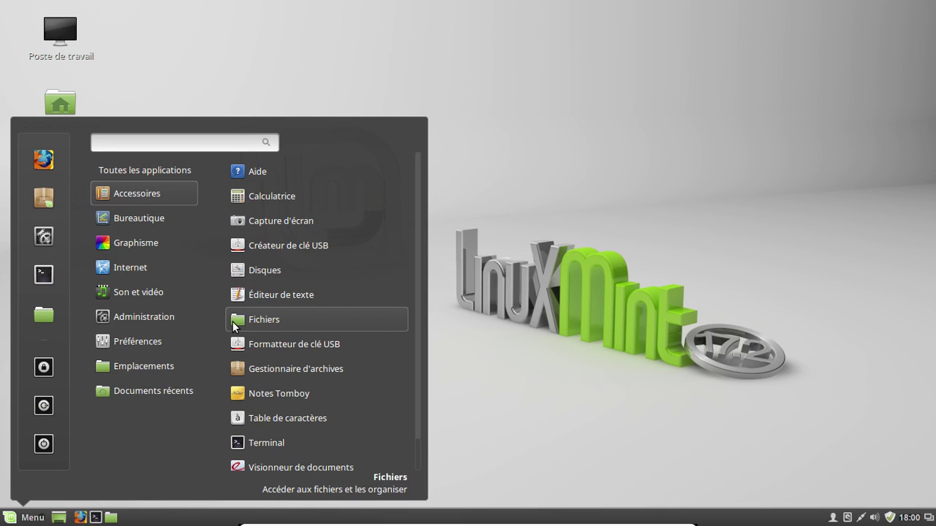
pyautogui.scroll(-1, 289, 417)
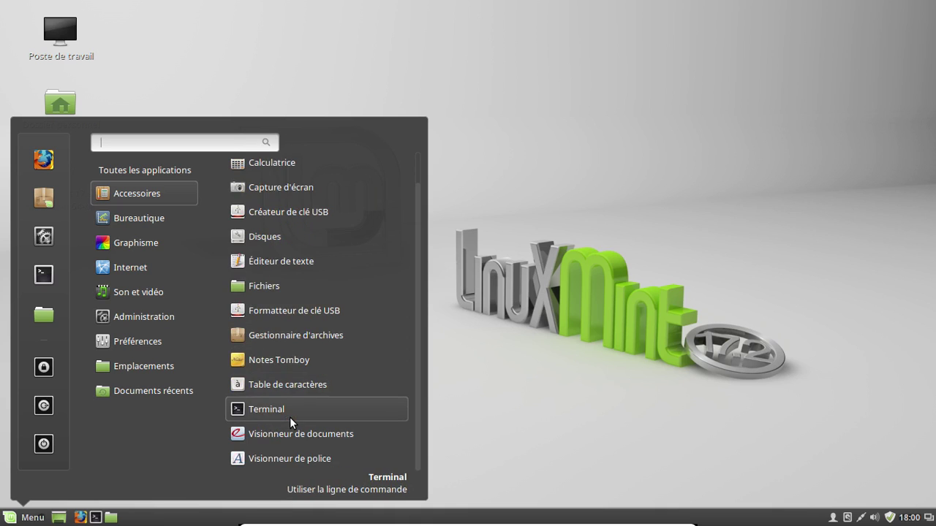
pyautogui.moveTo(134, 217)
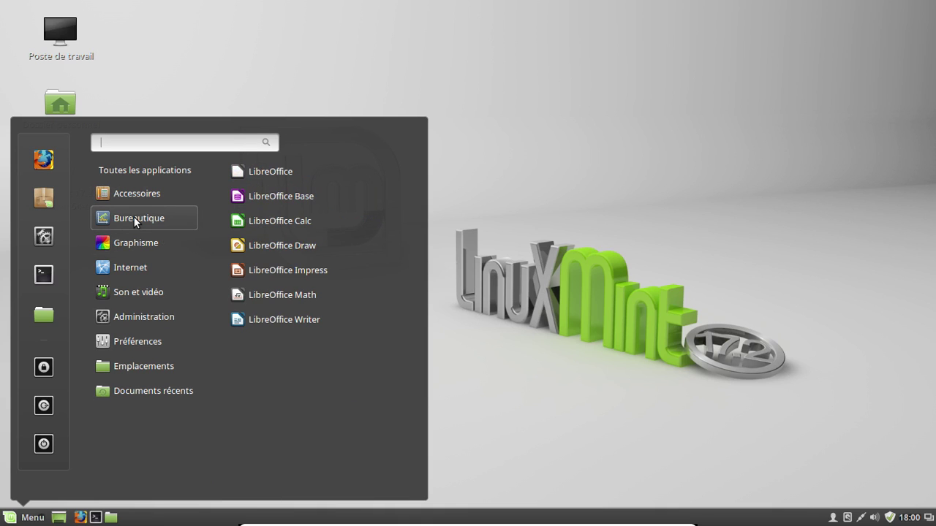
pyautogui.click(297, 327)
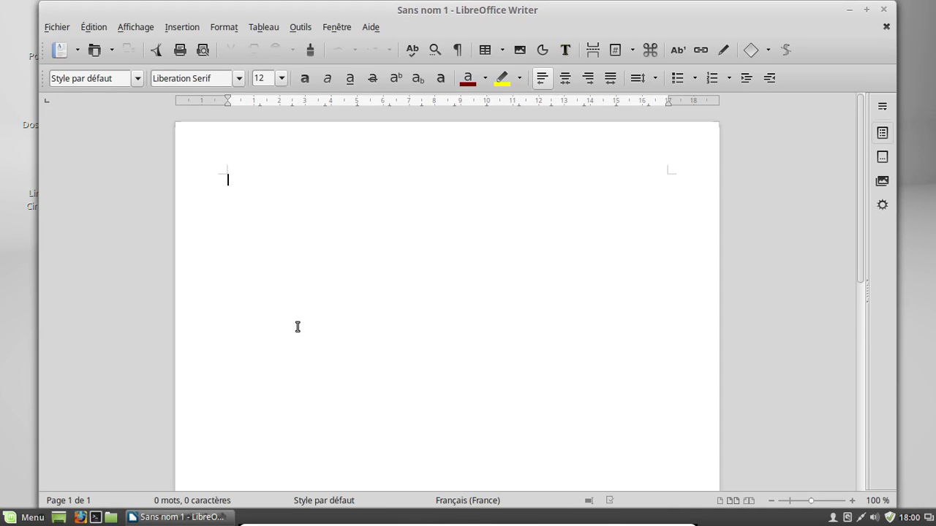
# - View and dismiss the version information for LibreOffice, and close Writer
pyautogui.click(367, 27)
pyautogui.click(414, 114)
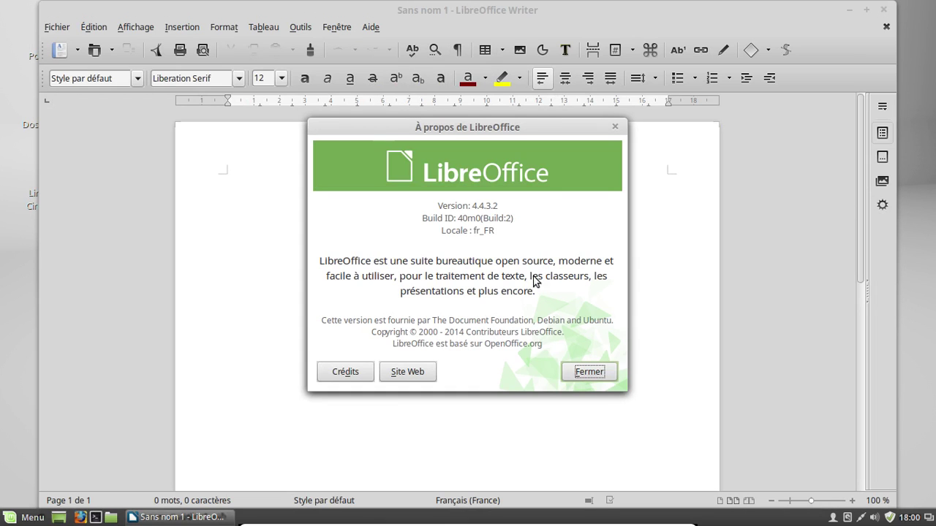
pyautogui.click(577, 370)
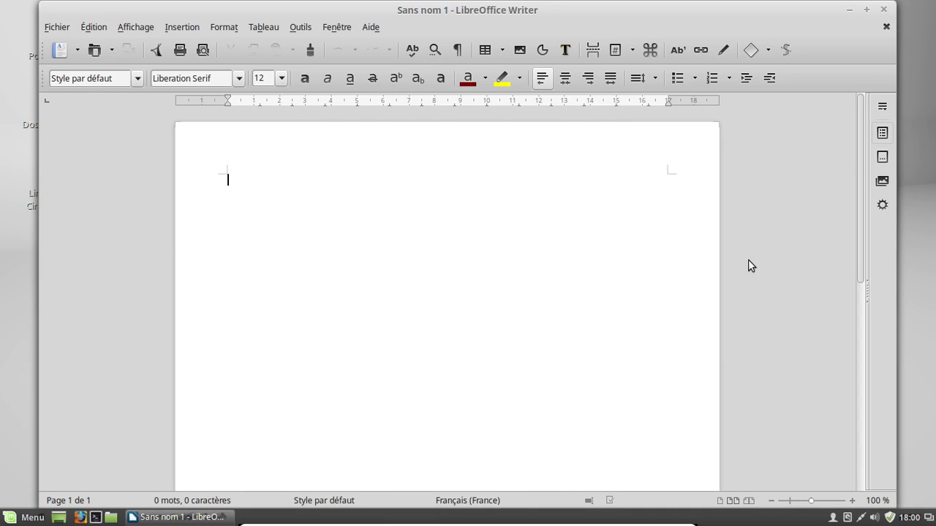
pyautogui.click(885, 9)
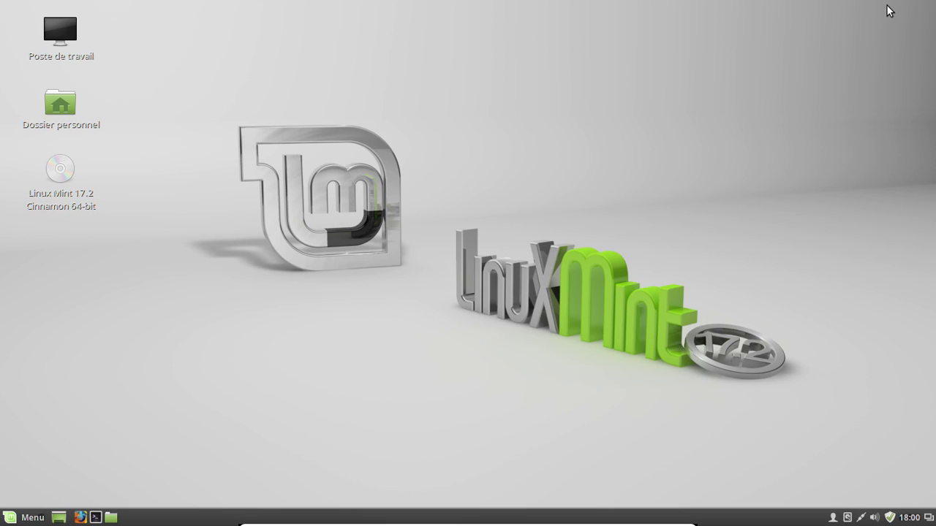
# - Launch Banshee from the full application list, and view and dismiss its version information
pyautogui.click(29, 517)
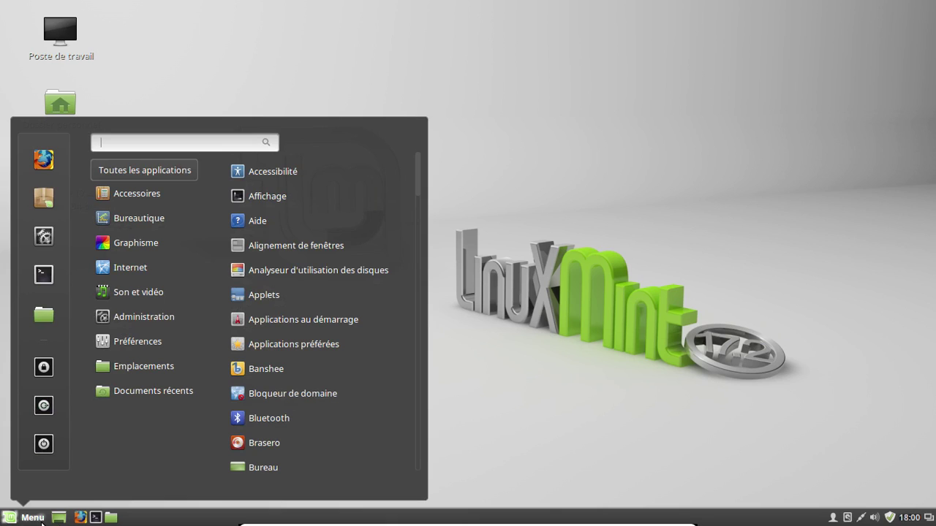
pyautogui.click(254, 372)
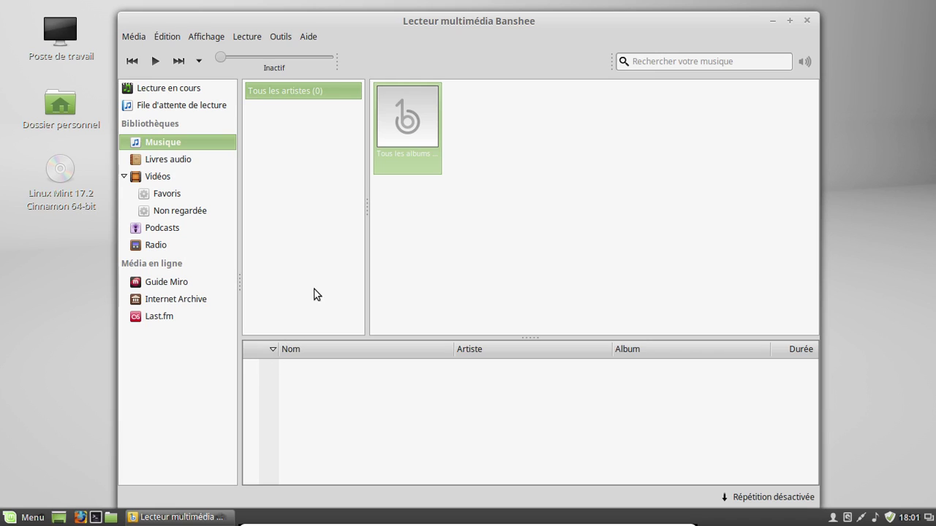
pyautogui.click(308, 37)
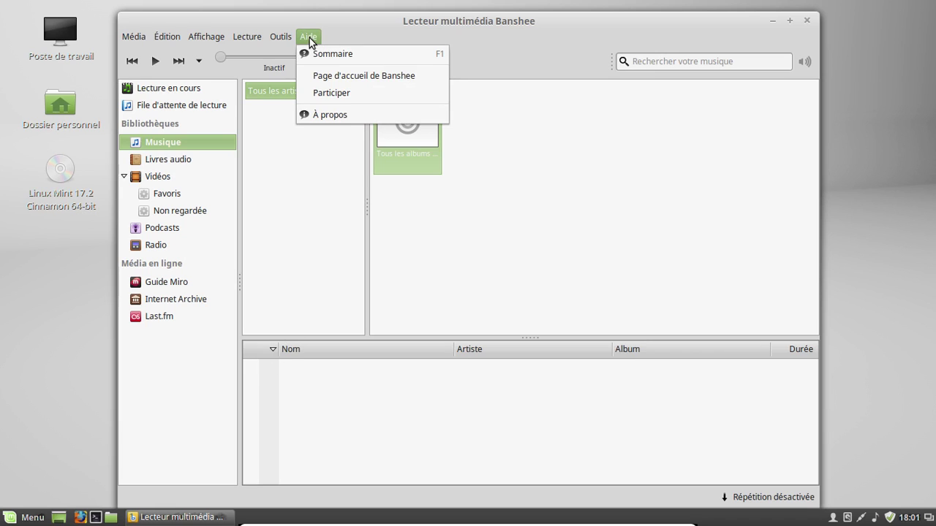
pyautogui.click(354, 113)
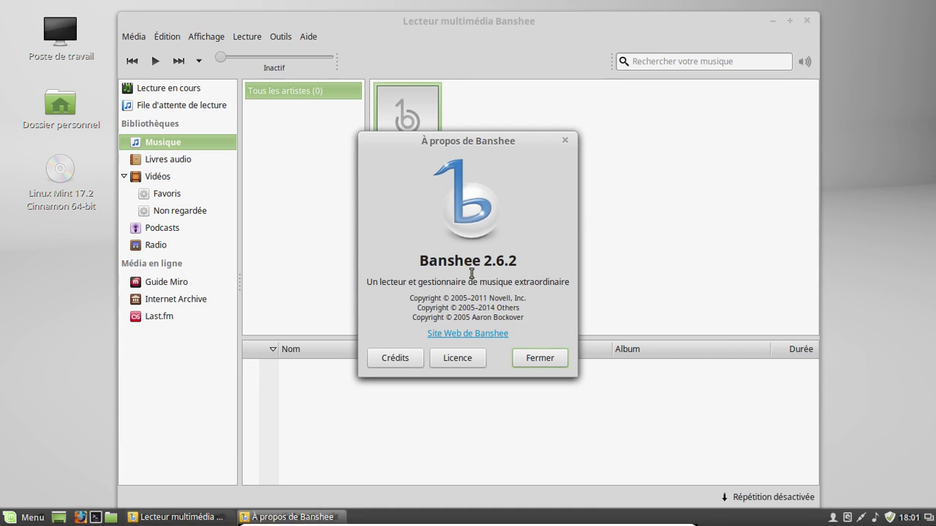
pyautogui.click(541, 358)
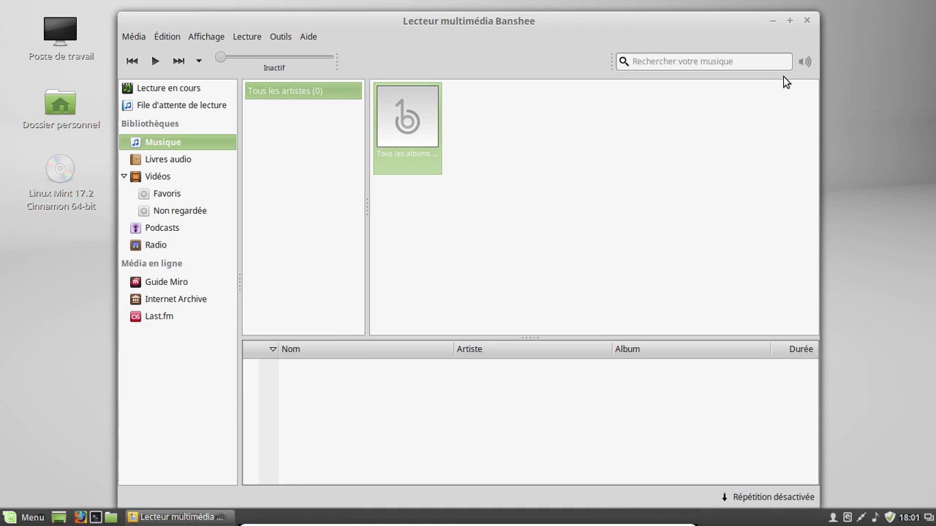
# - Close the Banshee window and quit the player completely through the sound applet in the system tray
pyautogui.click(807, 21)
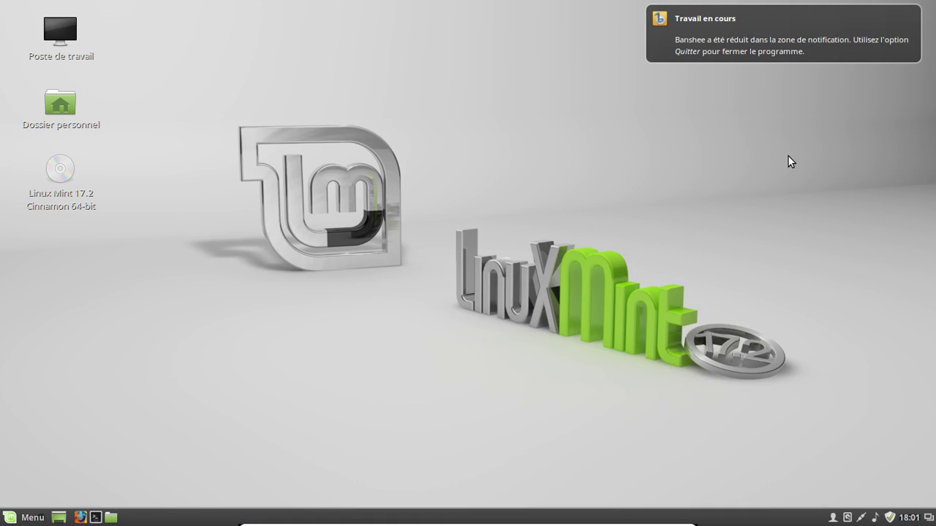
pyautogui.rightClick(876, 518)
pyautogui.click(730, 434)
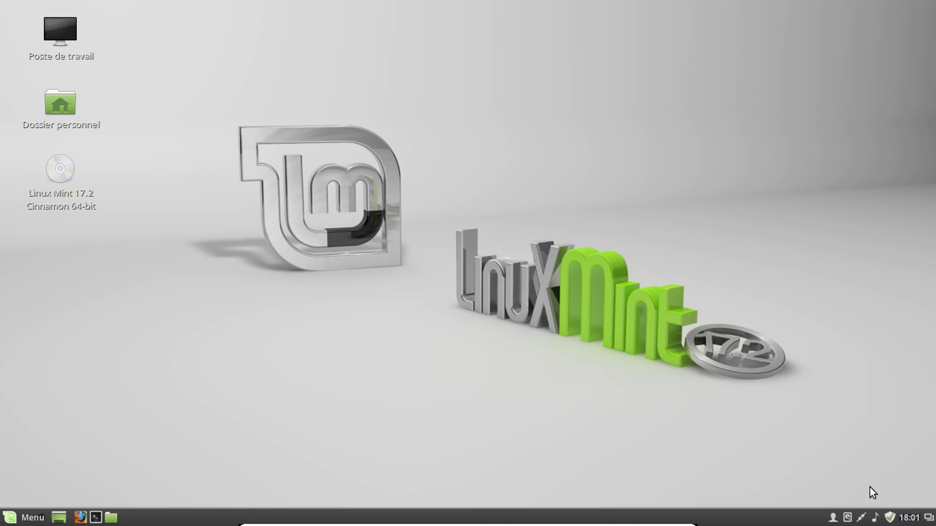
pyautogui.click(875, 518)
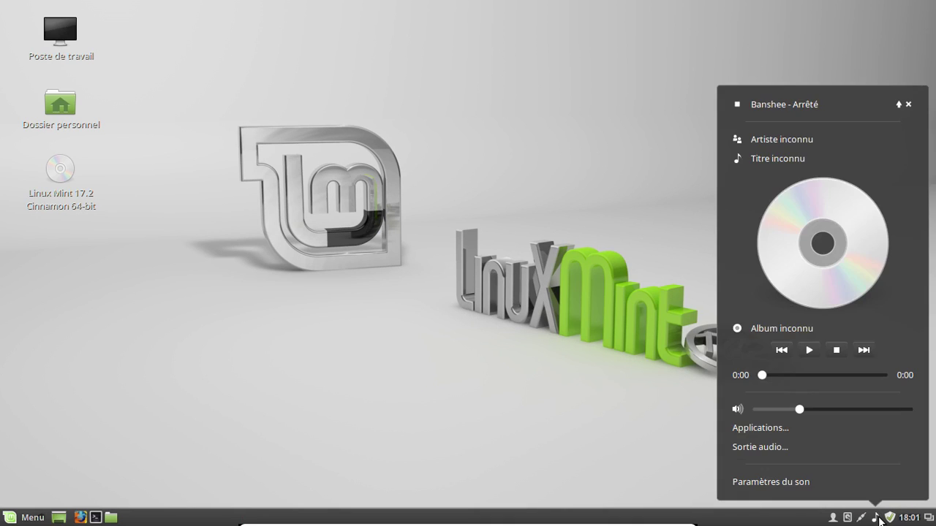
pyautogui.click(908, 105)
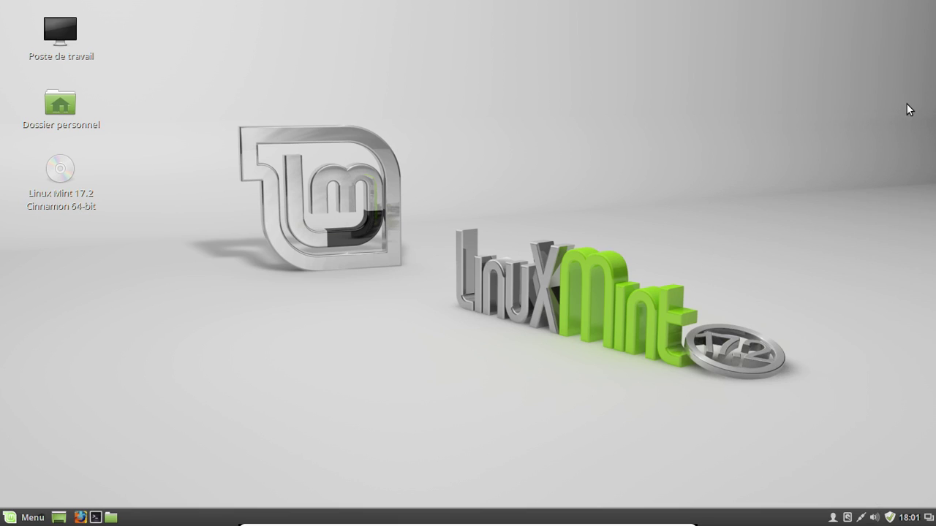
# - Look through the application categories, launch Bloqueur de domaine from Administration, and authenticate with the account password
pyautogui.click(19, 519)
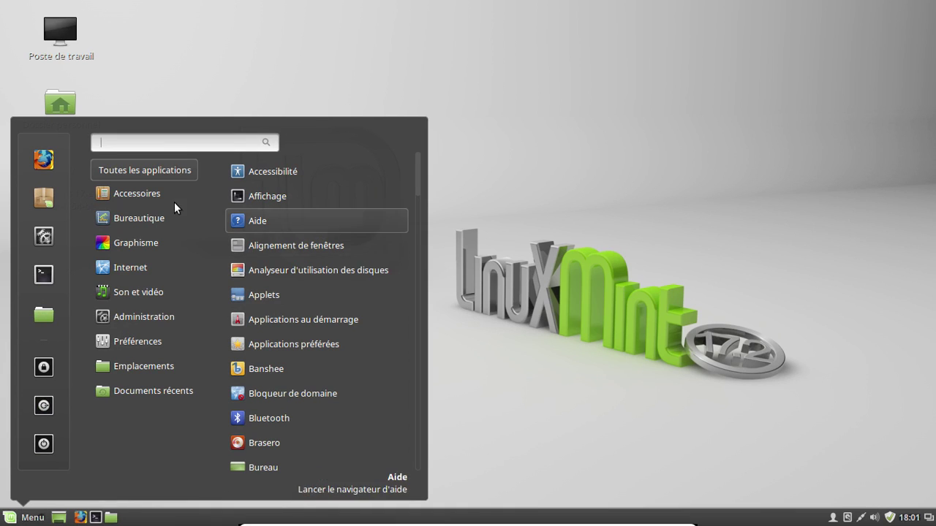
pyautogui.moveTo(165, 195)
pyautogui.moveTo(150, 252)
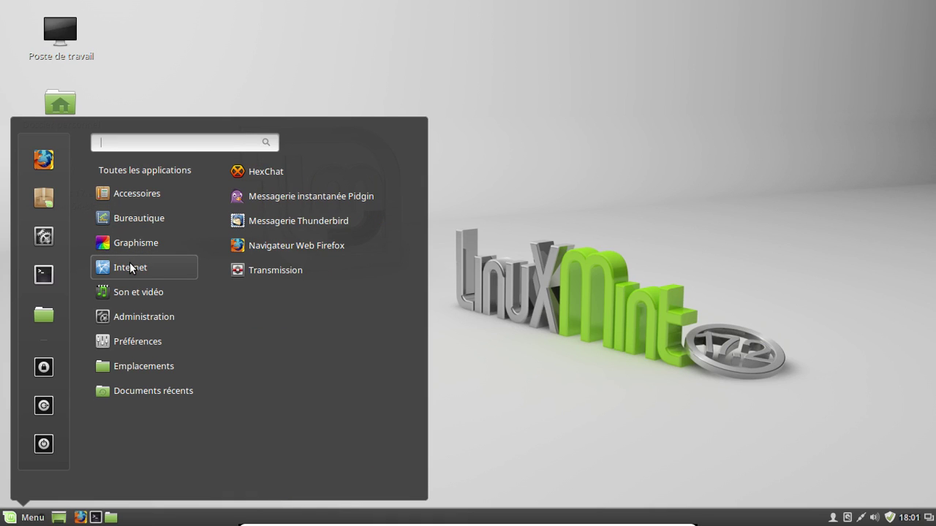
pyautogui.moveTo(130, 286)
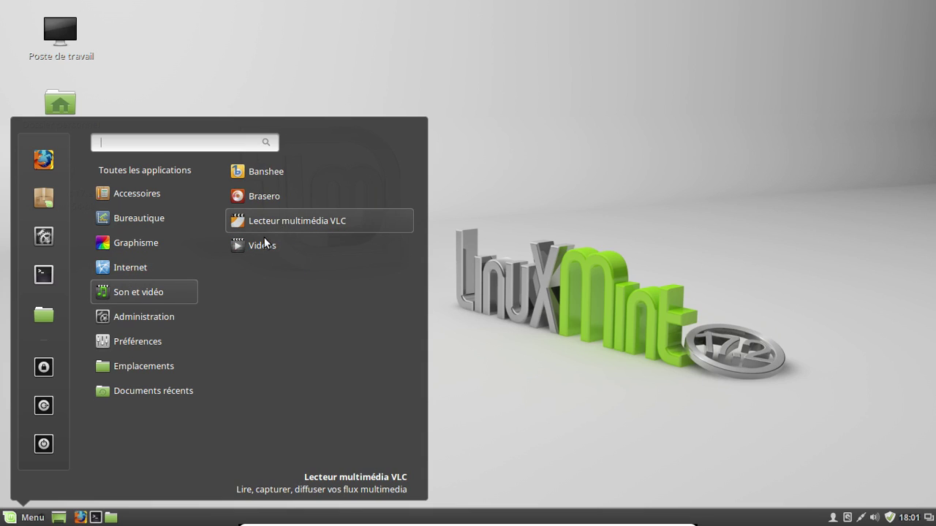
pyautogui.moveTo(161, 317)
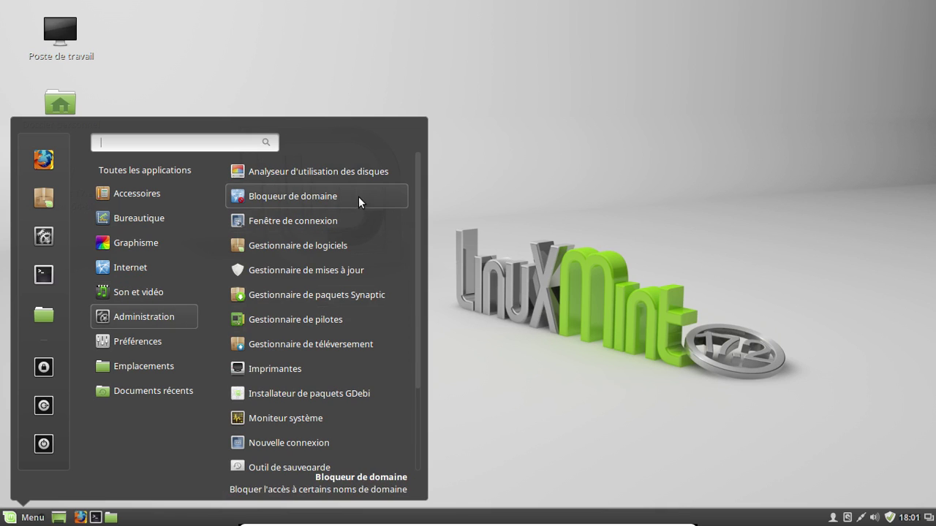
pyautogui.click(313, 188)
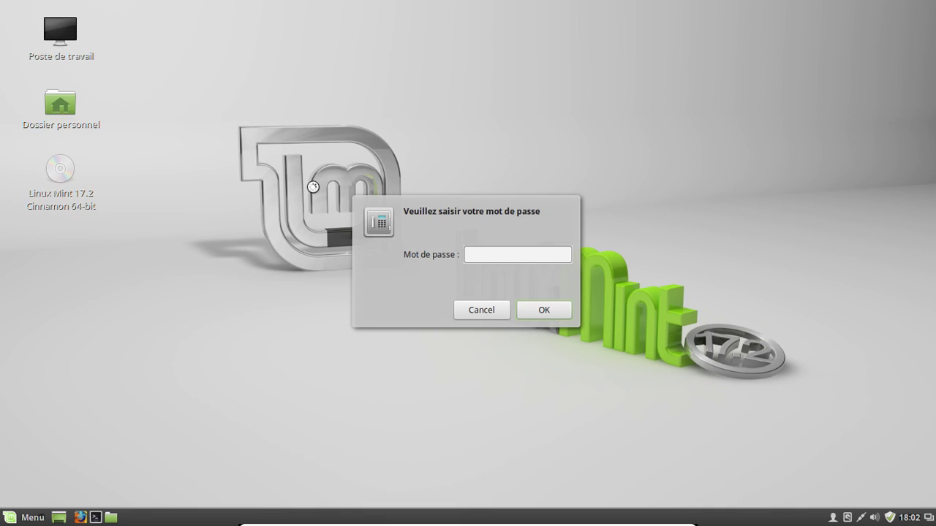
pyautogui.write('********')
pyautogui.press('Return')
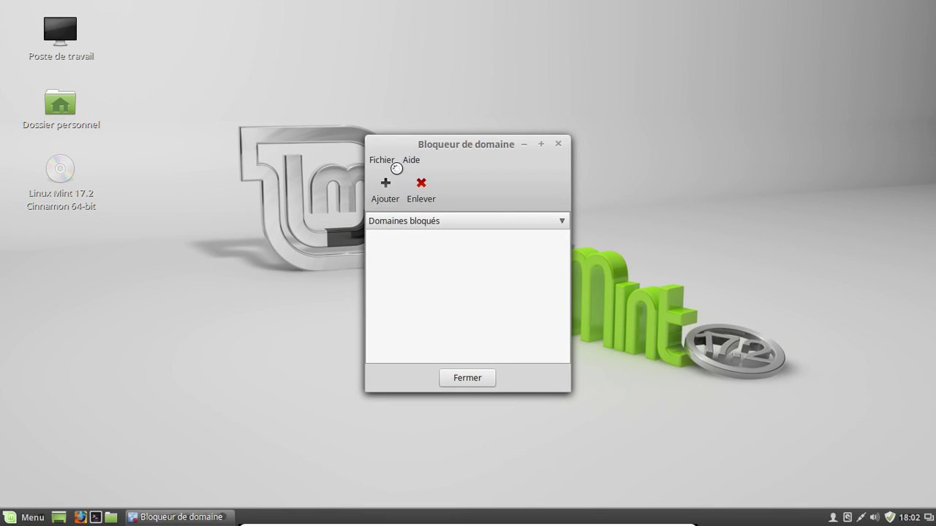
# - View and dismiss the version information for the domain blocker, and close its window
pyautogui.click(385, 160)
pyautogui.moveTo(421, 160)
pyautogui.click(422, 177)
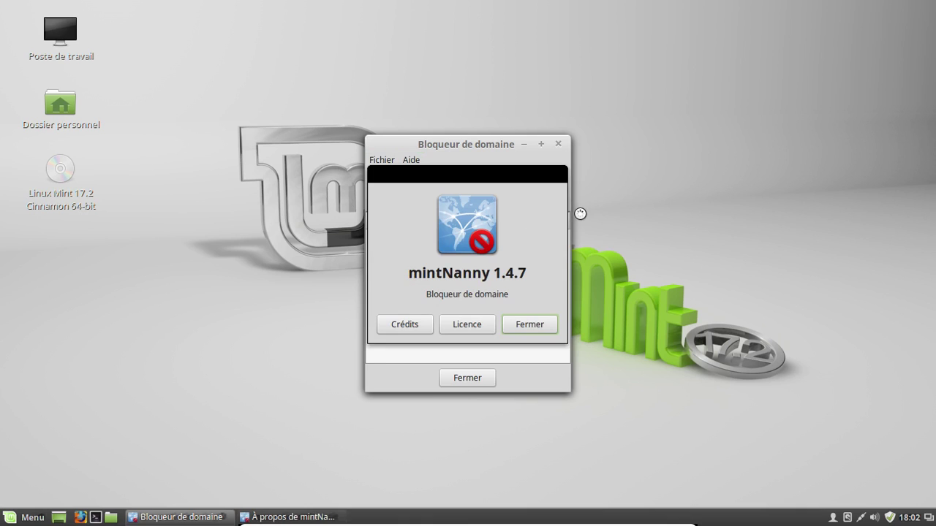
pyautogui.click(531, 328)
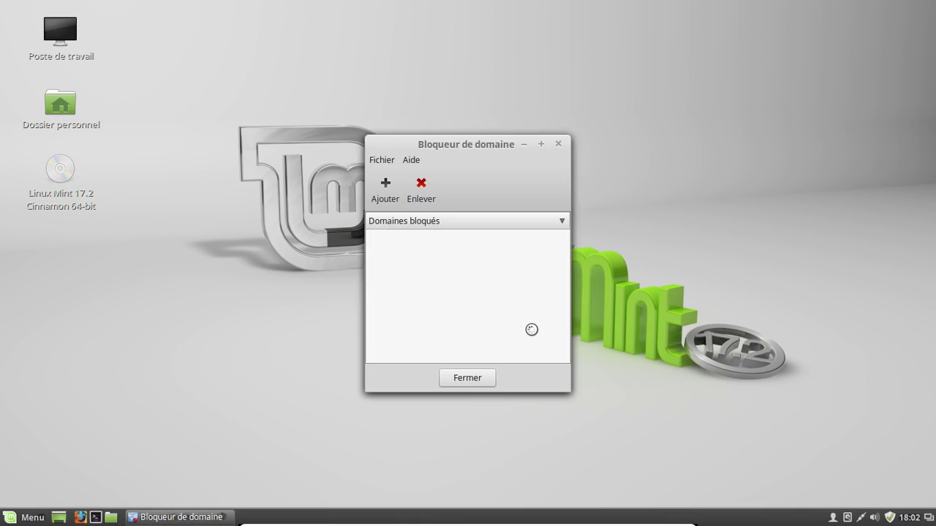
pyautogui.click(558, 145)
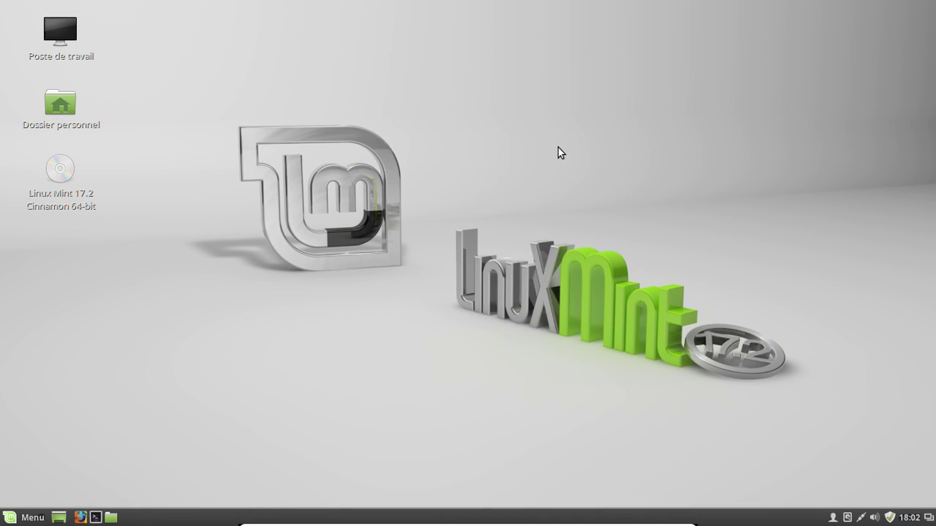
# - Examine the application lists of the Administration, Graphisme and Accessoires categories
pyautogui.click(11, 521)
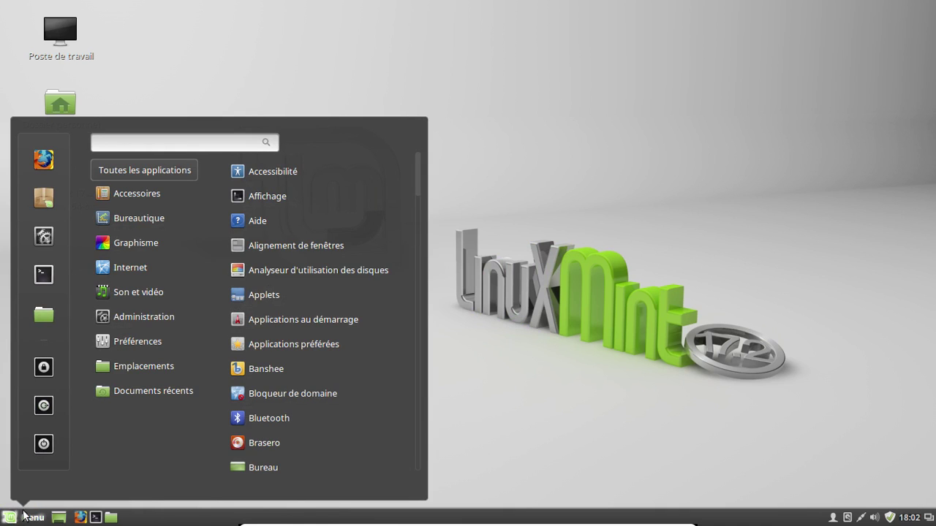
pyautogui.moveTo(168, 319)
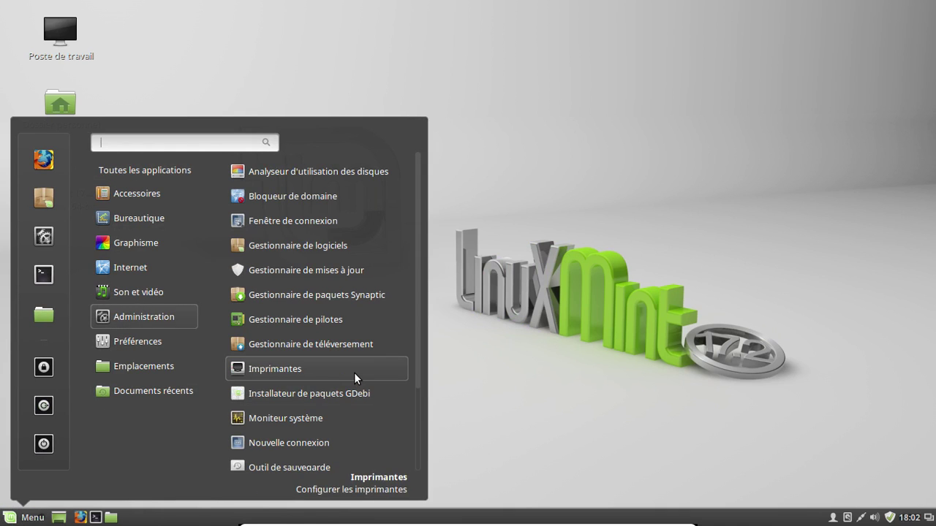
pyautogui.scroll(-3, 355, 374)
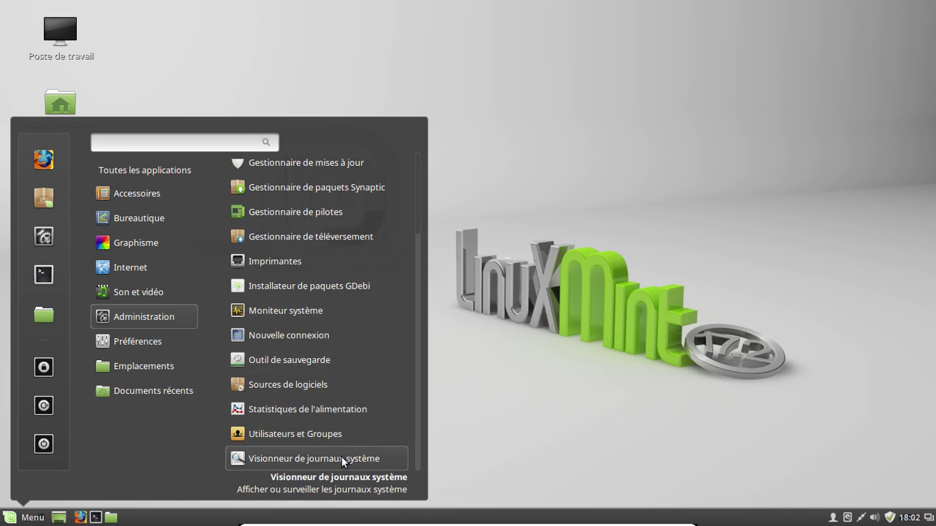
pyautogui.scroll(2, 330, 302)
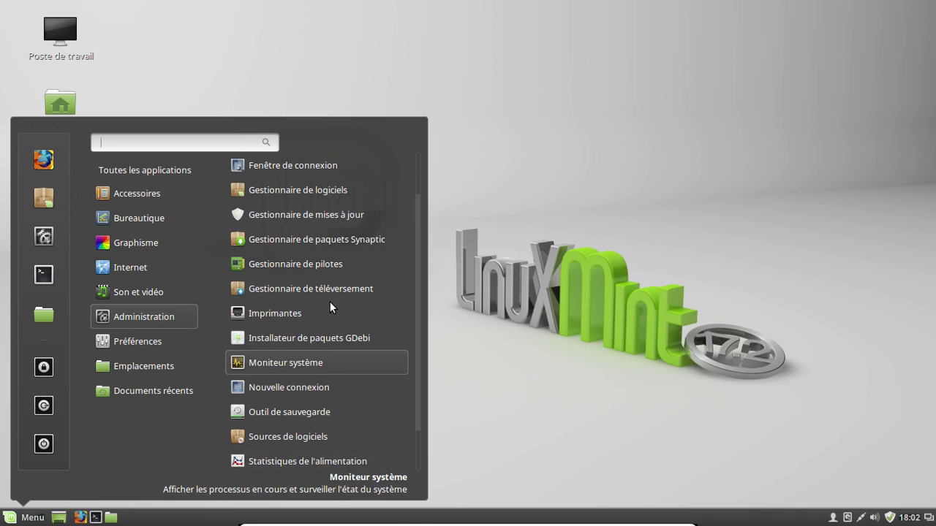
pyautogui.scroll(2, 321, 264)
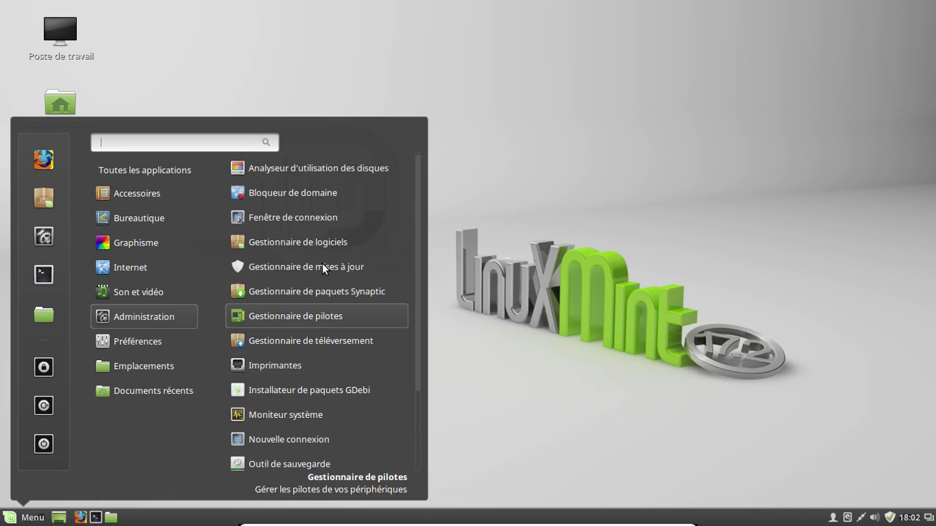
pyautogui.scroll(-2, 322, 265)
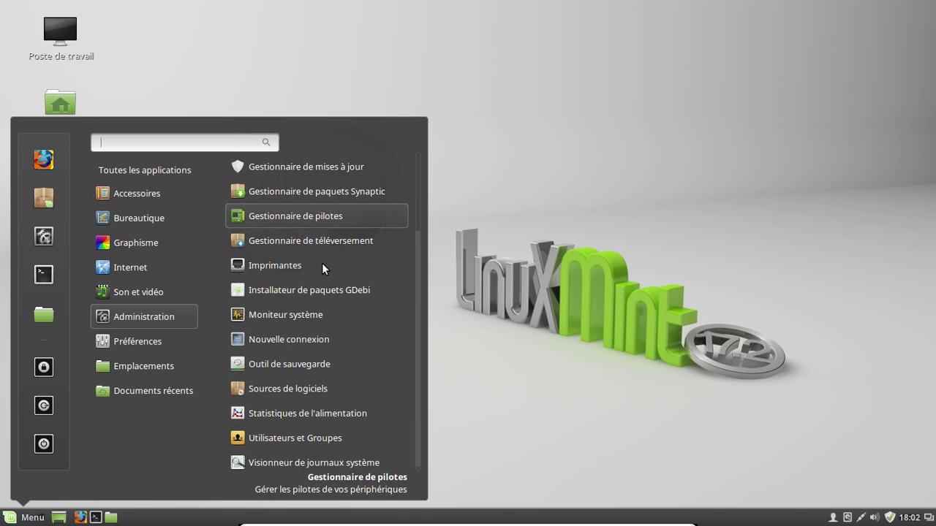
pyautogui.scroll(-1, 322, 263)
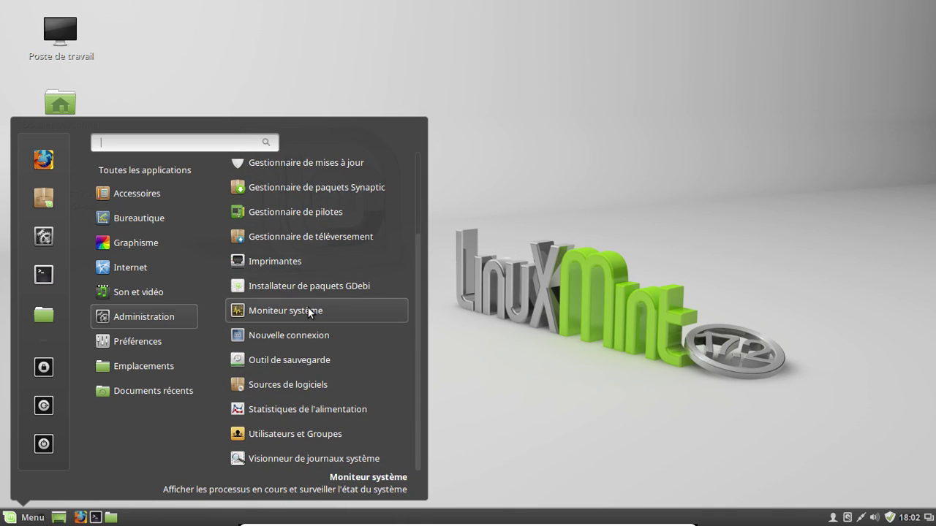
pyautogui.moveTo(157, 361)
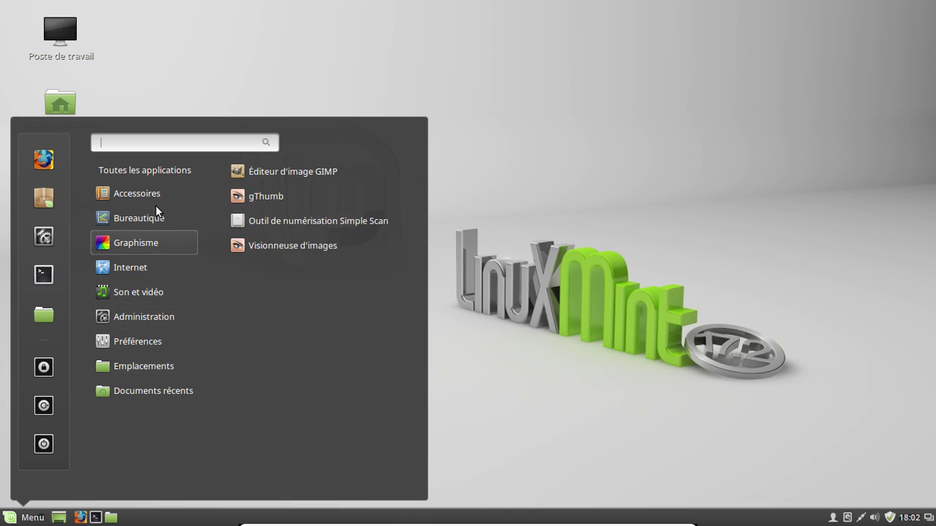
pyautogui.moveTo(153, 197)
pyautogui.scroll(-1, 343, 211)
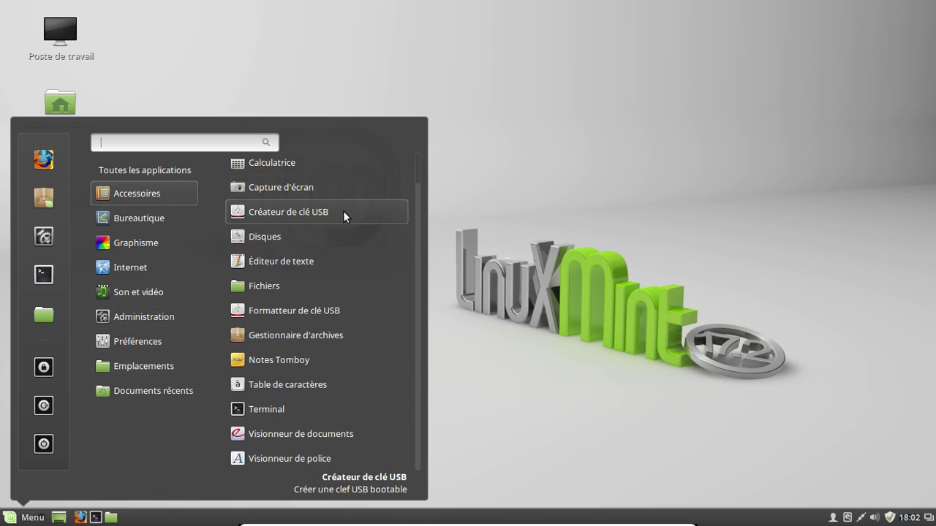
# - Launch Navigateur Web Firefox from the Internet category and load the about:plugins page
pyautogui.moveTo(134, 274)
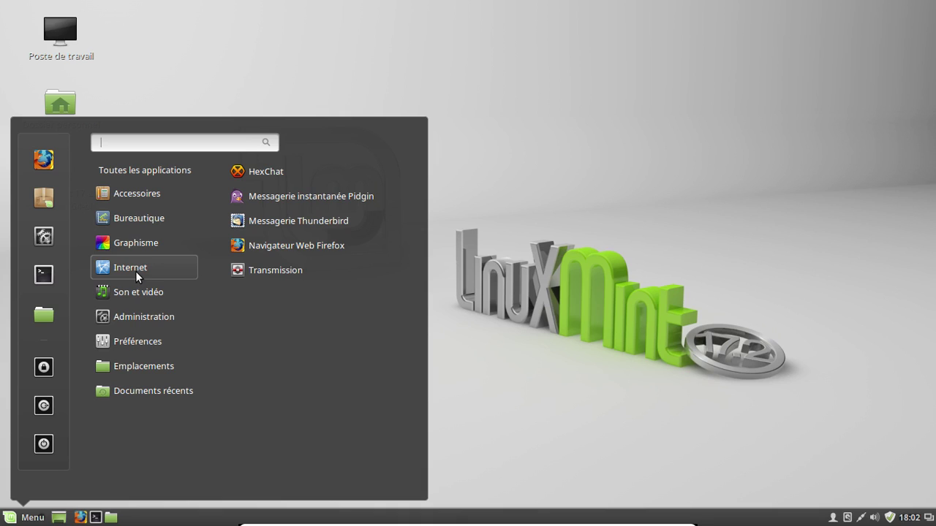
pyautogui.moveTo(135, 296)
pyautogui.click(301, 245)
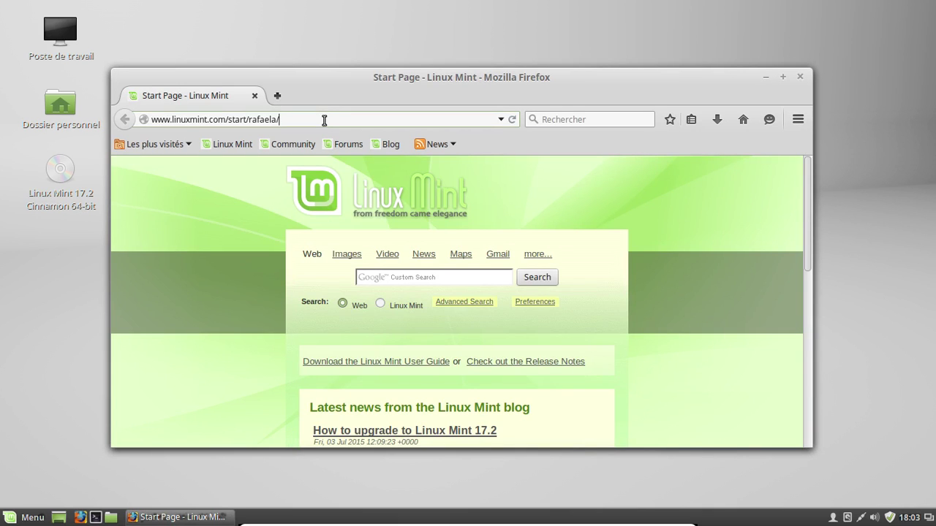
pyautogui.click(324, 120)
pyautogui.write('about:plugins')
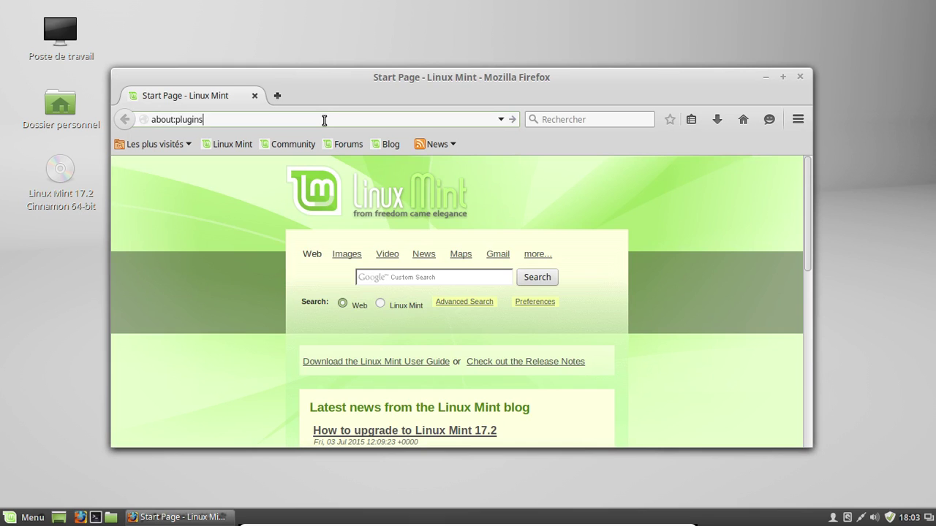
pyautogui.press('Return')
# - Review the installed browser plugins down to the Shockwave Flash entry, and close Firefox
pyautogui.scroll(-2, 429, 364)
pyautogui.scroll(-10, 429, 364)
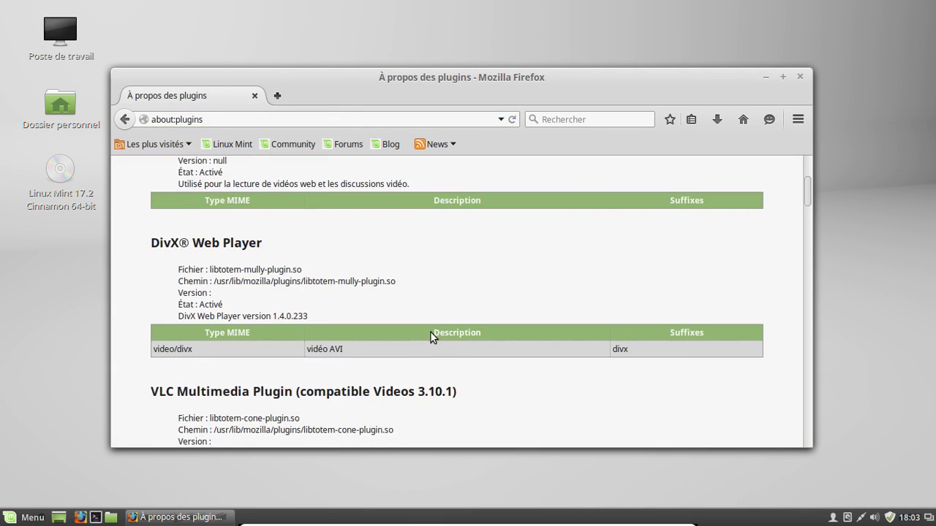
pyautogui.scroll(-10, 430, 337)
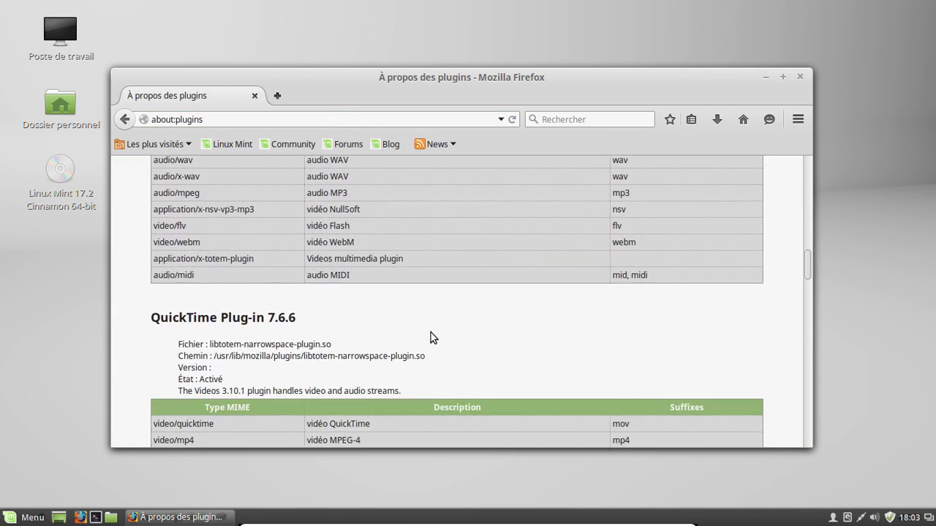
pyautogui.scroll(-10, 430, 337)
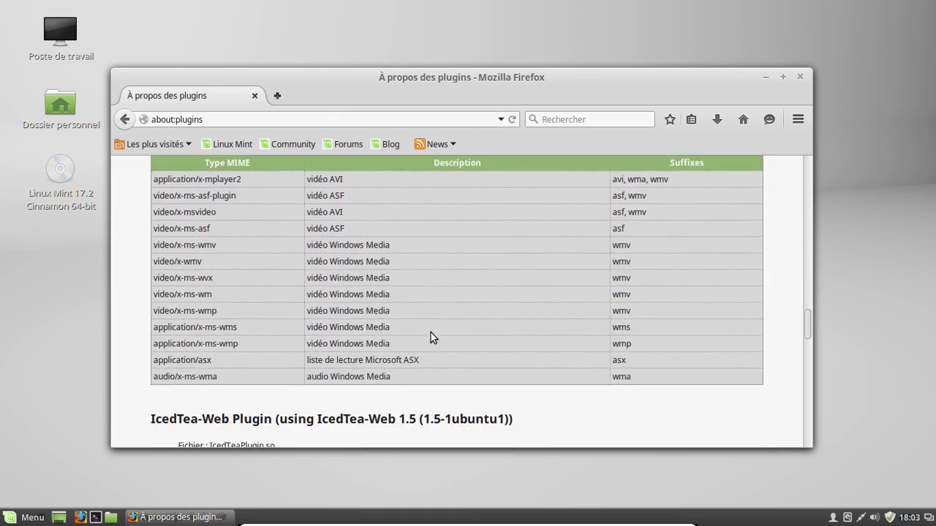
pyautogui.scroll(-7, 431, 337)
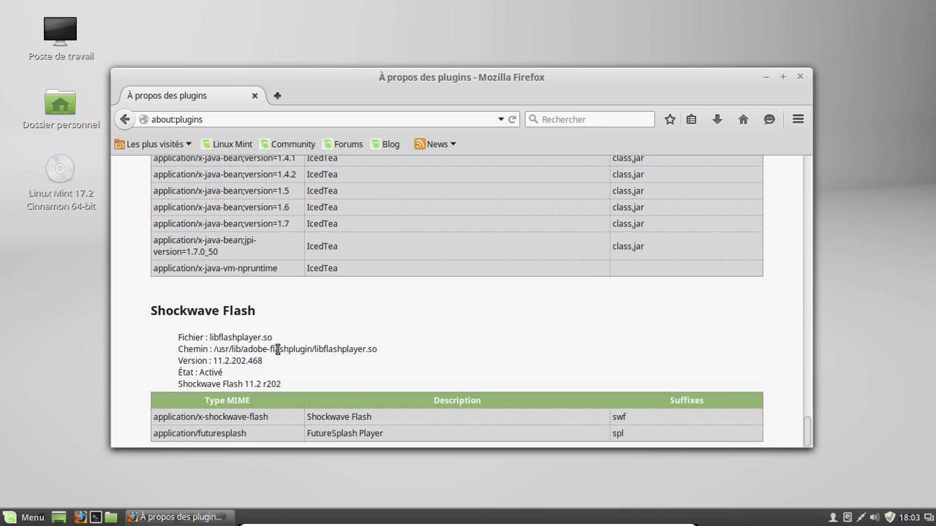
pyautogui.click(802, 78)
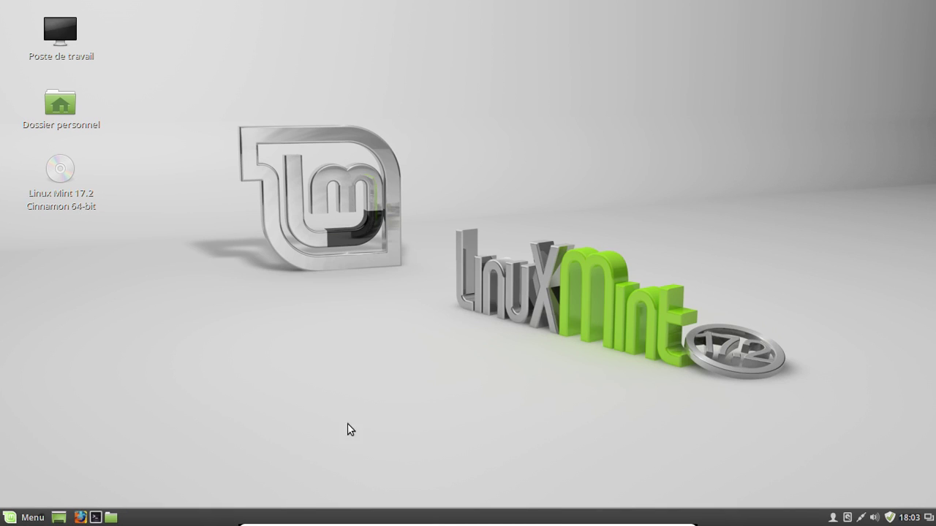
# - Launch Gestionnaire de logiciels from the Administration category and authenticate with the account password
pyautogui.click(29, 517)
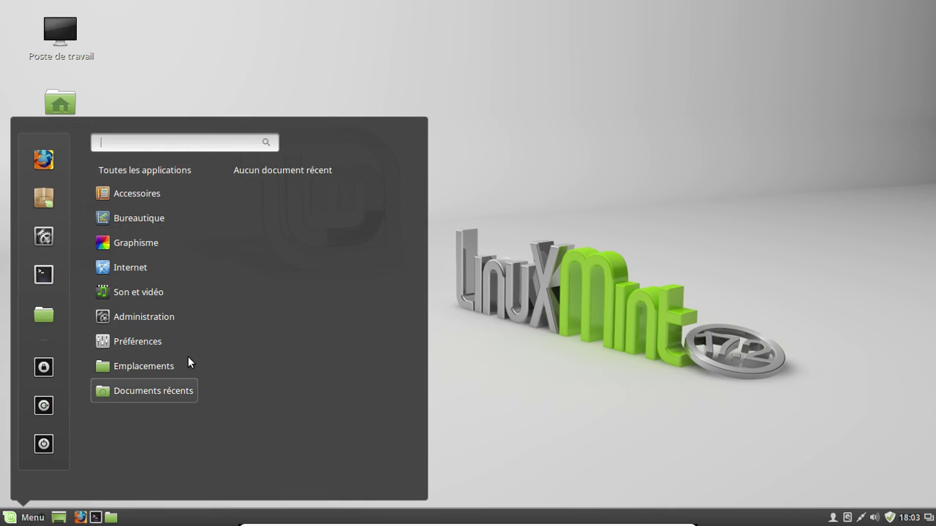
pyautogui.moveTo(173, 323)
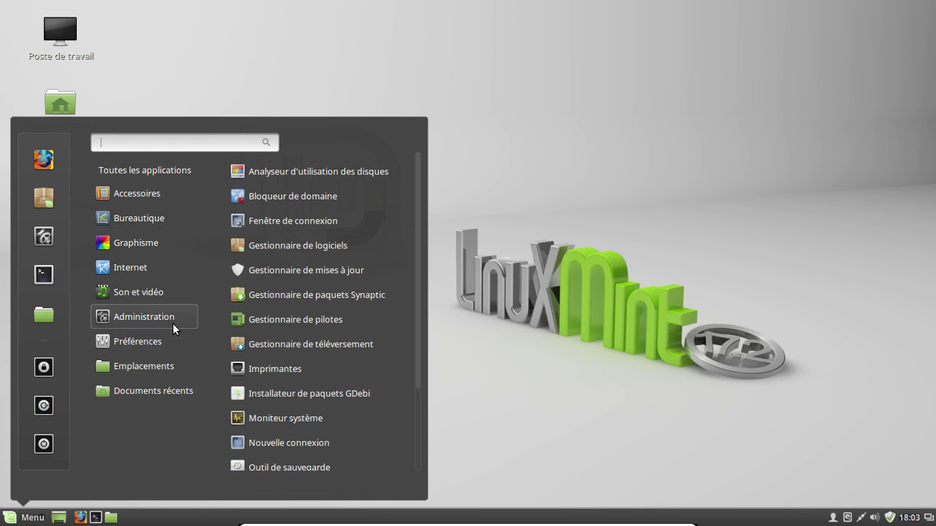
pyautogui.click(354, 243)
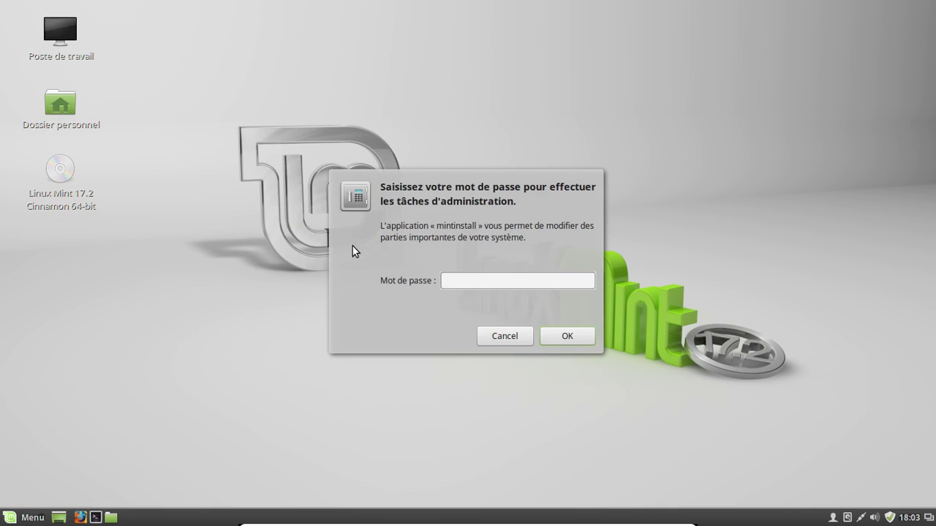
pyautogui.write('****')
pyautogui.press('BackSpace')
pyautogui.press('BackSpace')
pyautogui.press('BackSpace')
pyautogui.press('BackSpace')
pyautogui.write('*********')
pyautogui.press('Return')
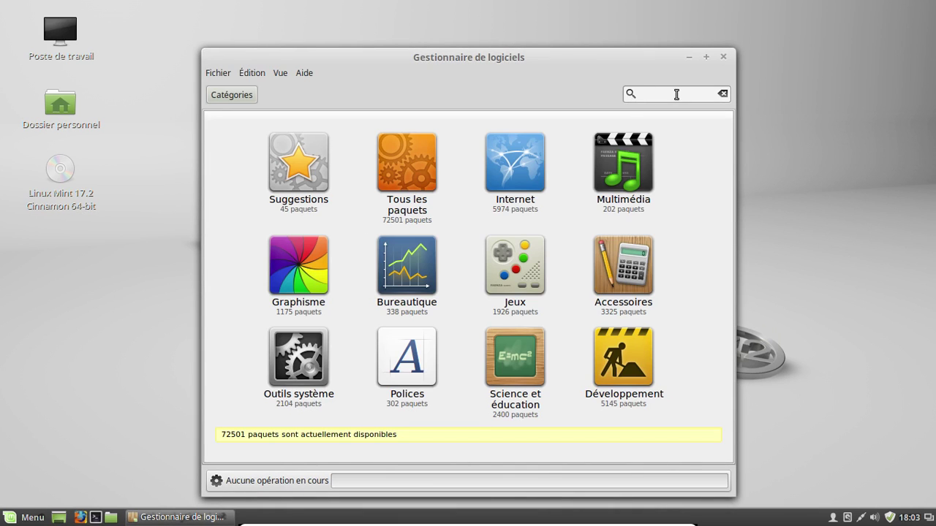
# - Search the software manager for rhythmbox and open the details page of the rhythmbox package
pyautogui.click(671, 92)
pyautogui.write('rhythmbox')
pyautogui.press('Return')
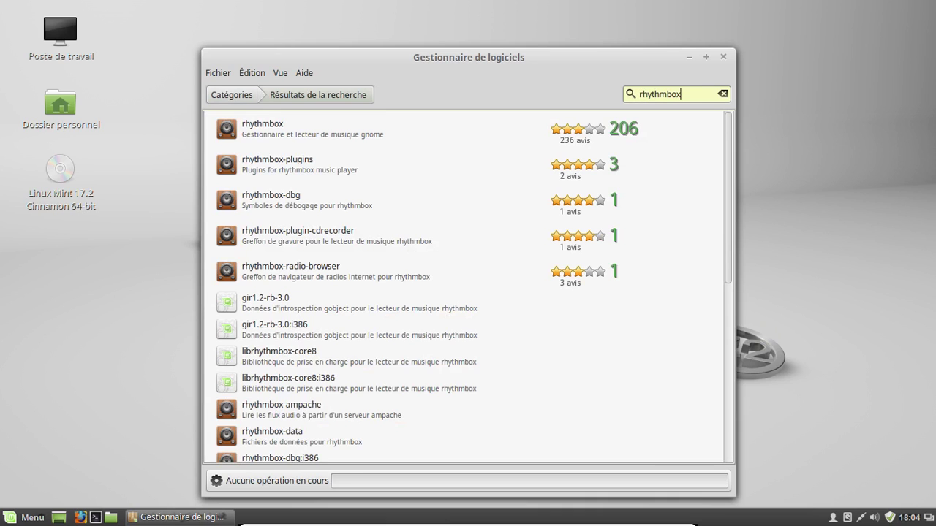
pyautogui.click(357, 122)
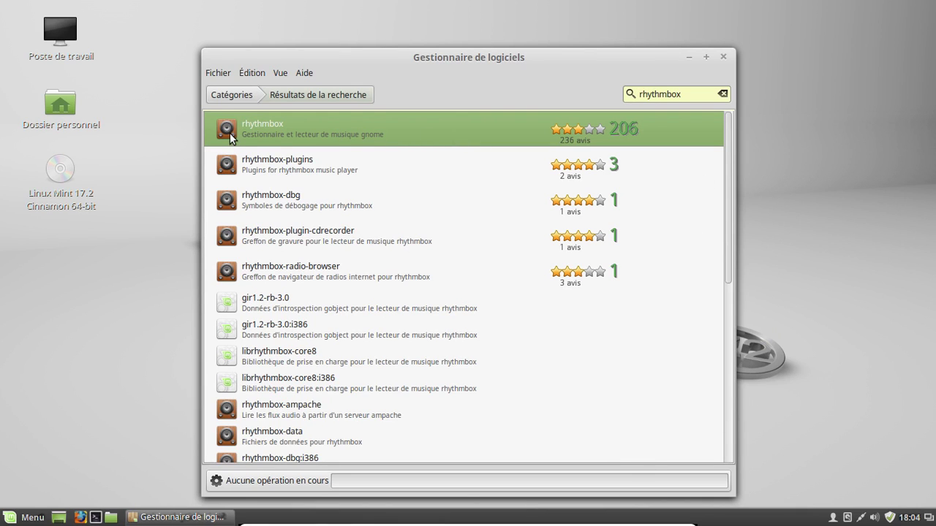
pyautogui.doubleClick(472, 123)
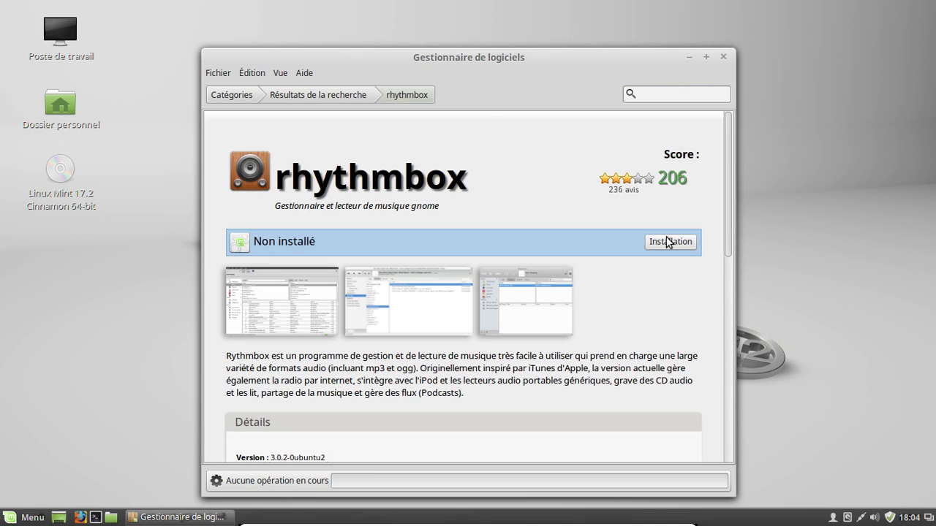
# - Install rhythmbox, look through its details and reviews during the installation, and close the software manager once it finishes
pyautogui.click(669, 243)
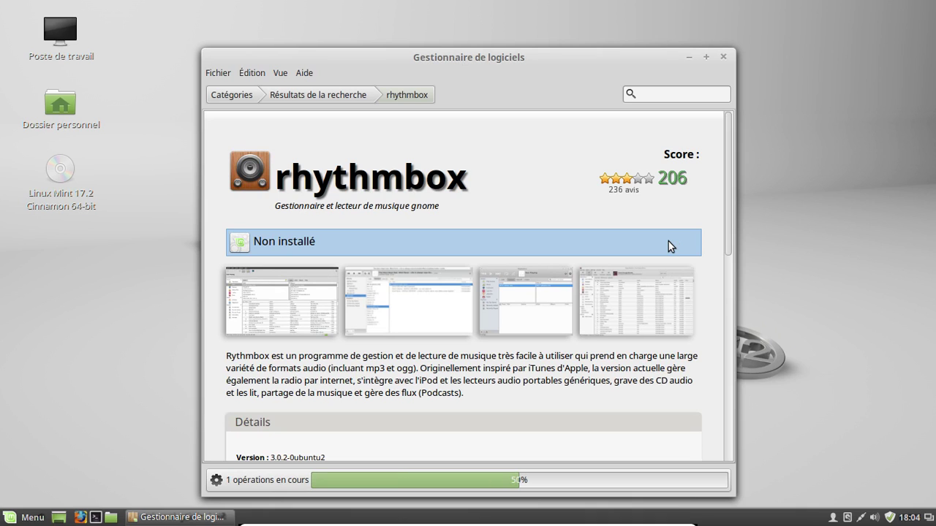
pyautogui.scroll(-5, 668, 241)
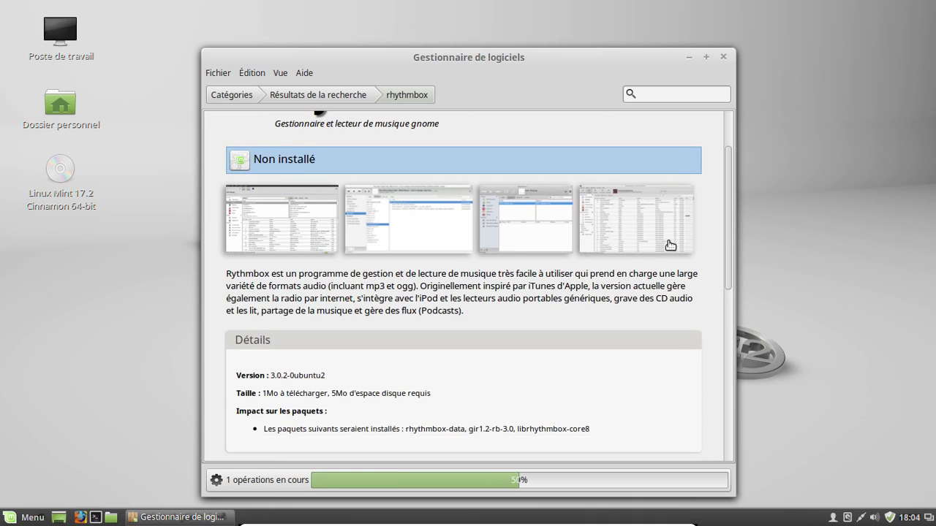
pyautogui.scroll(-5, 669, 241)
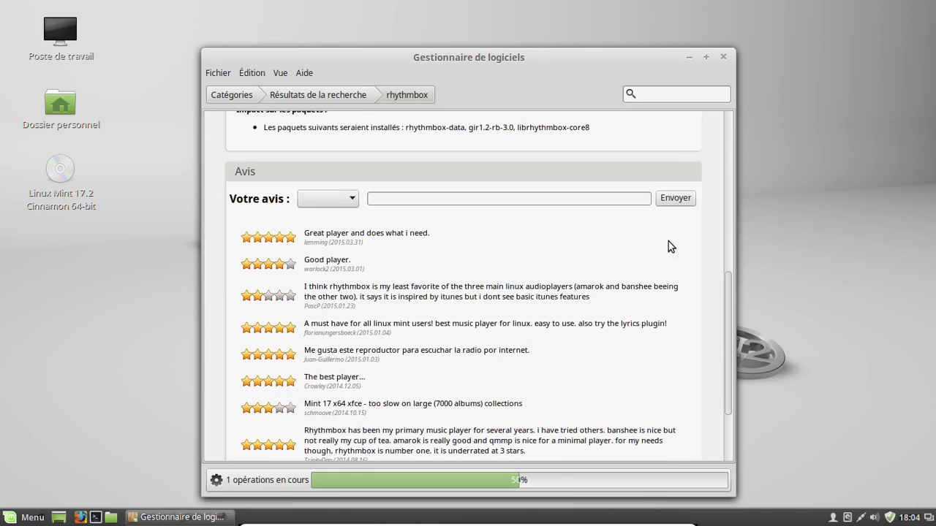
pyautogui.scroll(-1, 668, 247)
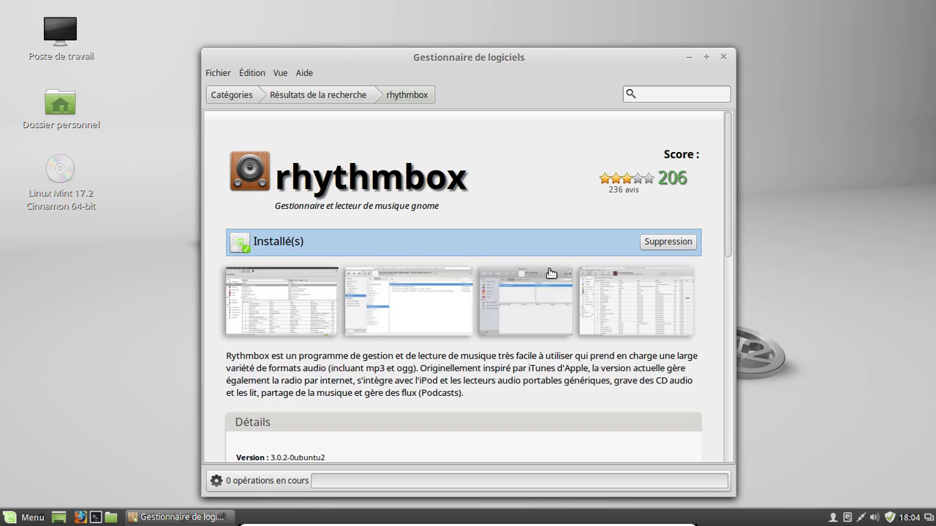
pyautogui.click(722, 56)
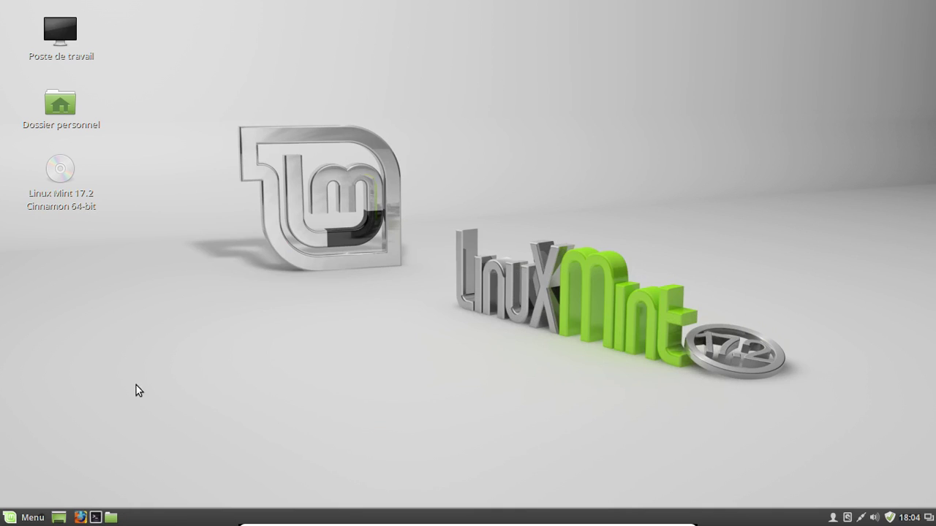
# - Find Rhythmbox by searching the applications for "rhy", launch it, and close its window after viewing it
pyautogui.click(27, 518)
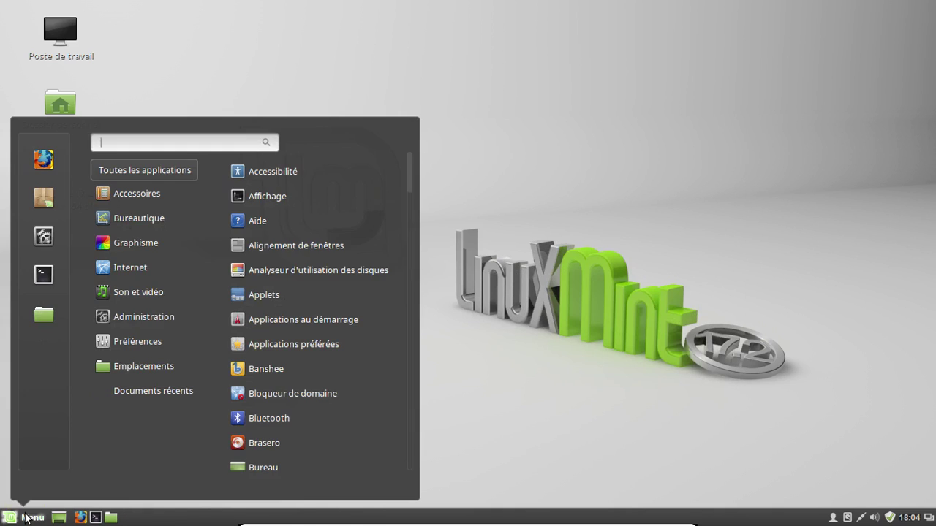
pyautogui.moveTo(176, 223)
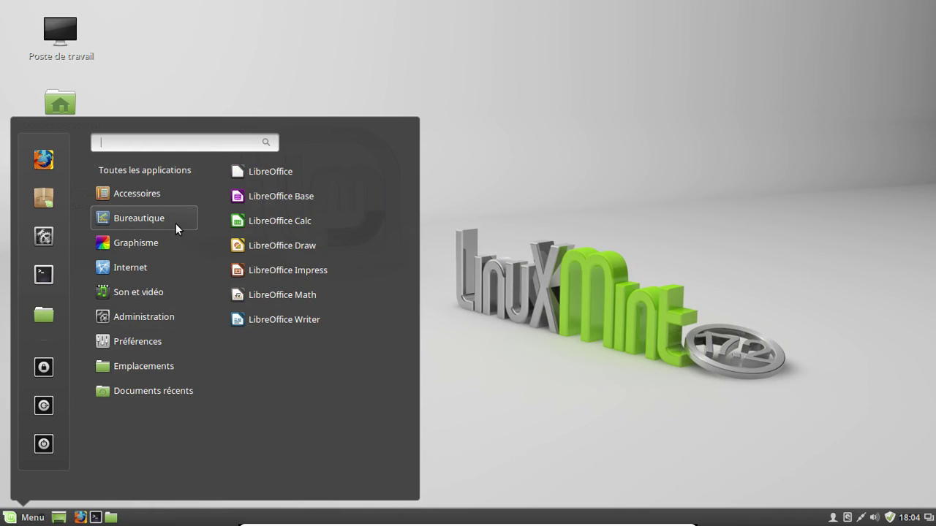
pyautogui.write('rhy')
pyautogui.press('Return')
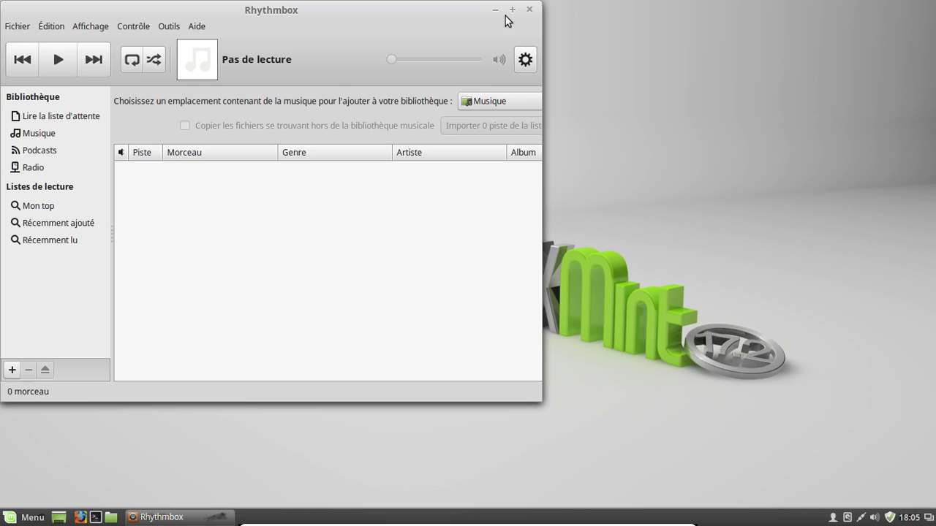
pyautogui.click(530, 10)
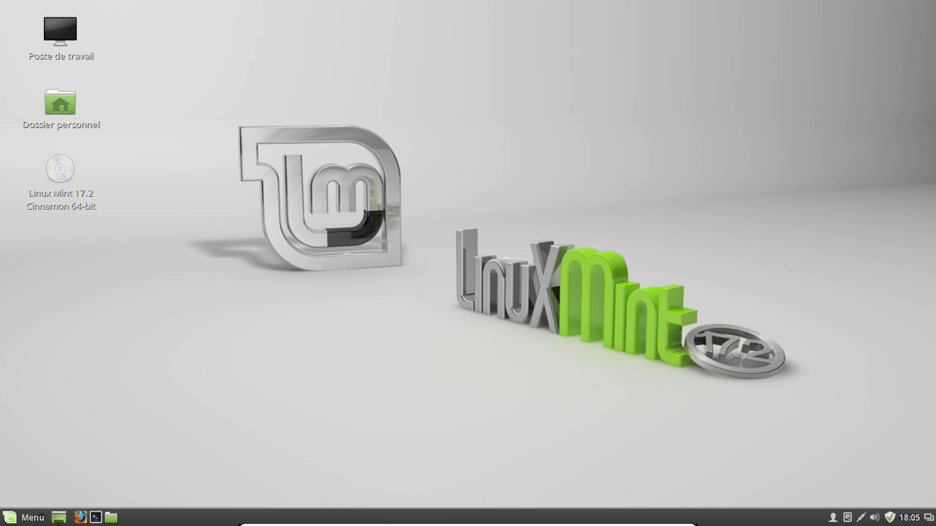
# - View the Administration applications, launch Firefox, and search the web for "cinnamon github"
pyautogui.click(7, 520)
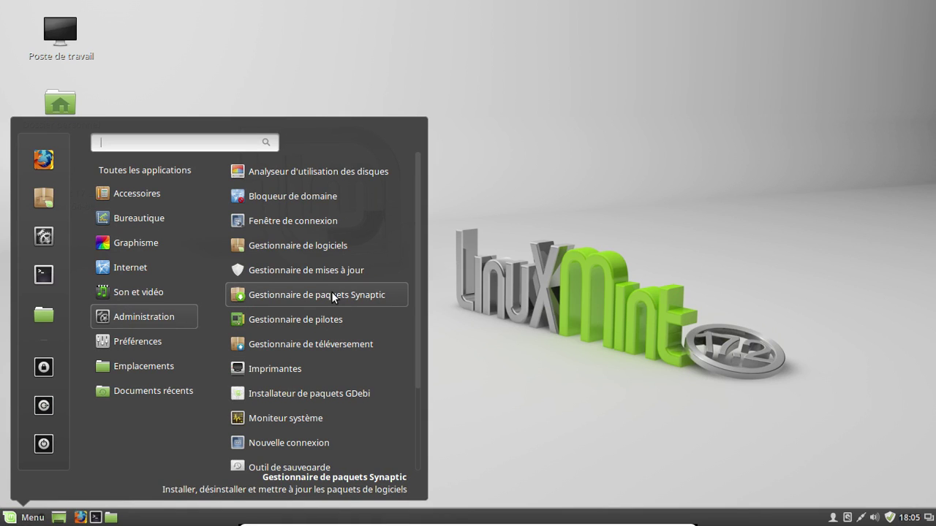
pyautogui.scroll(-3, 331, 292)
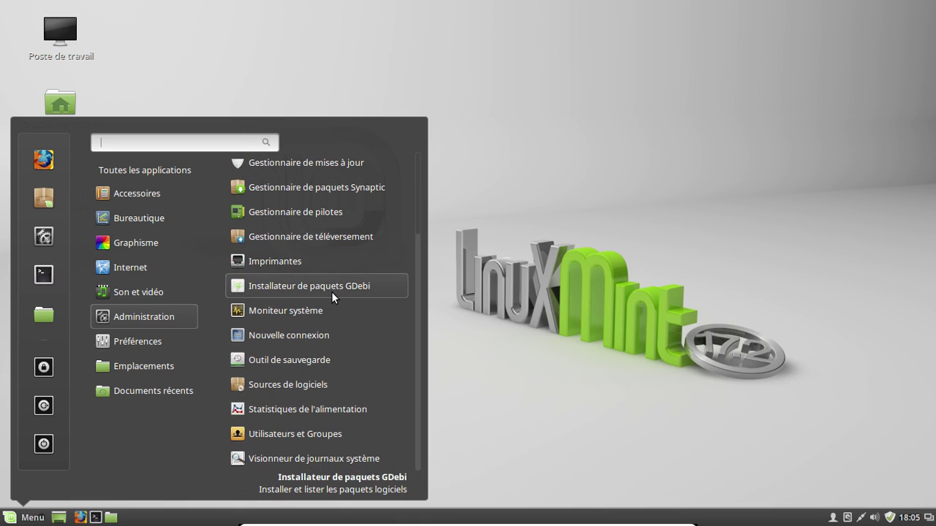
pyautogui.click(45, 161)
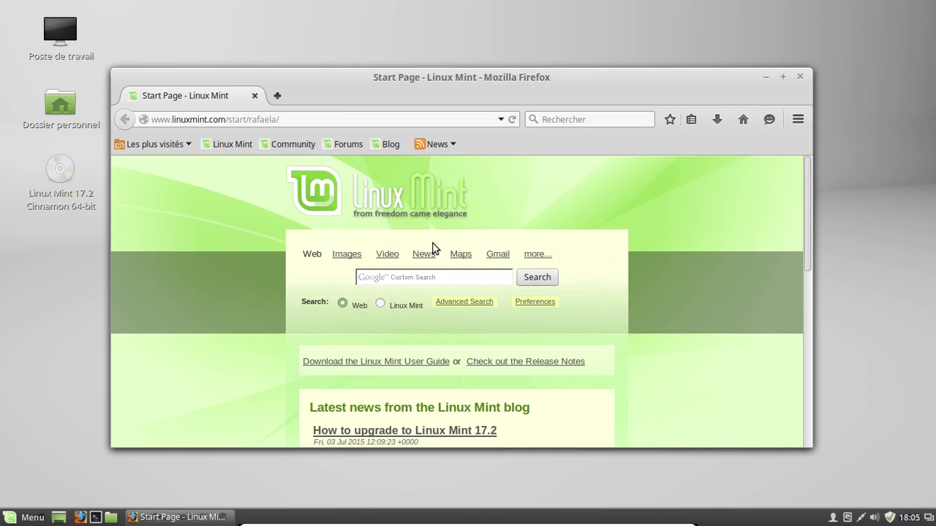
pyautogui.click(598, 122)
pyautogui.write('cinnamon gith')
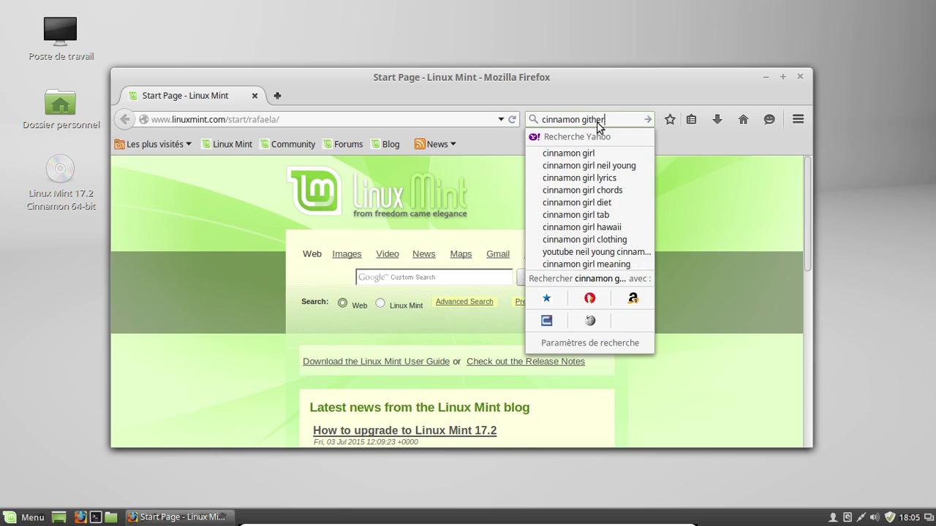
pyautogui.write('ub')
pyautogui.press('Return')
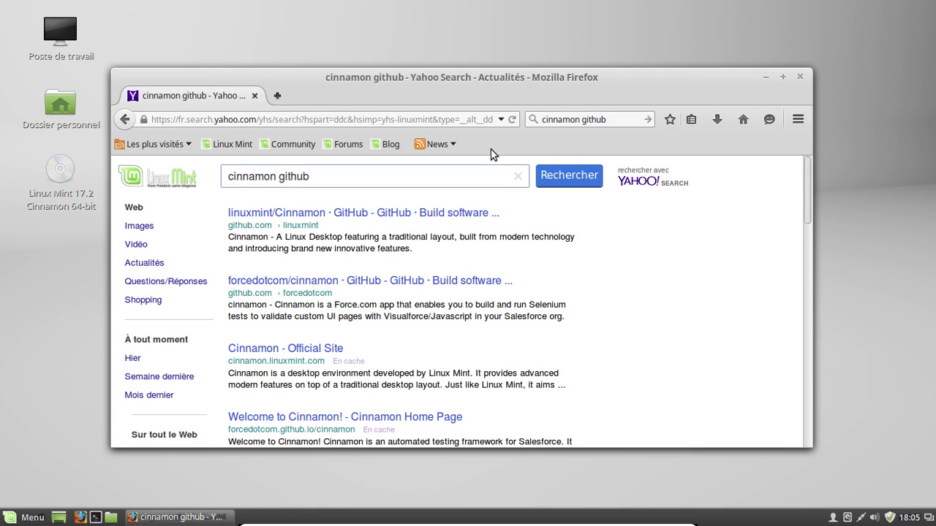
# - Open the linuxmint/Cinnamon GitHub repository from the search results and enlarge the browser window vertically
pyautogui.click(423, 219)
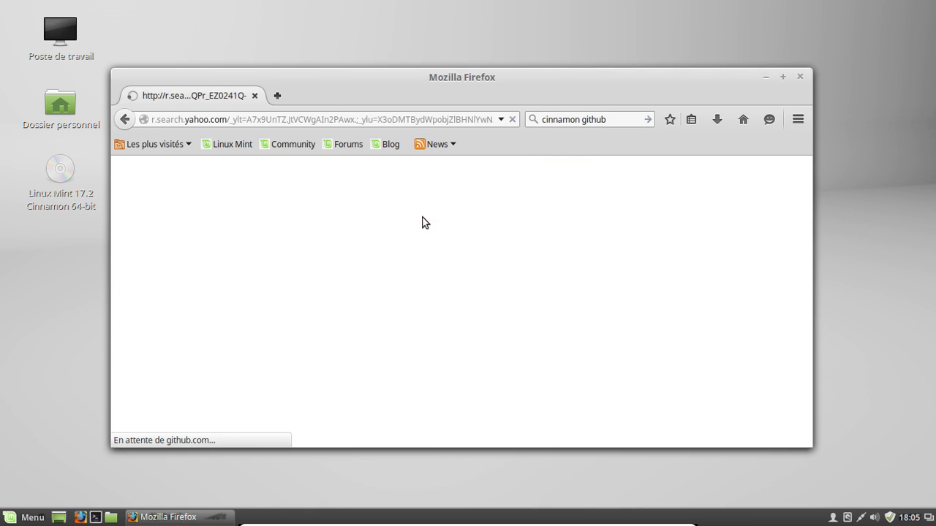
pyautogui.moveTo(469, 76); pyautogui.dragTo(455, 25)
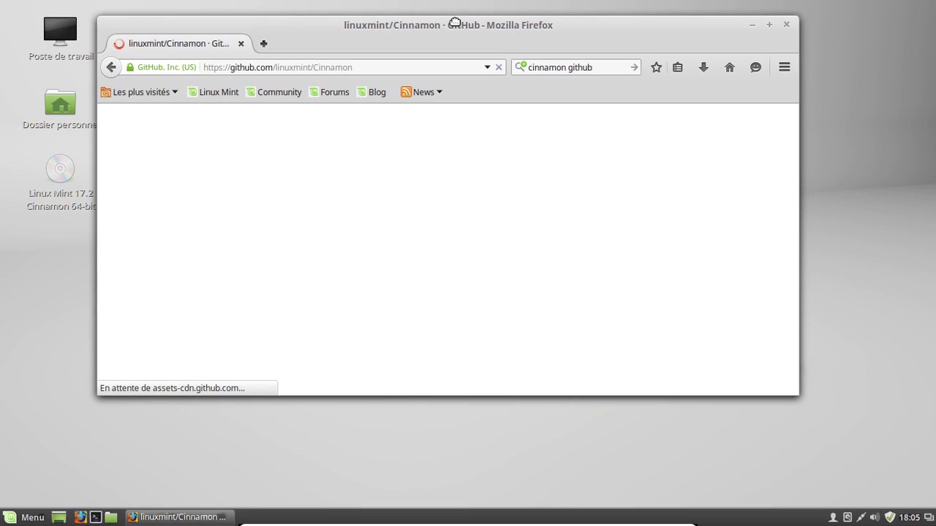
pyautogui.moveTo(447, 395); pyautogui.dragTo(447, 488)
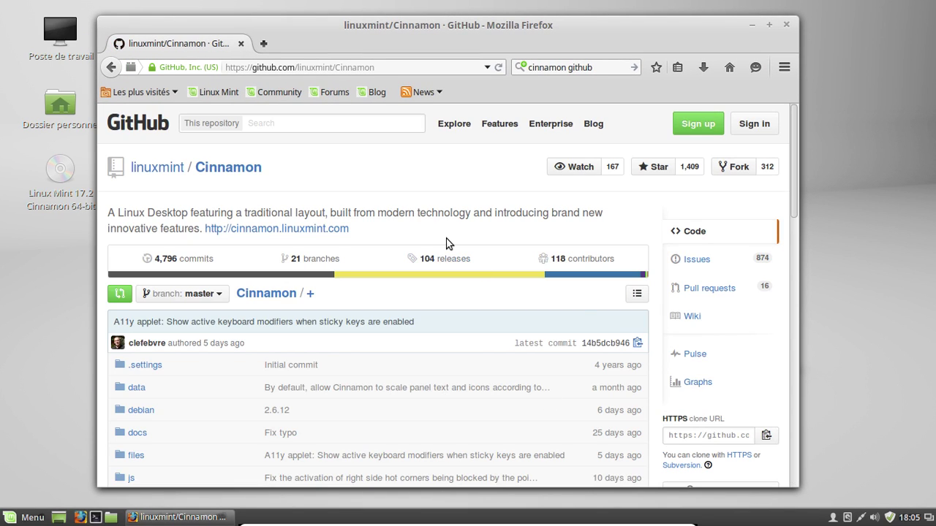
# - Open the Cinnamon repository's commit history and examine the latest commits and version releases down to the end of the page
pyautogui.click(183, 260)
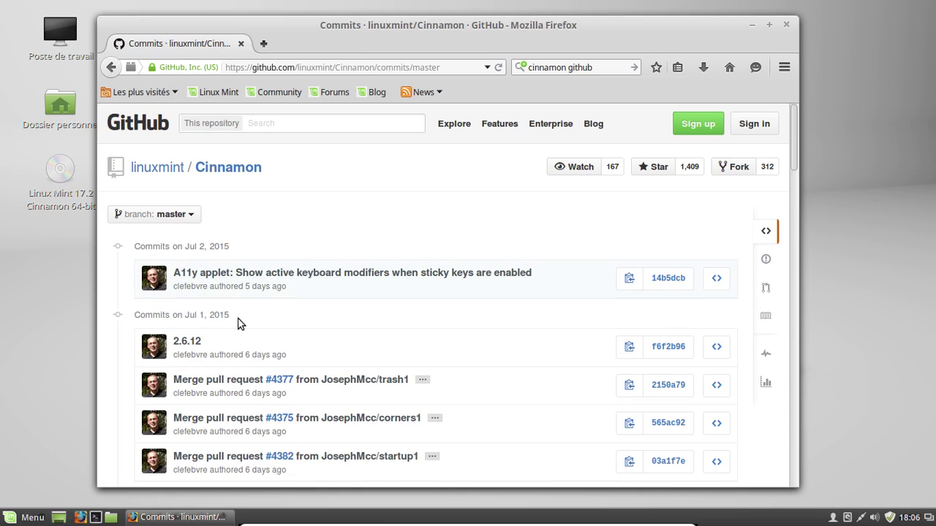
pyautogui.moveTo(908, 518)
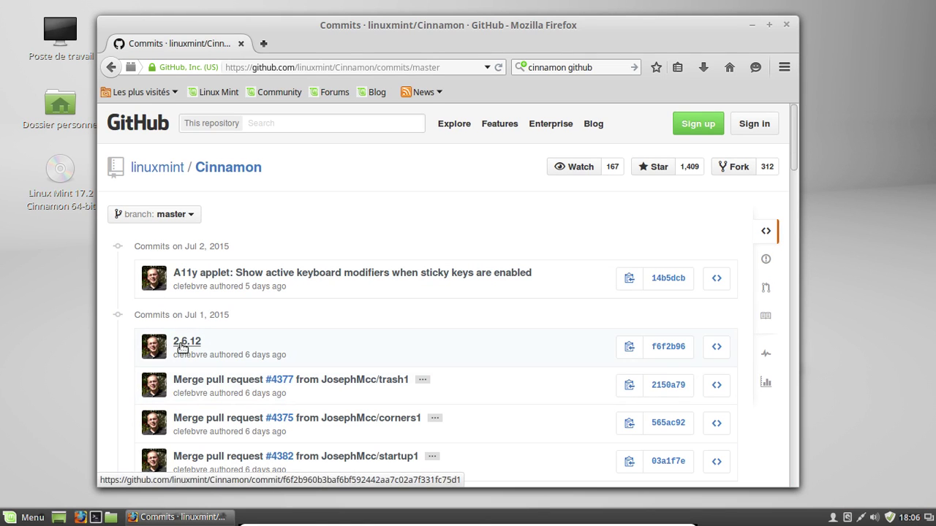
pyautogui.scroll(-5, 489, 297)
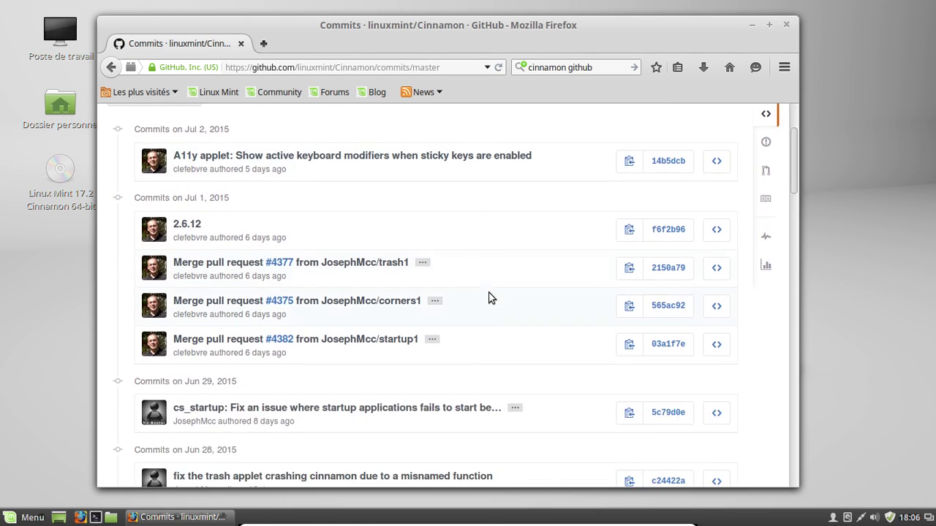
pyautogui.scroll(-10, 489, 297)
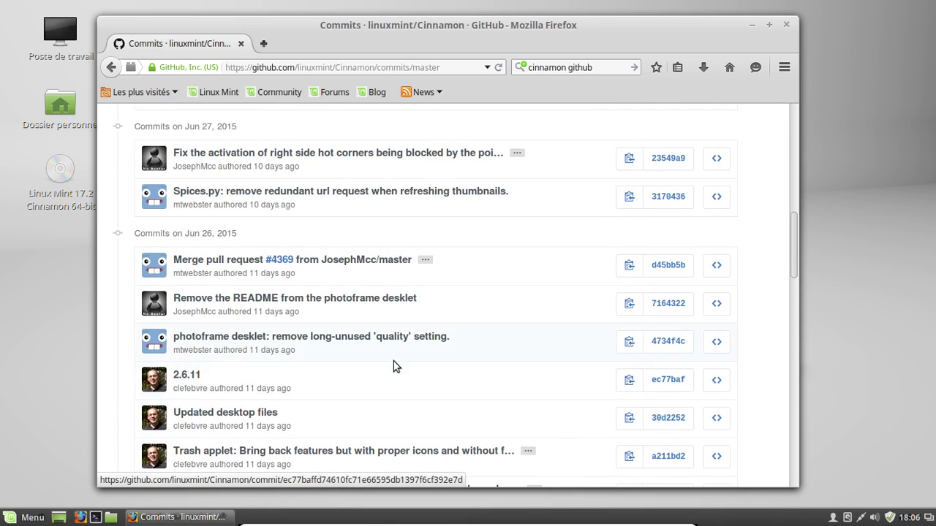
pyautogui.scroll(-5, 393, 365)
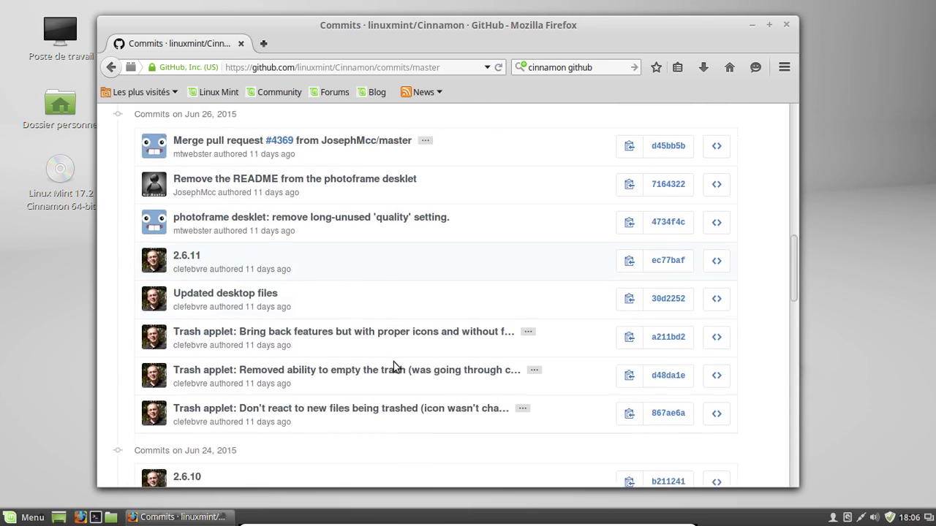
pyautogui.scroll(-1, 355, 338)
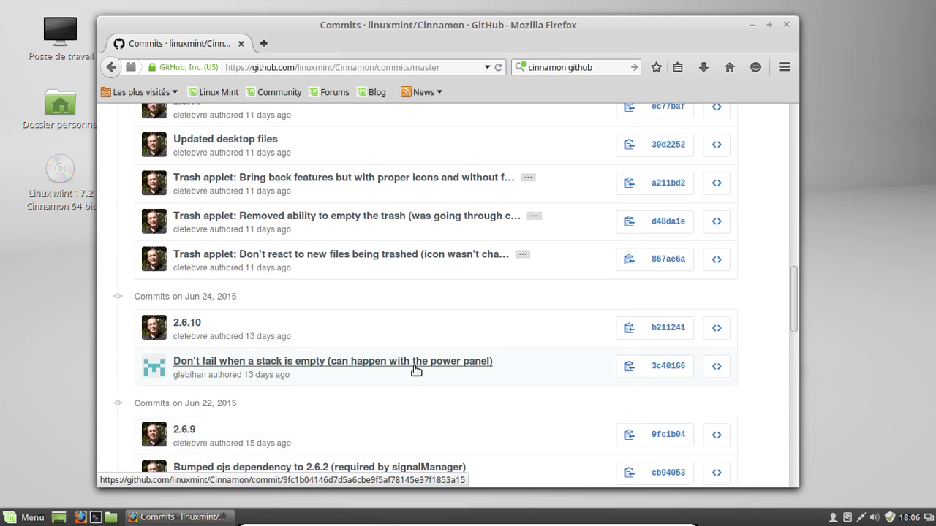
pyautogui.scroll(-8, 414, 370)
pyautogui.scroll(-10, 414, 371)
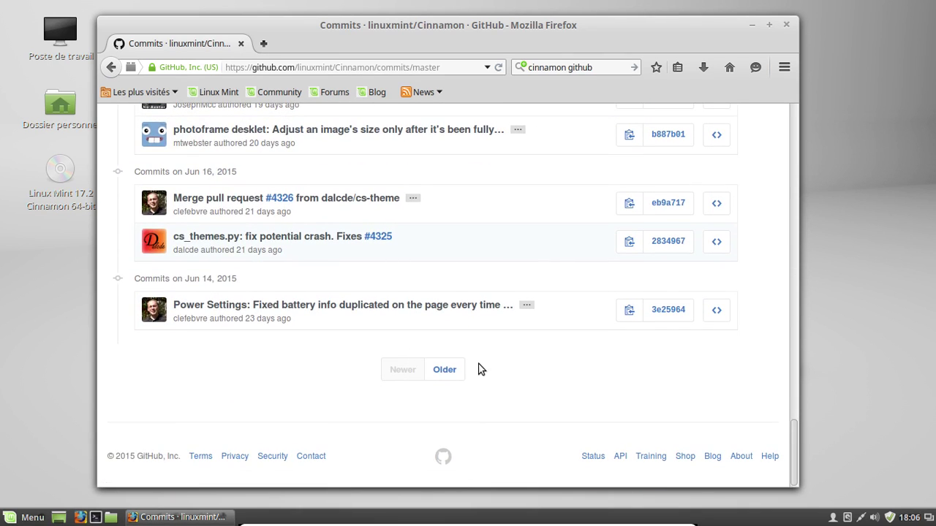
# - Open the next page of older Cinnamon commits and look through its version releases
pyautogui.click(437, 378)
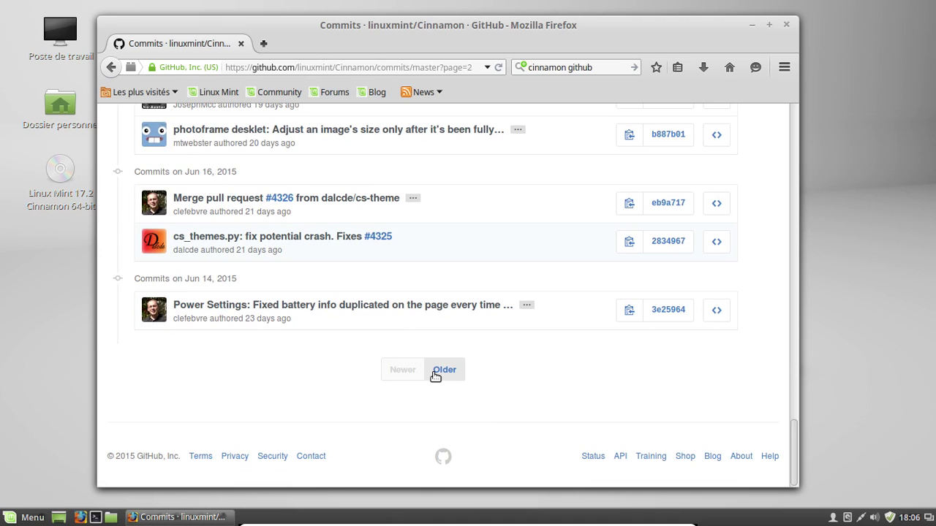
pyautogui.scroll(-1, 267, 270)
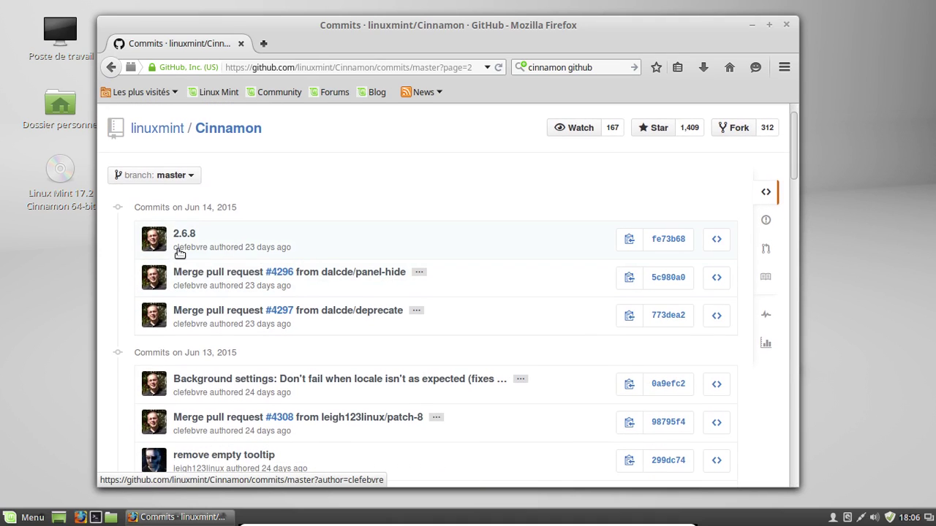
pyautogui.scroll(-3, 228, 251)
pyautogui.scroll(-10, 228, 251)
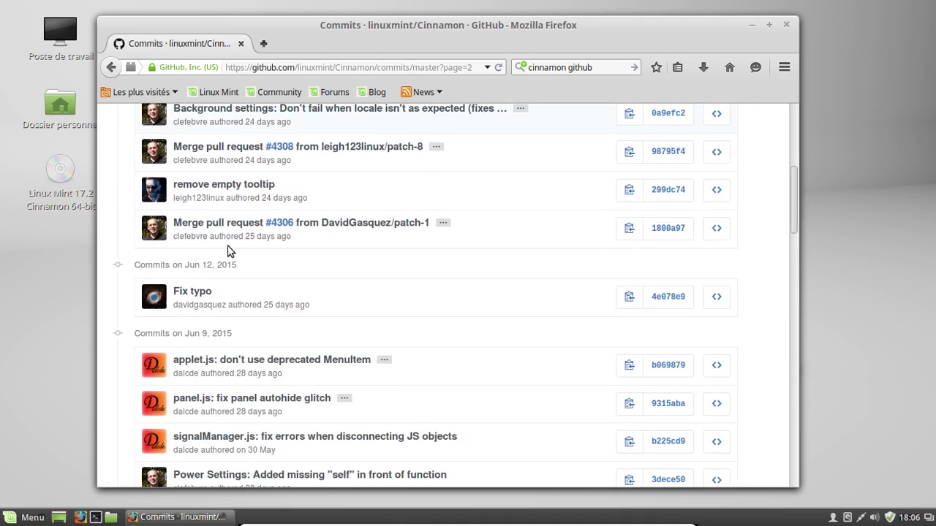
pyautogui.scroll(-5, 228, 251)
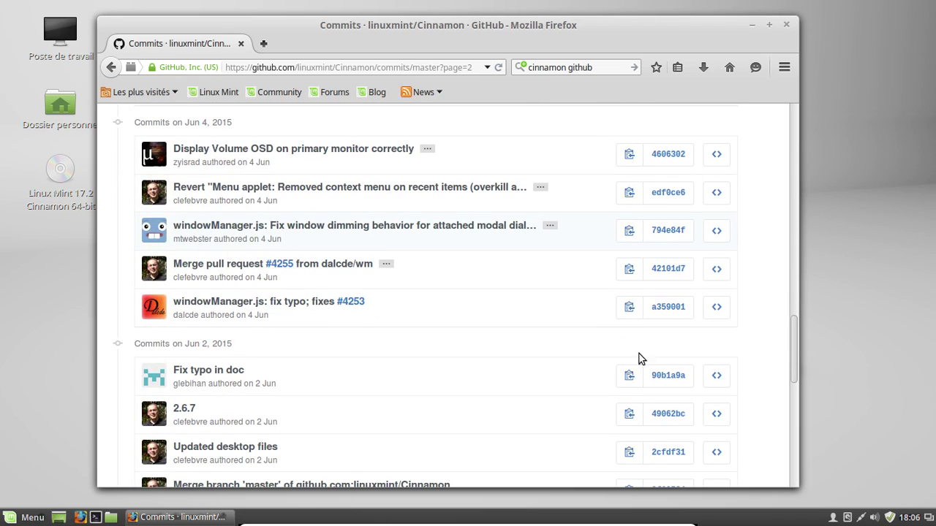
pyautogui.scroll(20, 775, 186)
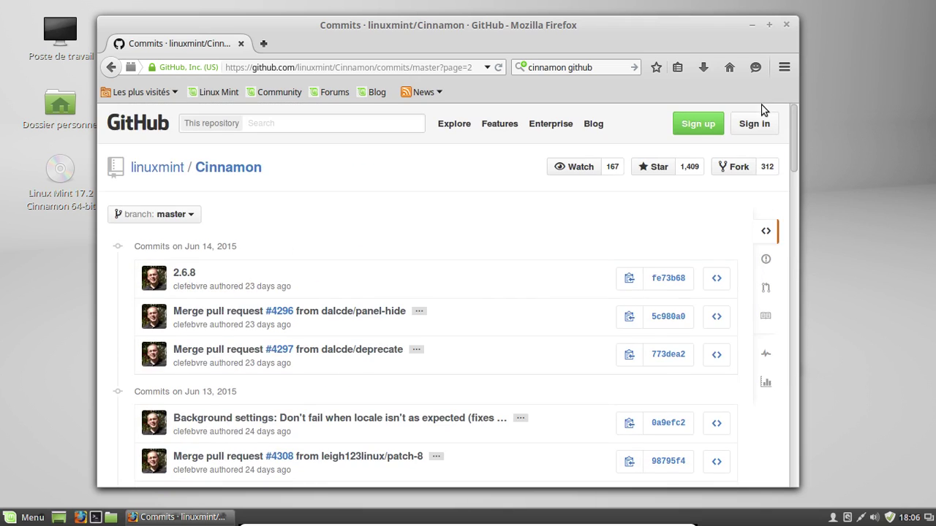
# - Return to the newest commits, read the debian/changelog changes in the 2.6.12 commit, and close the browser
pyautogui.click(110, 67)
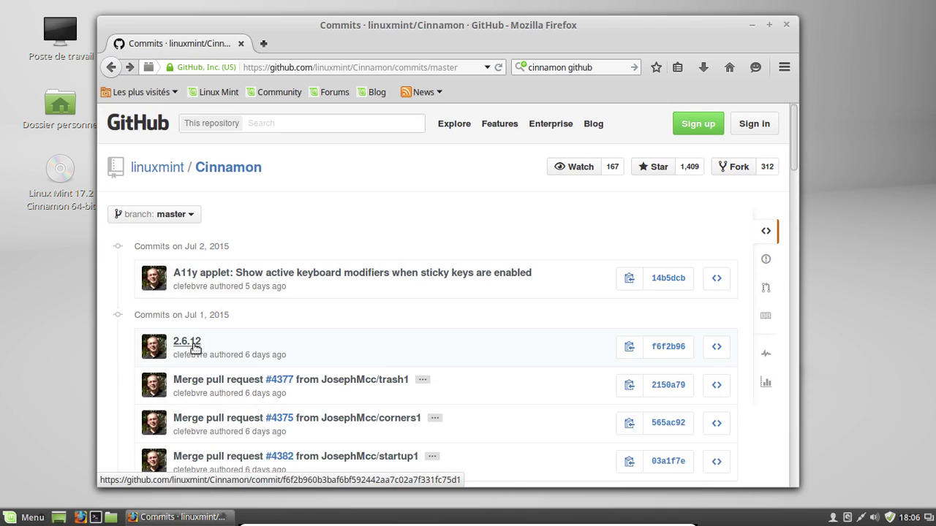
pyautogui.click(194, 345)
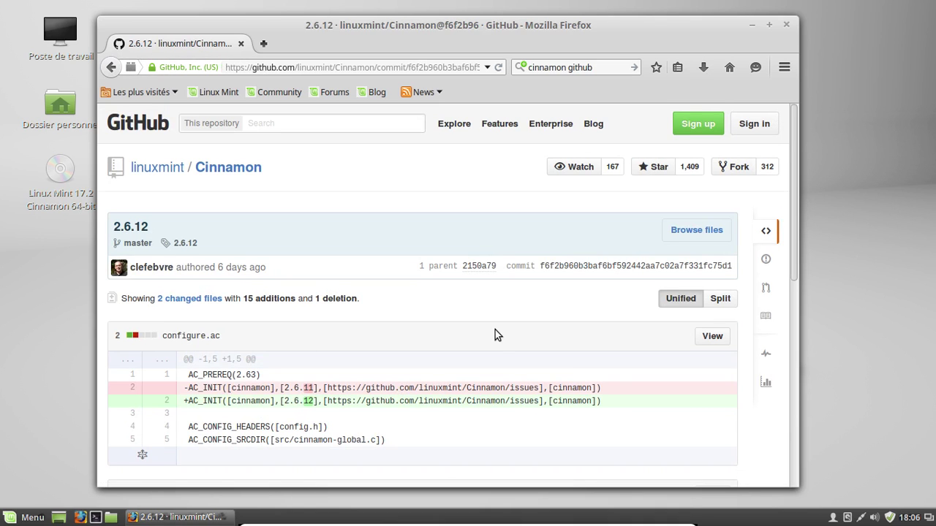
pyautogui.scroll(-5, 494, 330)
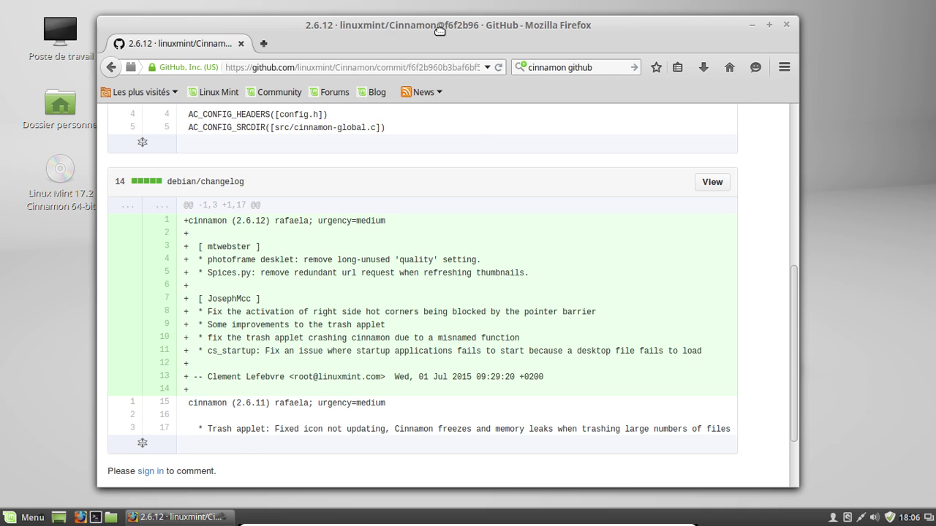
pyautogui.moveTo(439, 28); pyautogui.dragTo(408, 16)
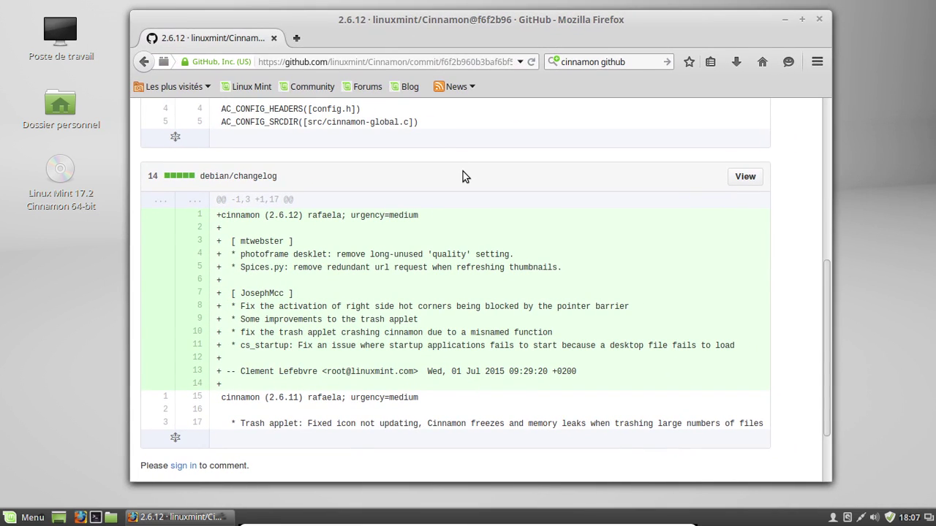
pyautogui.click(820, 22)
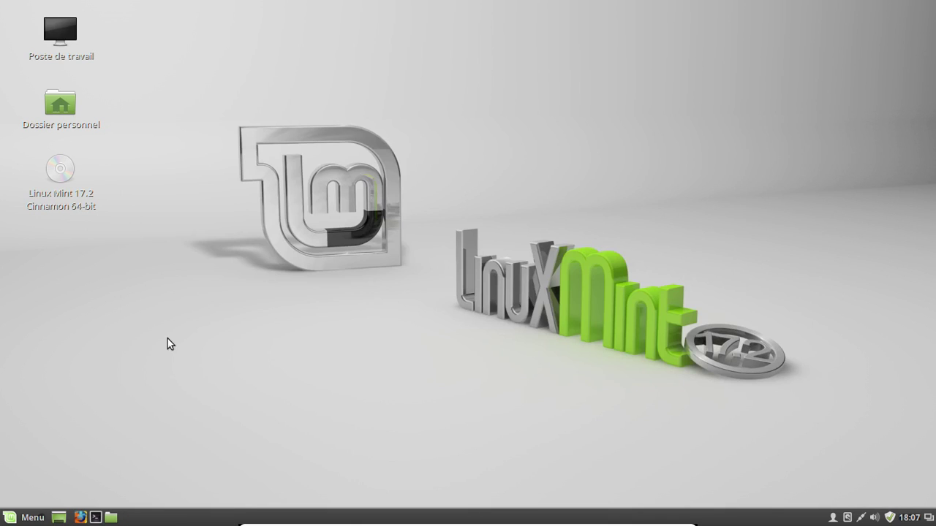
# - Try to enable the Corbeille desktop icon in the Bureau page of Paramètres système
pyautogui.click(16, 518)
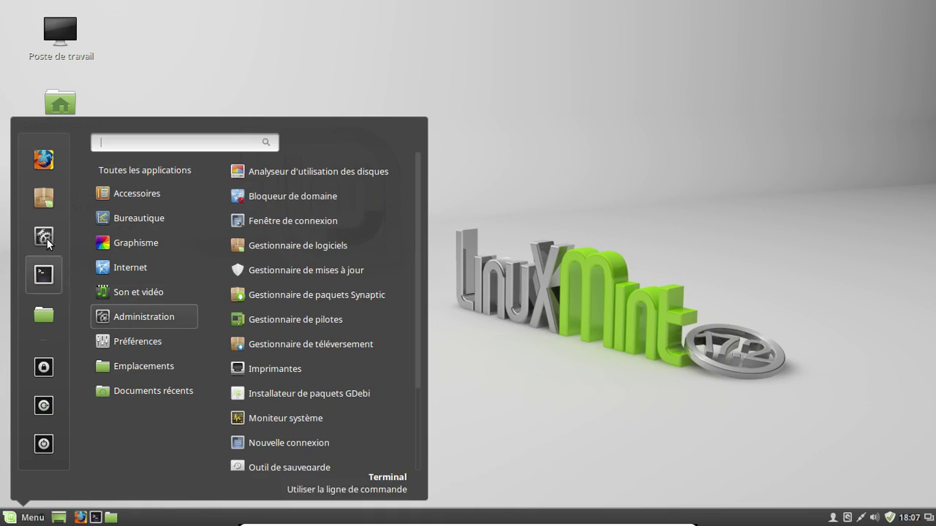
pyautogui.click(45, 237)
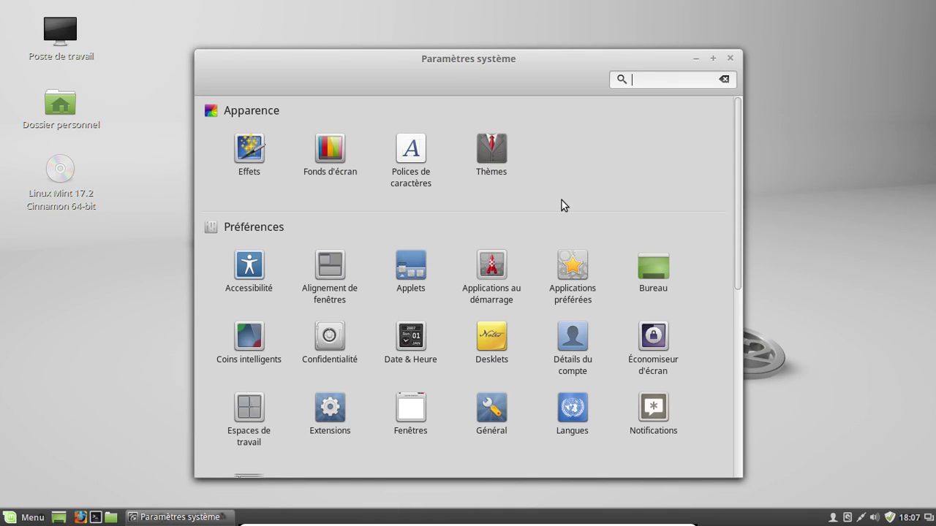
pyautogui.click(655, 278)
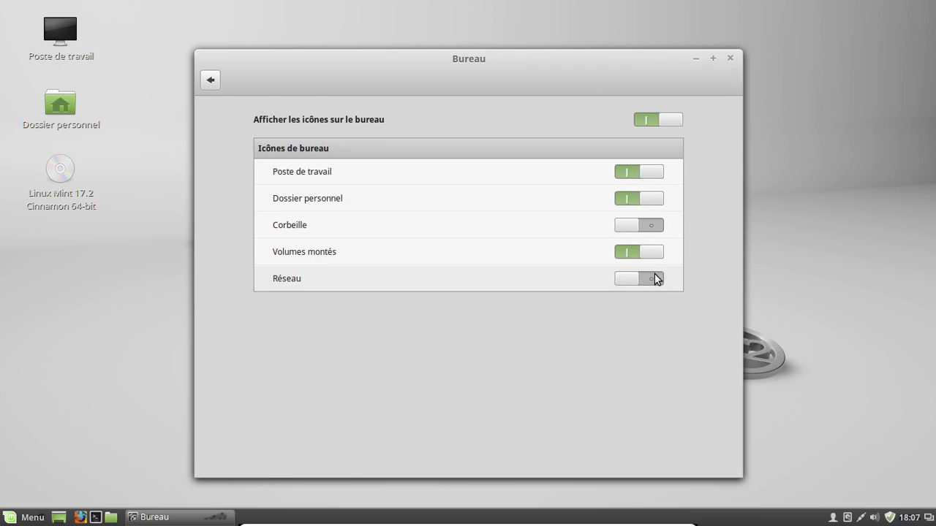
pyautogui.click(629, 229)
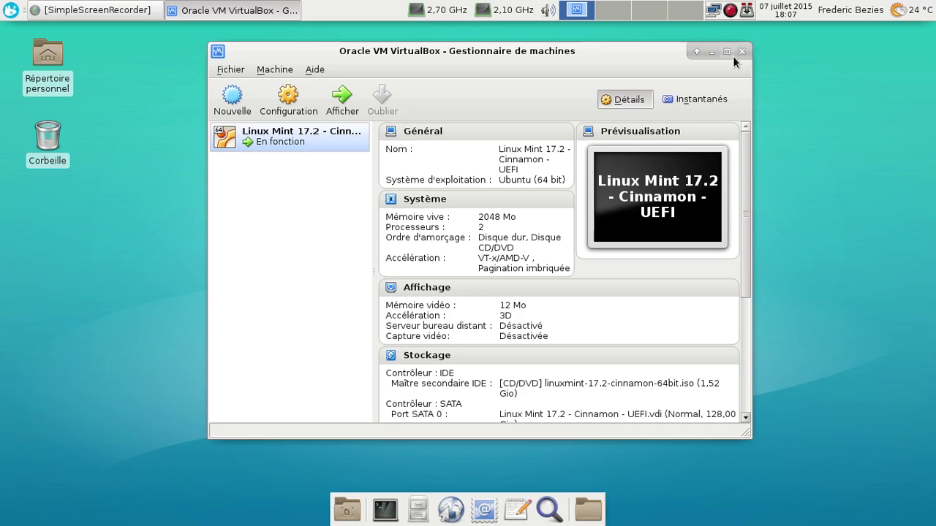
# - Maximize the VirtualBox manager window to view the virtual machine's details, and restore its original size
pyautogui.doubleClick(733, 55)
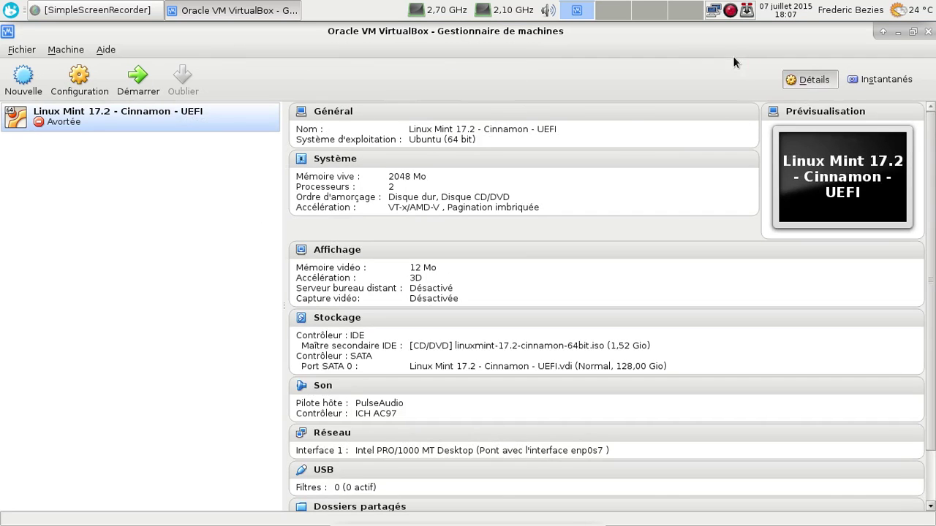
pyautogui.click(913, 33)
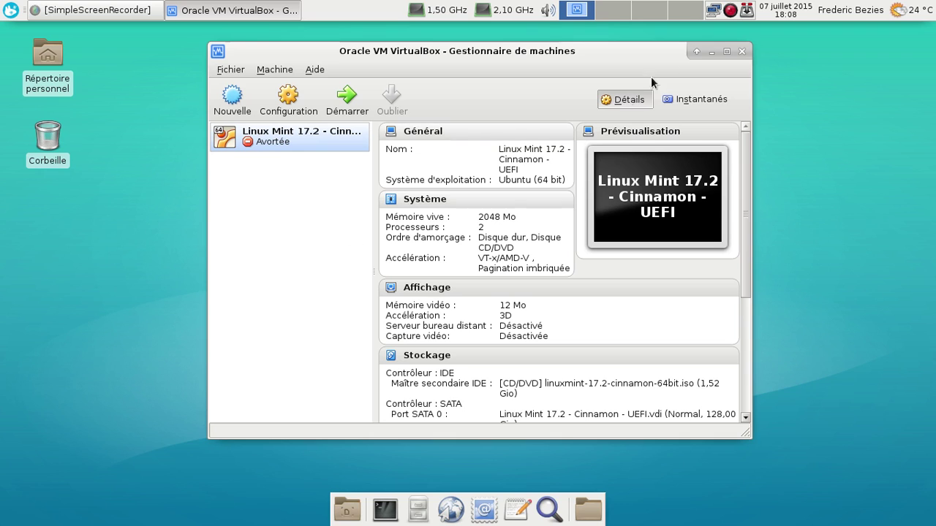
pyautogui.rightClick(728, 12)
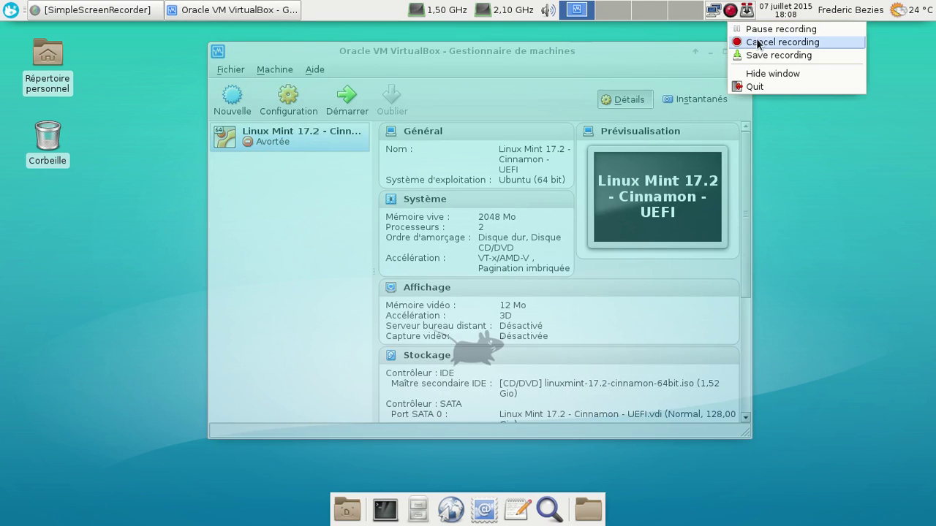